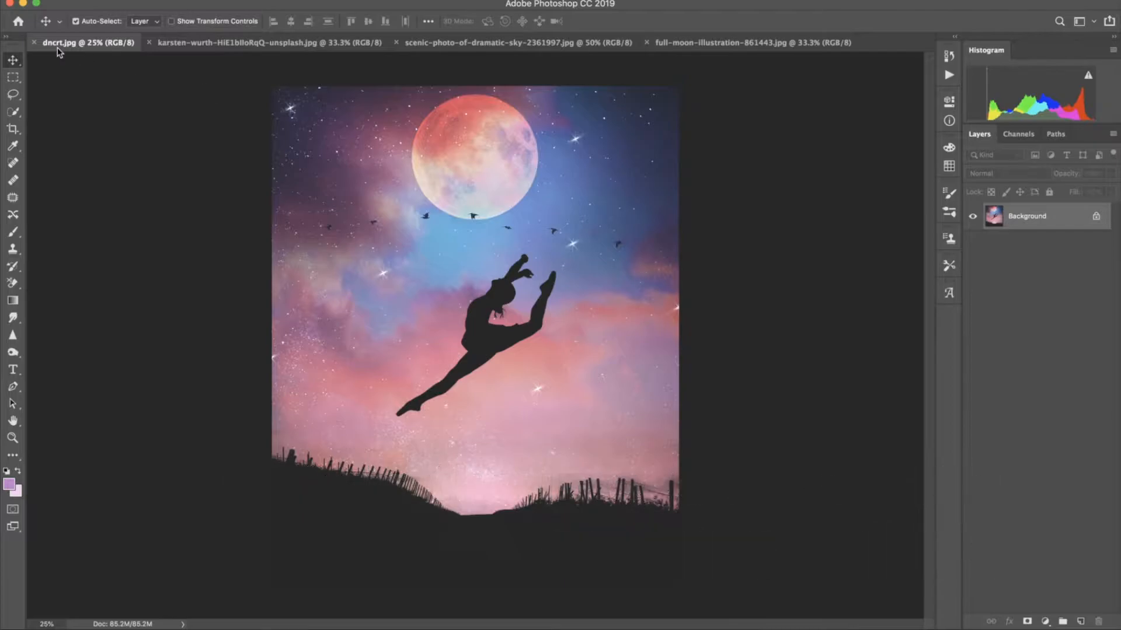
Close dncrt.jpg and use the Crop tool to extend the vineyard path photo's canvas upward to about 240 cm high.
left_click(35, 45)
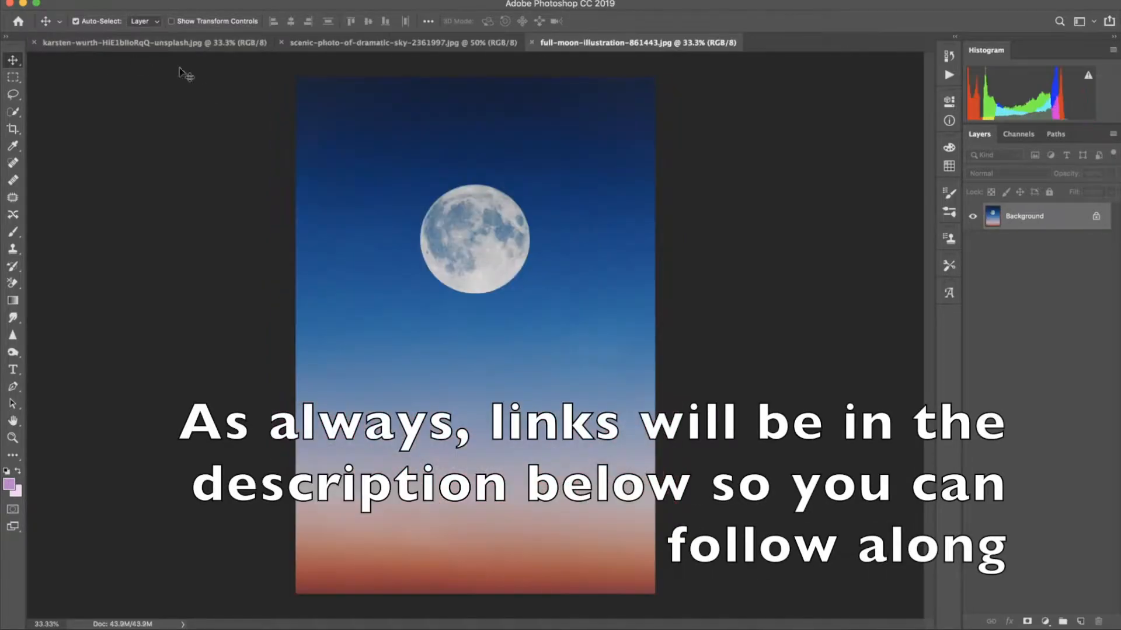
left_click(171, 50)
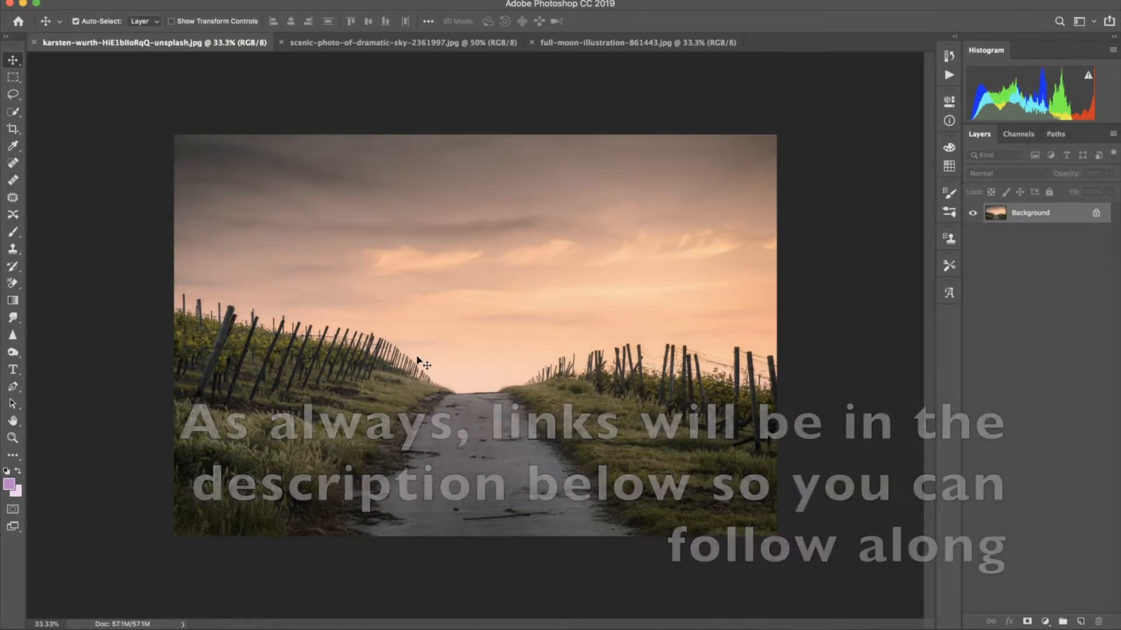
left_click(13, 129)
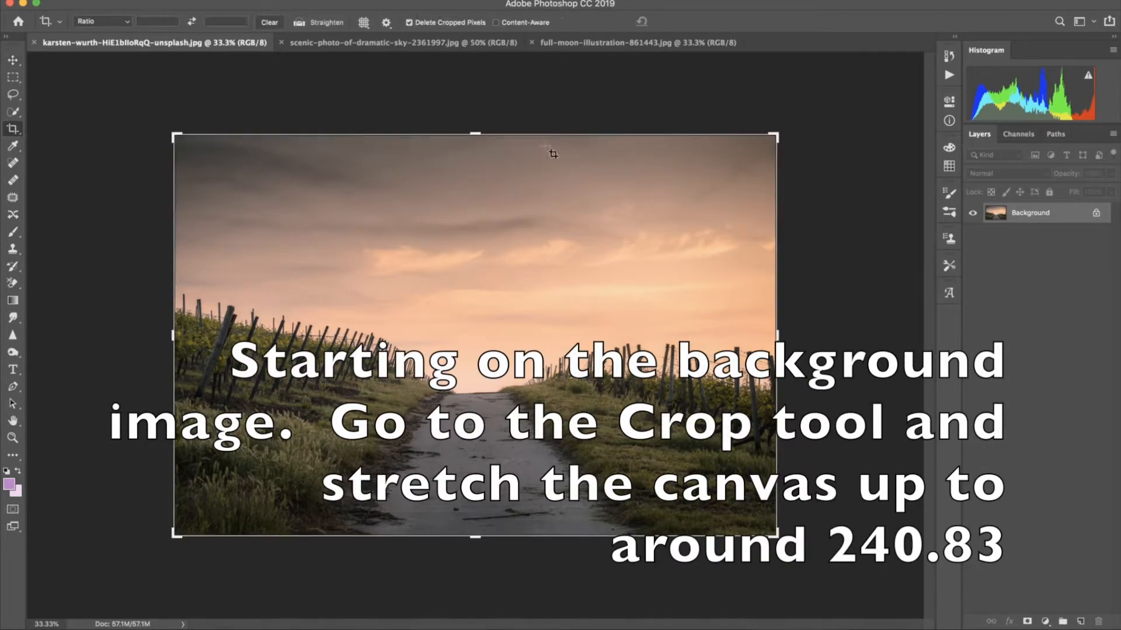
left_click_drag(481, 129, 478, 62)
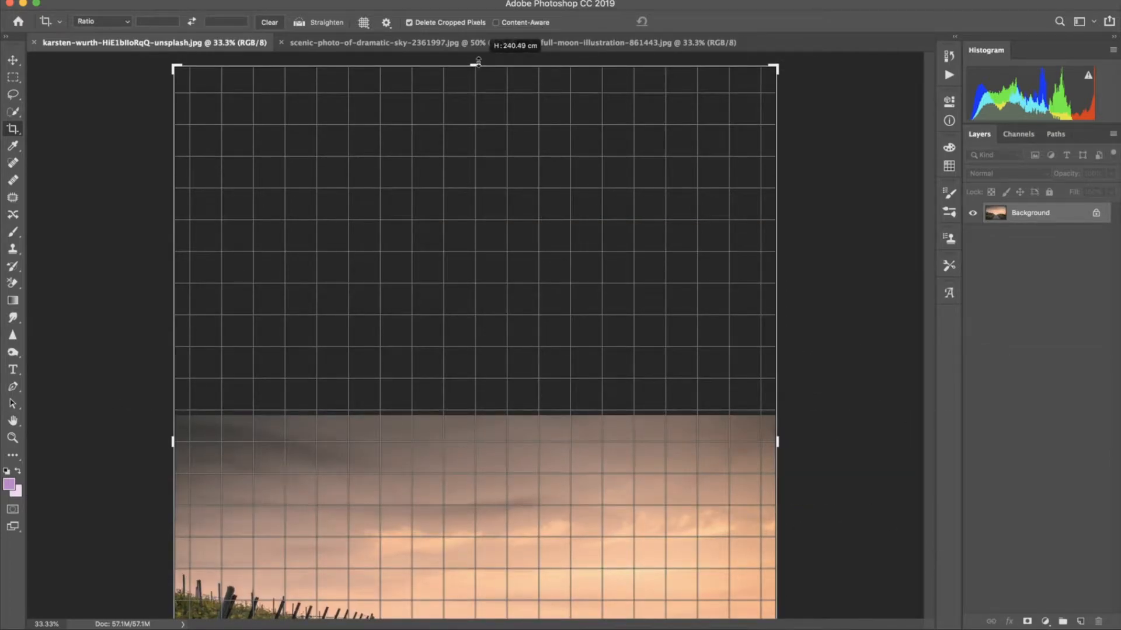
left_click_drag(478, 62, 478, 62)
key("Return")
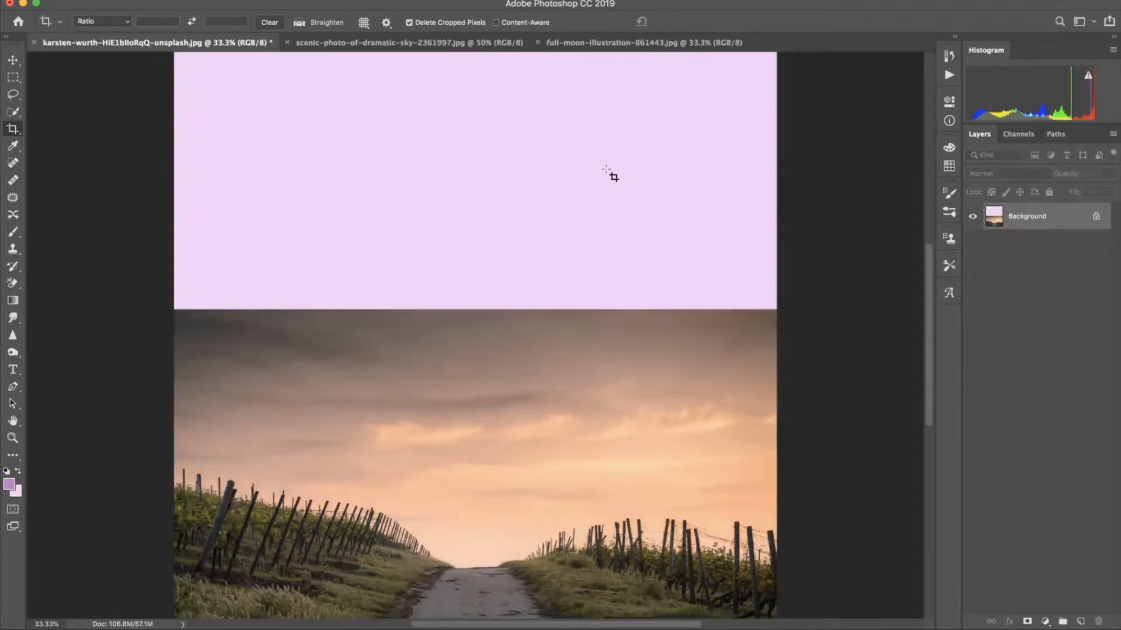
scroll(541, 320, "down", 3)
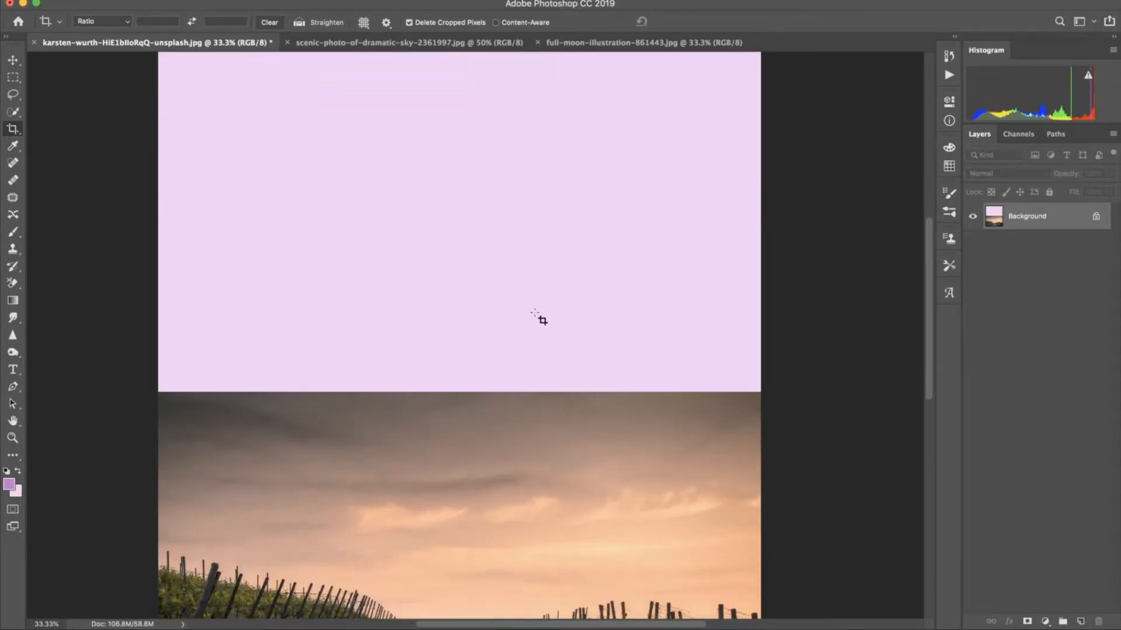
key("super+minus")
key("super+minus")
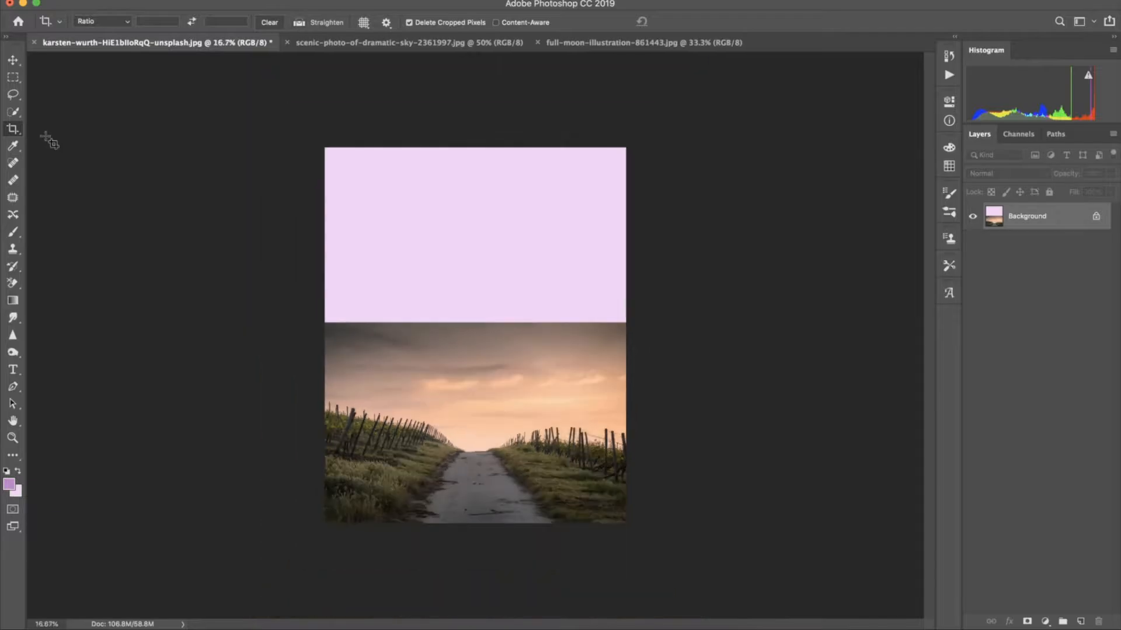
Bring the scenic dramatic sky photo into the vineyard document as a new layer aligned with the canvas's upper-left corner.
left_click(13, 60)
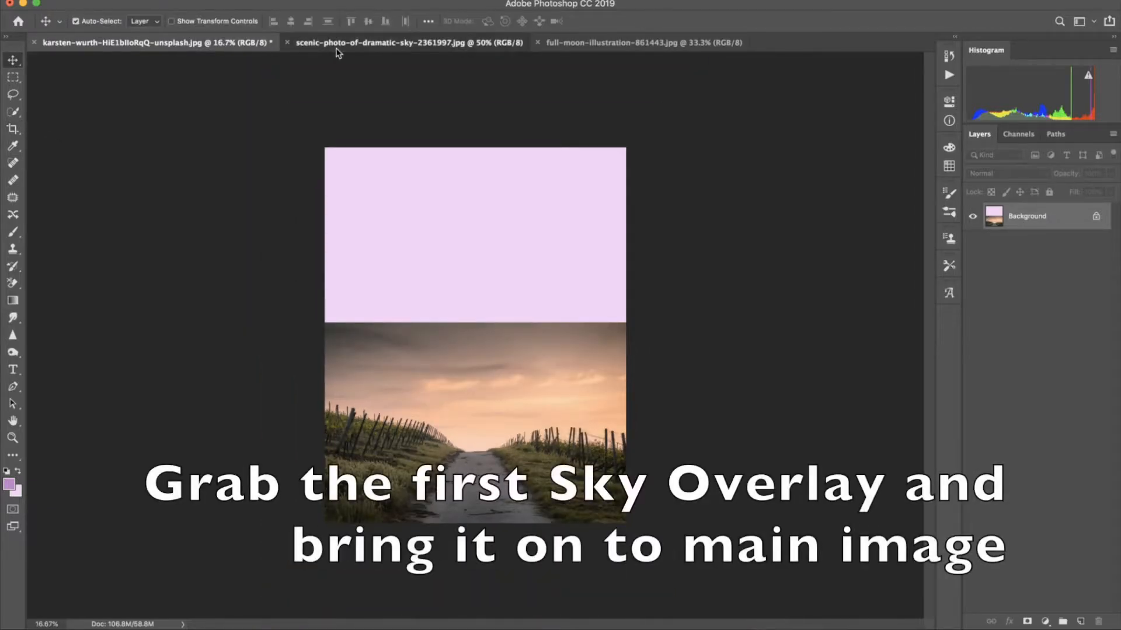
left_click(379, 42)
left_click_drag(195, 45, 395, 241)
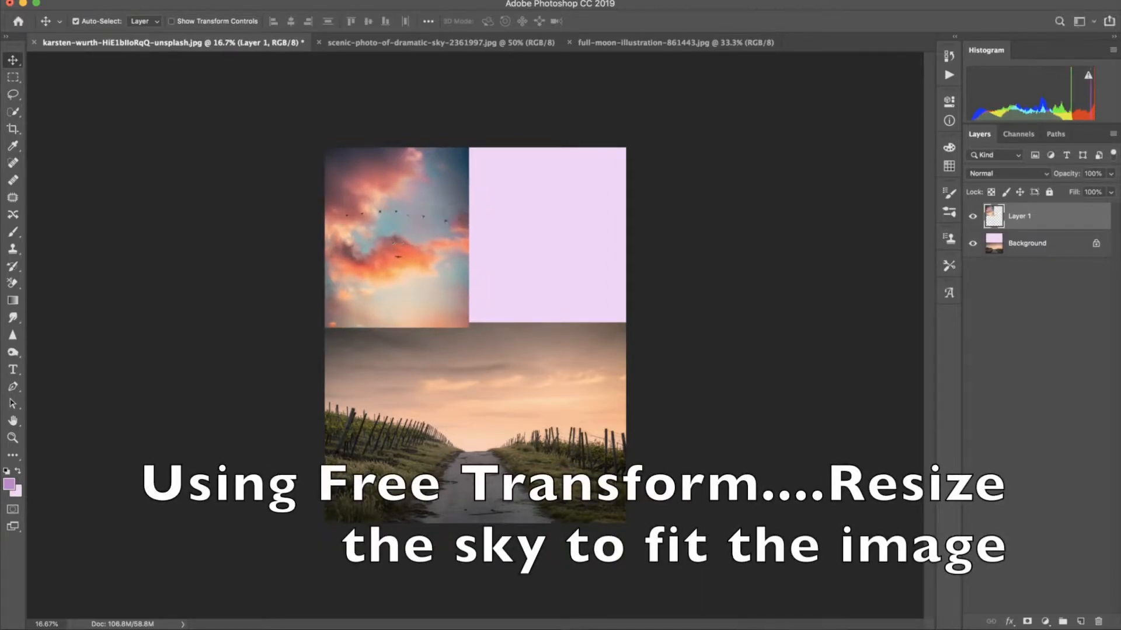
Free-transform the sky layer, enlarging it to span the canvas width and moving it up to leave the foreground path uncovered.
left_click(143, 1)
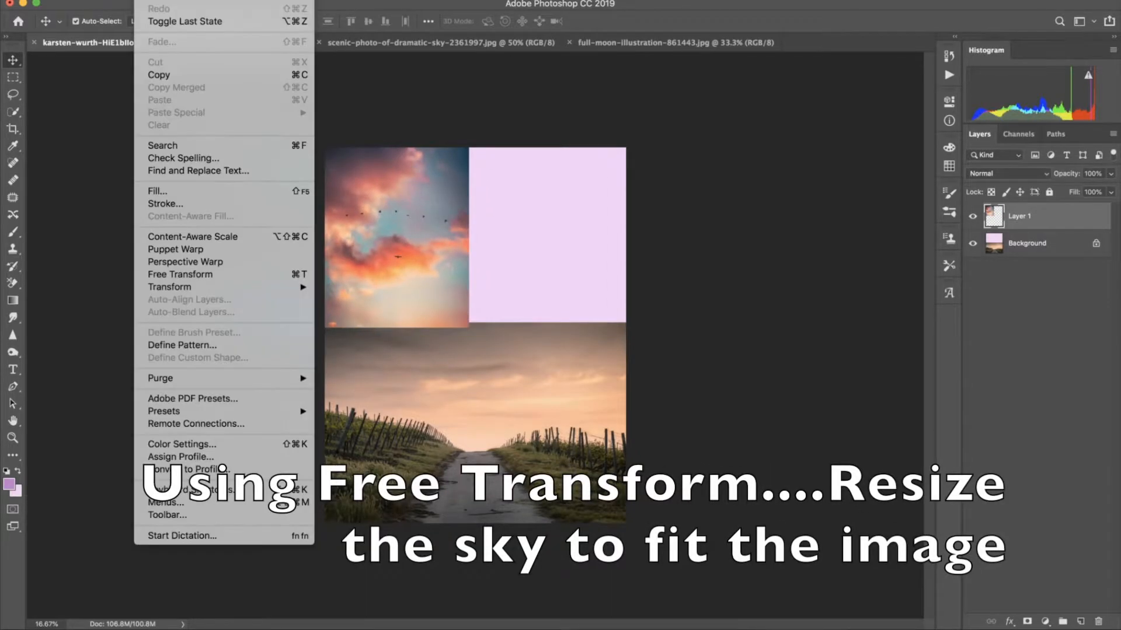
left_click(201, 275)
left_click_drag(470, 328, 650, 518)
left_click_drag(533, 405, 533, 341)
left_click(646, 21)
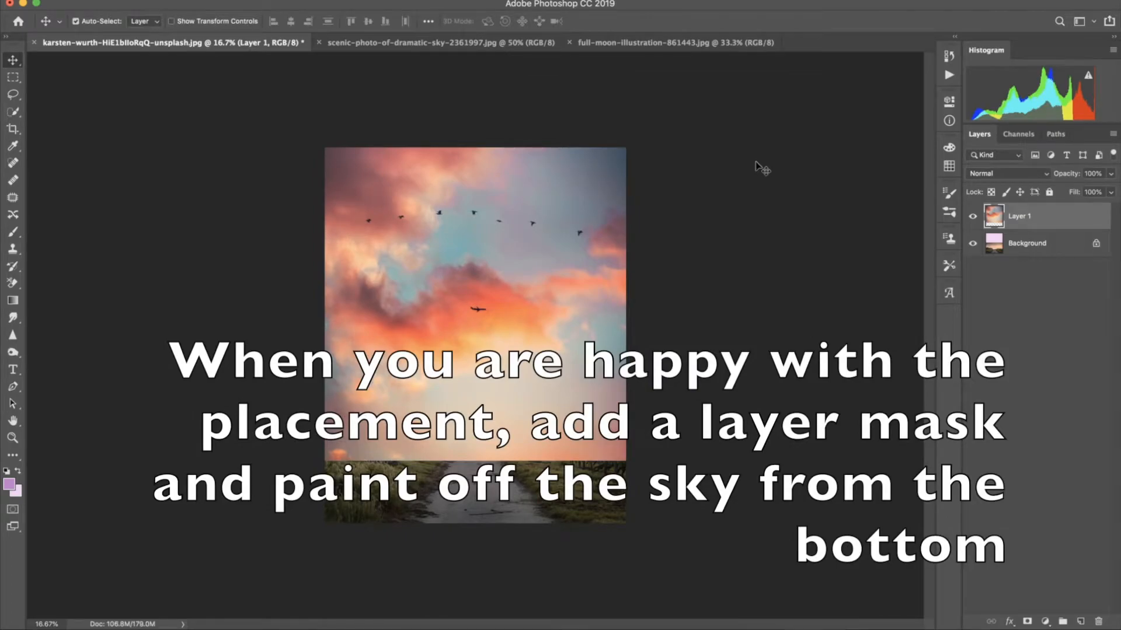
Add a layer mask to the sky layer and paint black at 8% brush opacity to reveal the left hillside and path.
left_click(14, 232)
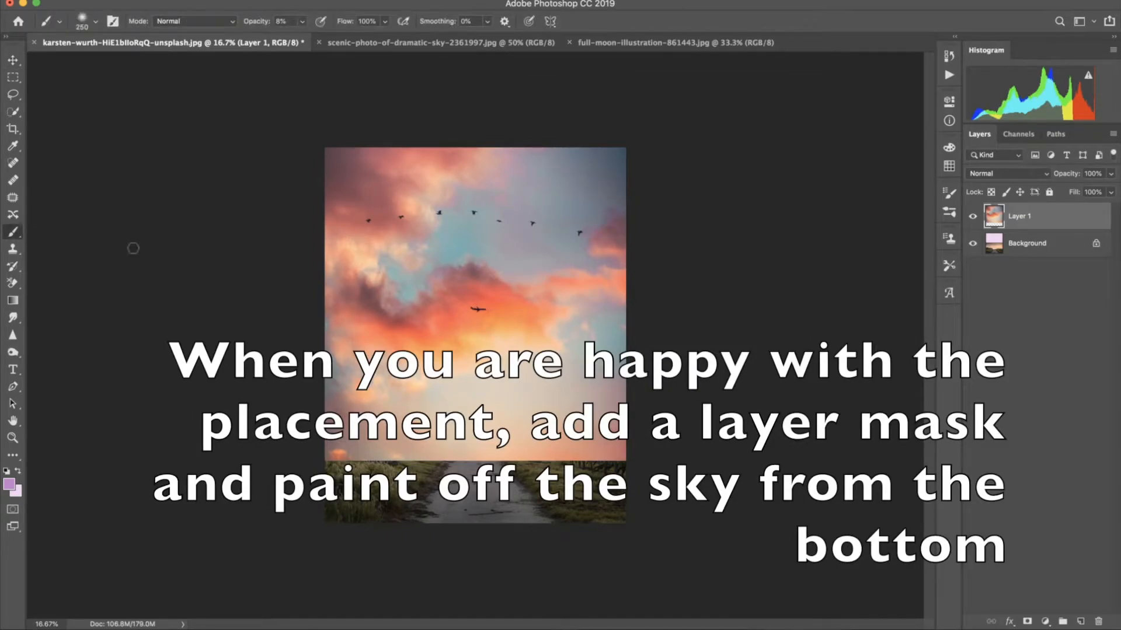
left_click(1028, 623)
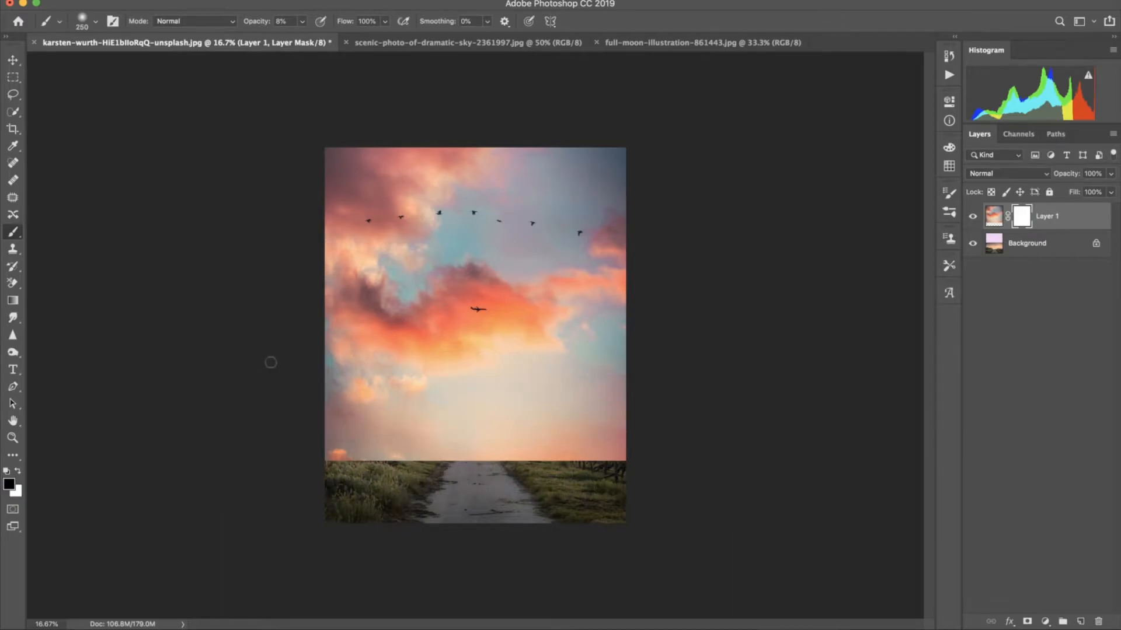
left_click_drag(313, 460, 424, 458)
left_click_drag(347, 467, 493, 458)
mouse_move(317, 458)
left_mouse_down()
mouse_move(403, 444)
mouse_move(332, 427)
mouse_move(394, 434)
mouse_move(333, 453)
mouse_move(357, 450)
left_mouse_up()
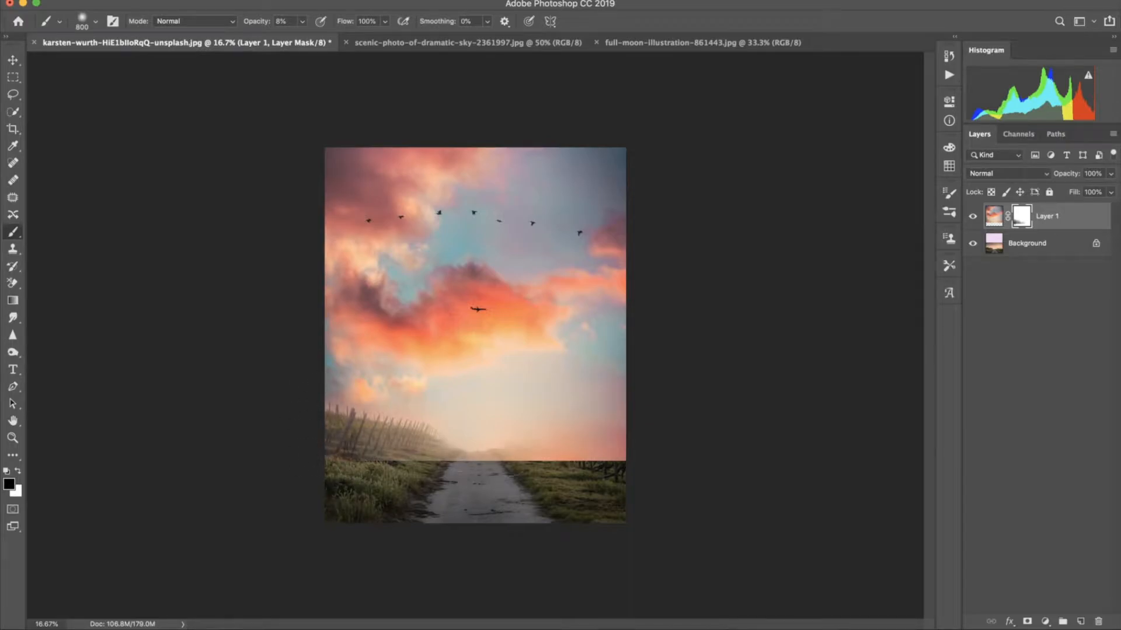
left_click_drag(525, 467, 460, 475)
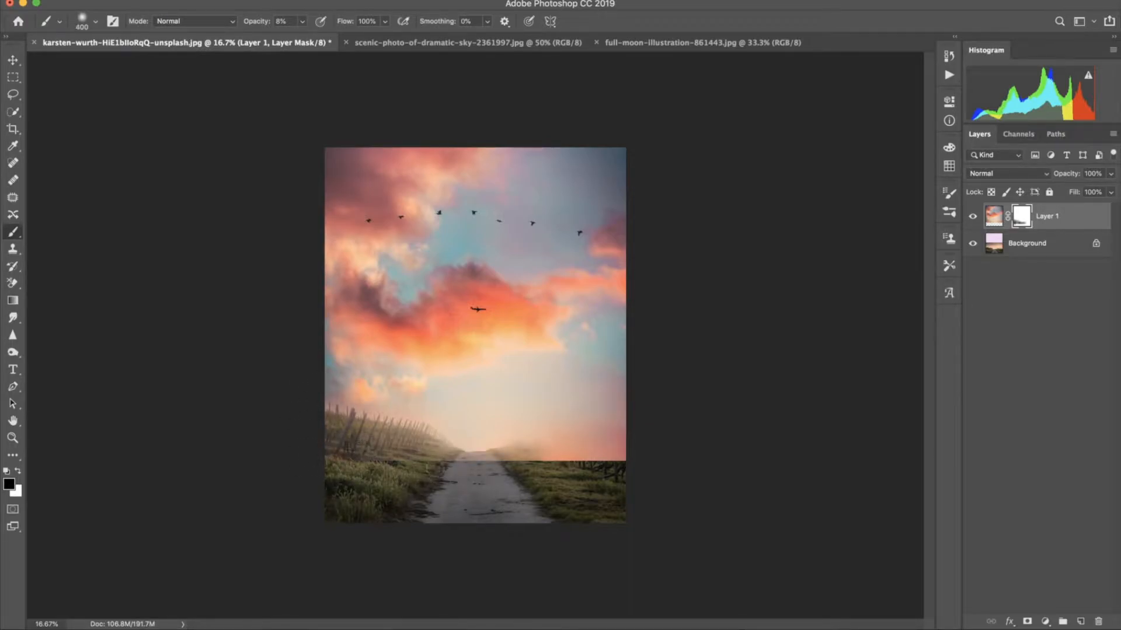
key("super+plus")
mouse_move(673, 501)
left_mouse_down()
mouse_move(607, 514)
mouse_move(691, 509)
left_mouse_up()
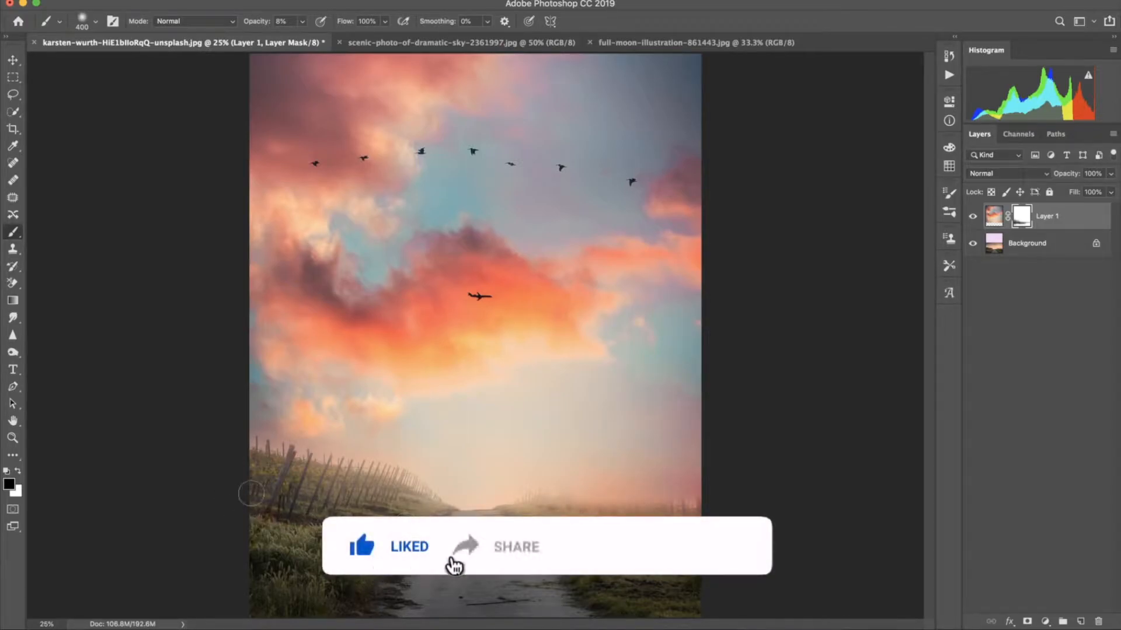
key("bracketleft")
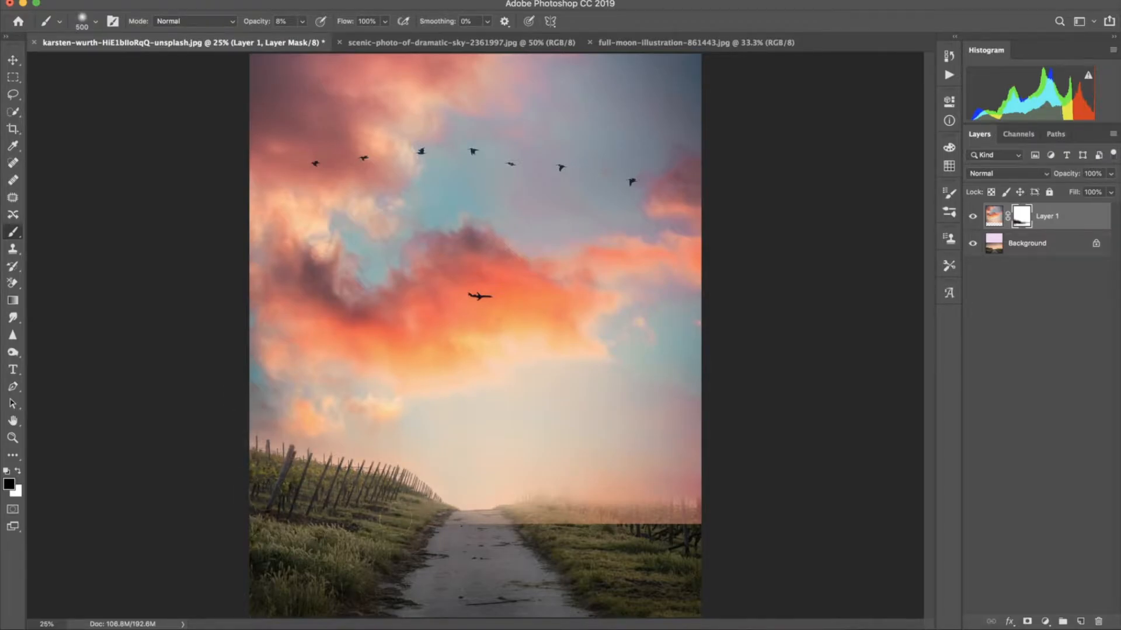
Paint black on the sky layer's mask over the right hillside to reveal its fence posts and blend the horizon.
mouse_move(445, 532)
left_mouse_down()
mouse_move(520, 526)
mouse_move(539, 494)
mouse_move(529, 519)
mouse_move(631, 494)
mouse_move(631, 480)
mouse_move(606, 482)
mouse_move(628, 500)
left_mouse_up()
mouse_move(515, 531)
left_mouse_down()
mouse_move(692, 529)
mouse_move(540, 524)
left_mouse_up()
mouse_move(677, 527)
left_mouse_down()
mouse_move(710, 520)
mouse_move(594, 522)
mouse_move(551, 495)
left_mouse_up()
key("[")
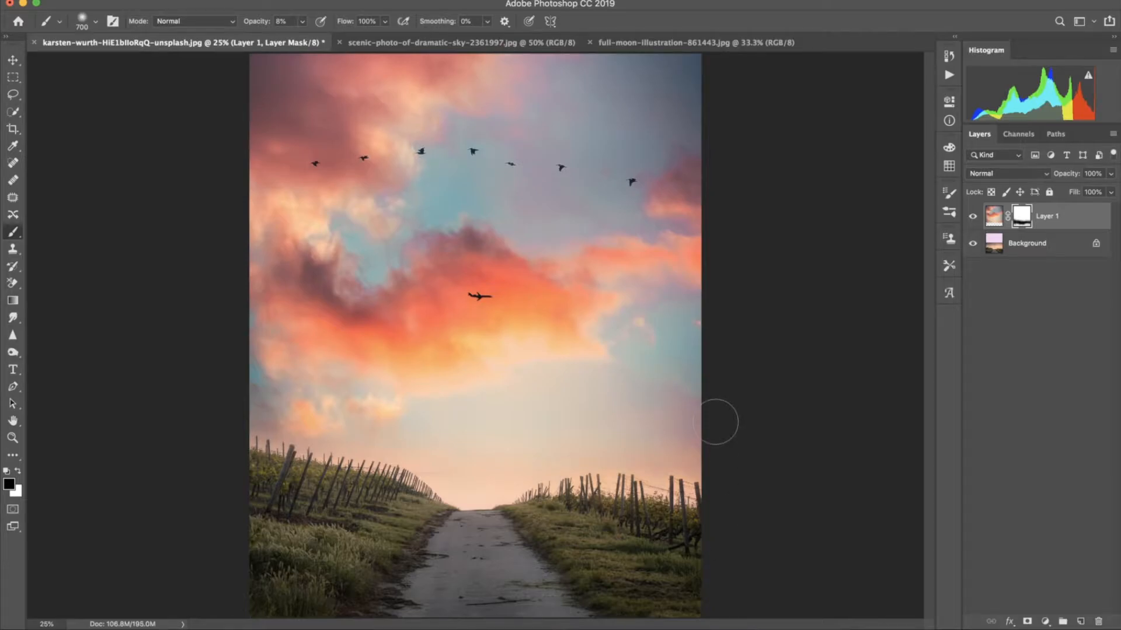
Bring the full moon illustration into the vineyard document as a new layer above the sky, aligned with the canvas's upper-left corner.
left_click(13, 60)
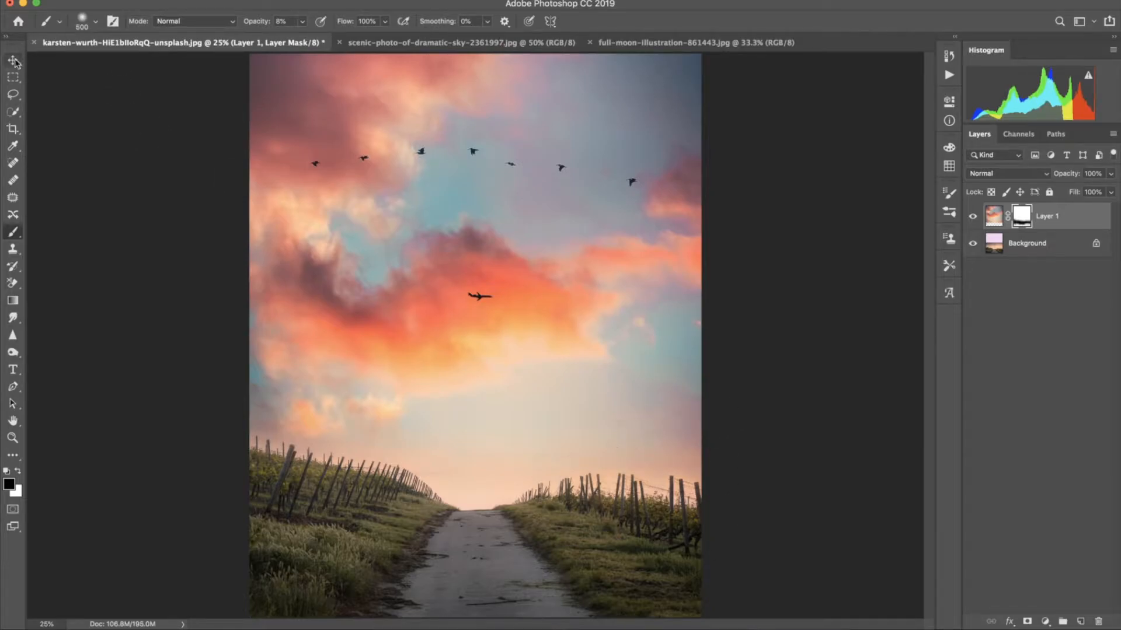
left_click(644, 44)
left_click_drag(503, 150, 242, 45)
left_click_drag(448, 123, 377, 209)
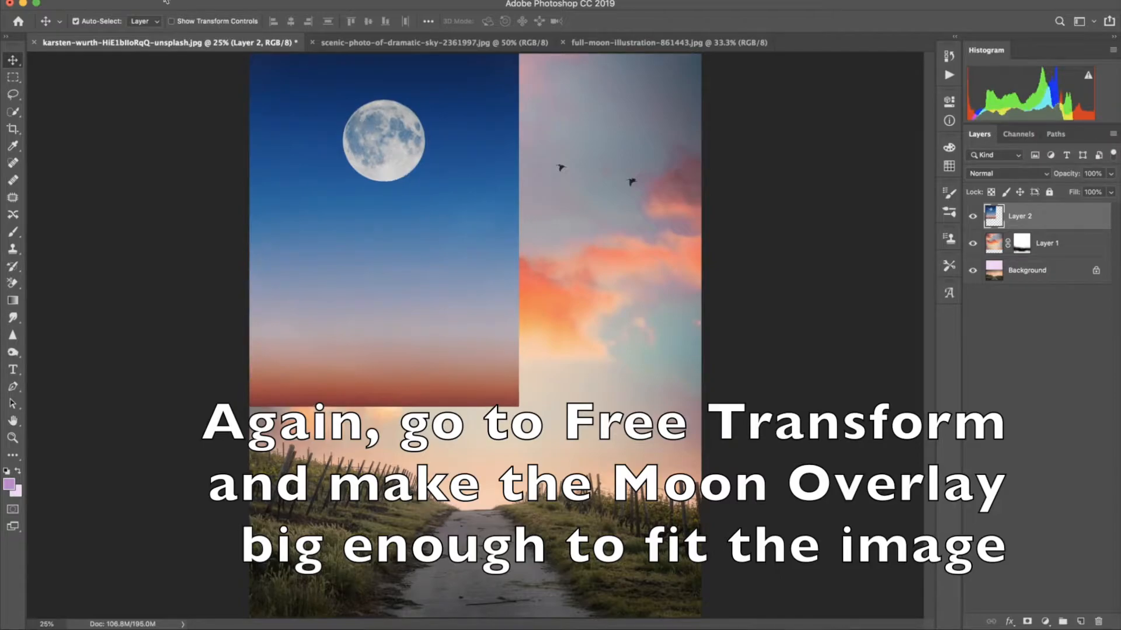
Free-transform the moon layer to about 170% to span the canvas, placing the moon centred near the upper edge.
left_click(143, 1)
left_click(230, 277)
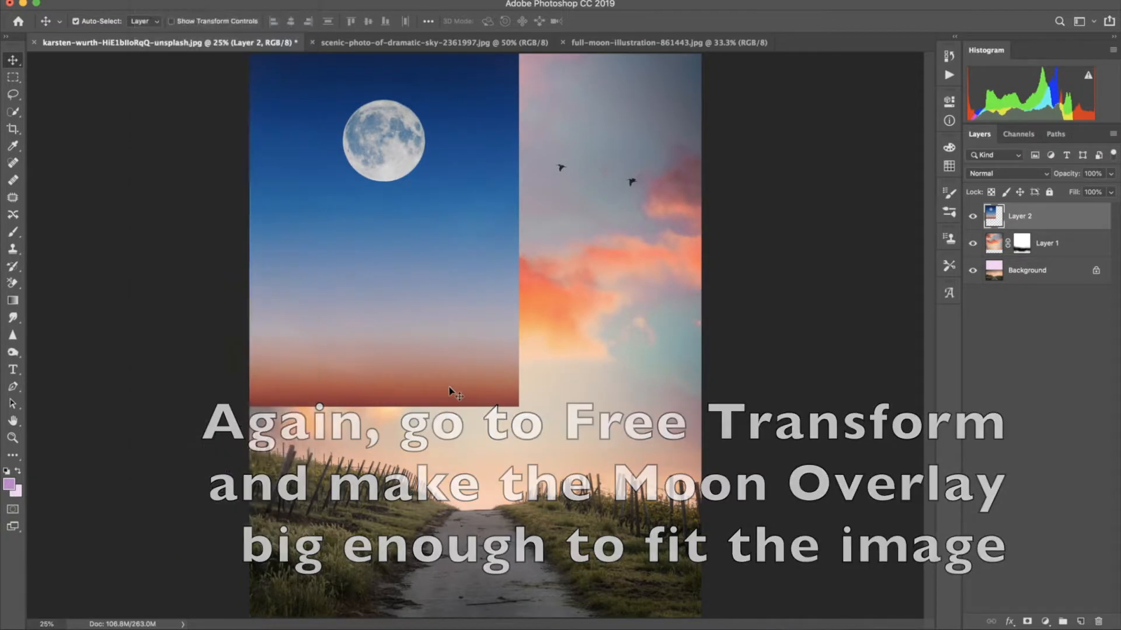
left_click_drag(517, 406, 770, 629)
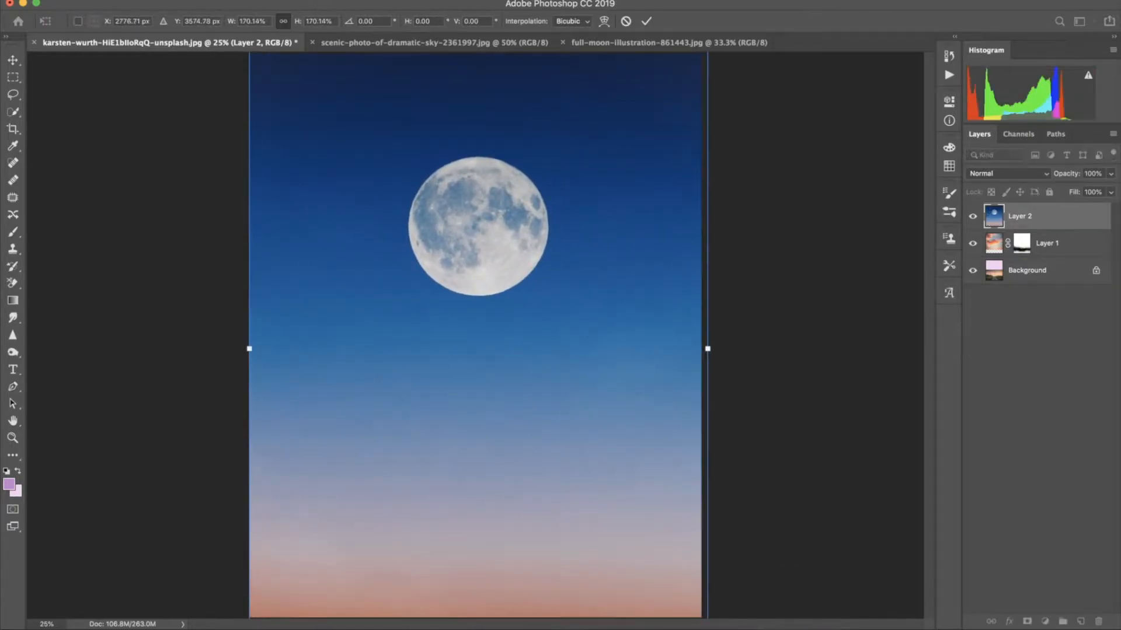
left_click_drag(526, 231, 525, 139)
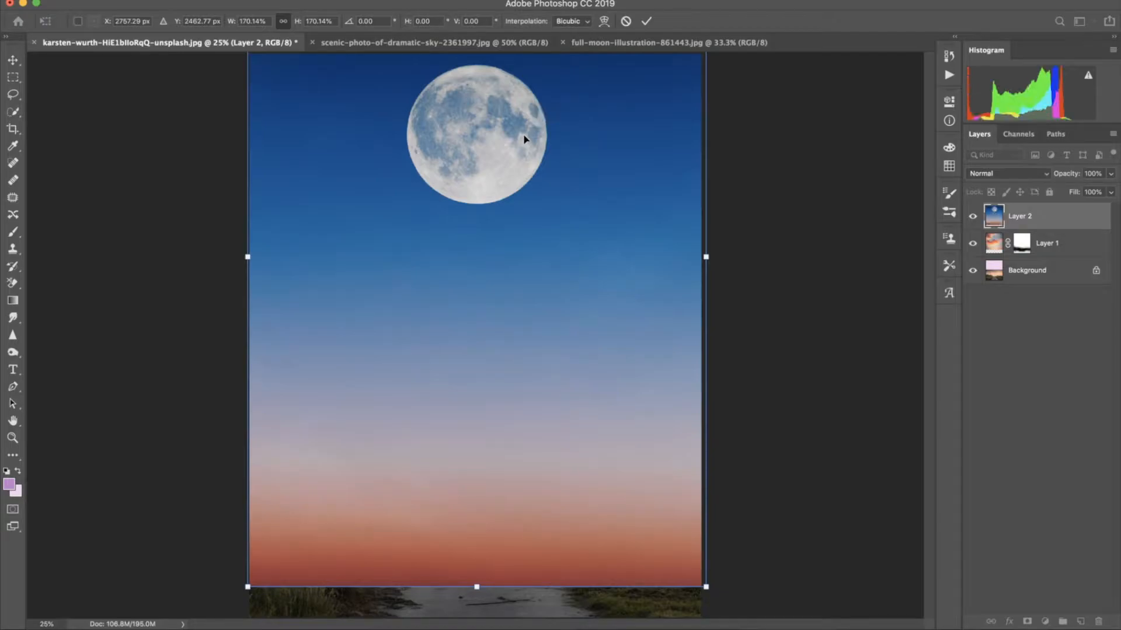
key("super+minus")
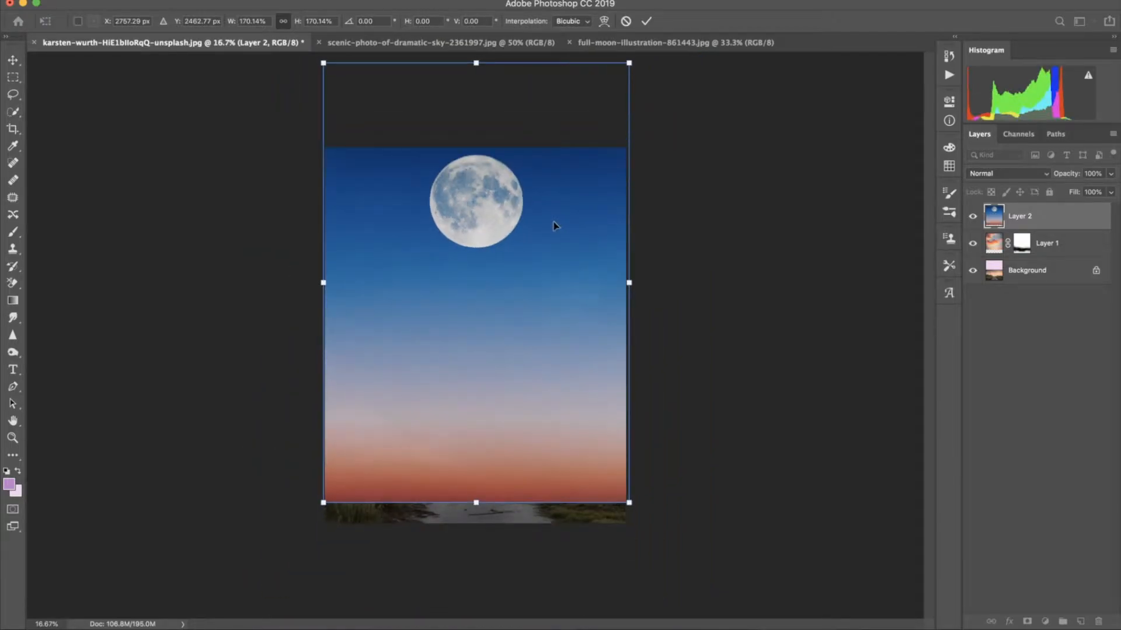
key("Left")
key("Left")
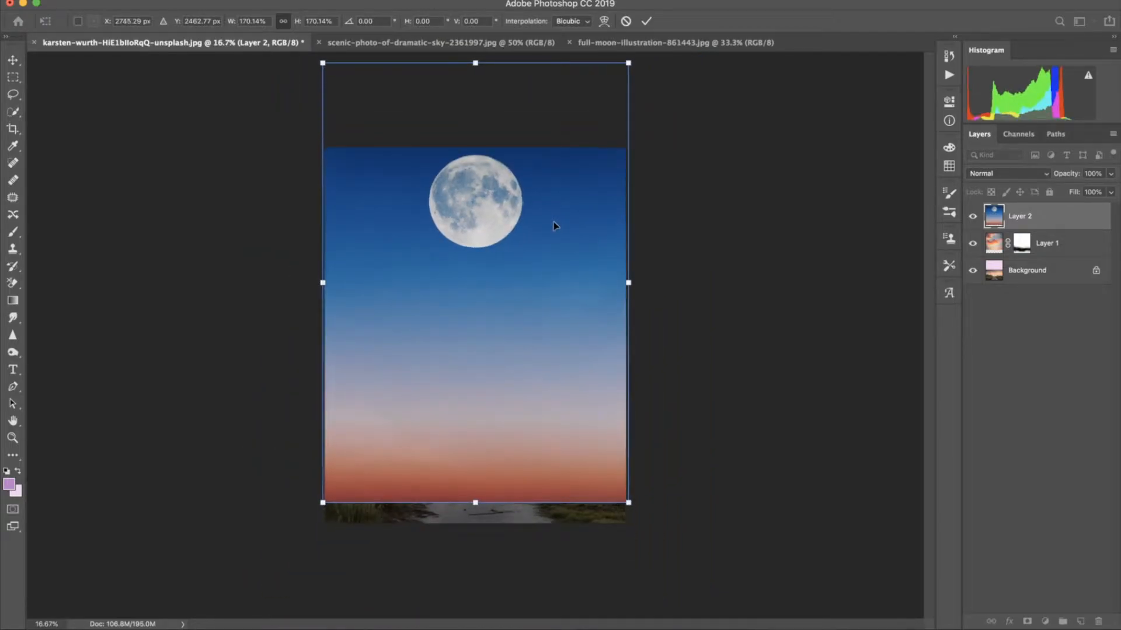
key("Left")
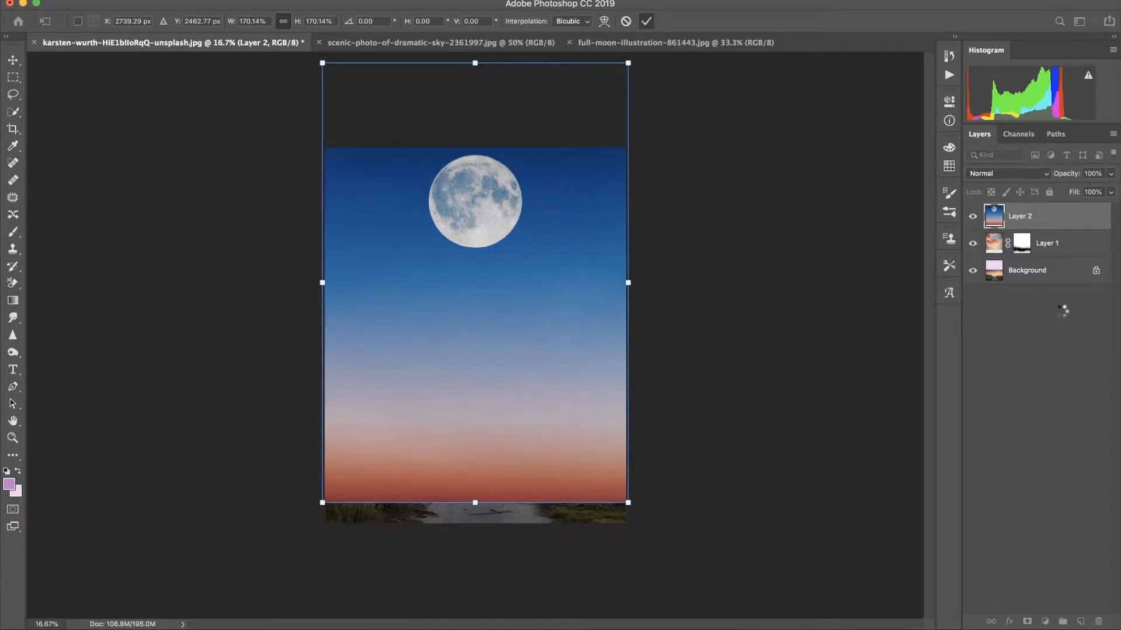
left_click(646, 21)
Set the moon layer's blending mode to Multiply and its opacity to 48%.
left_click(992, 176)
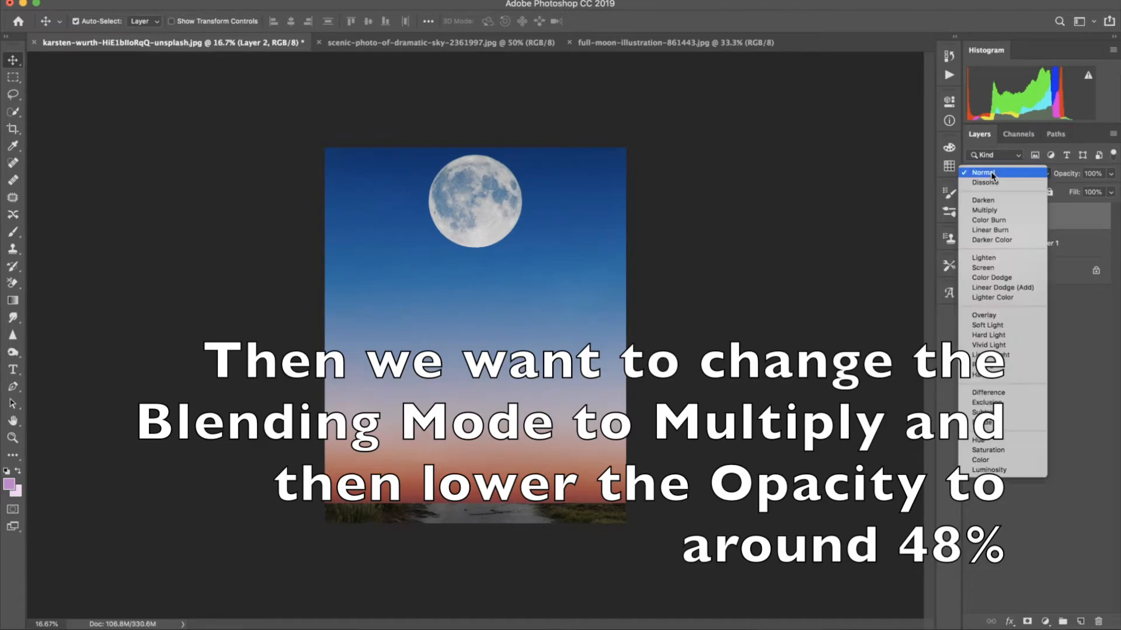
left_click_drag(1073, 175, 1041, 175)
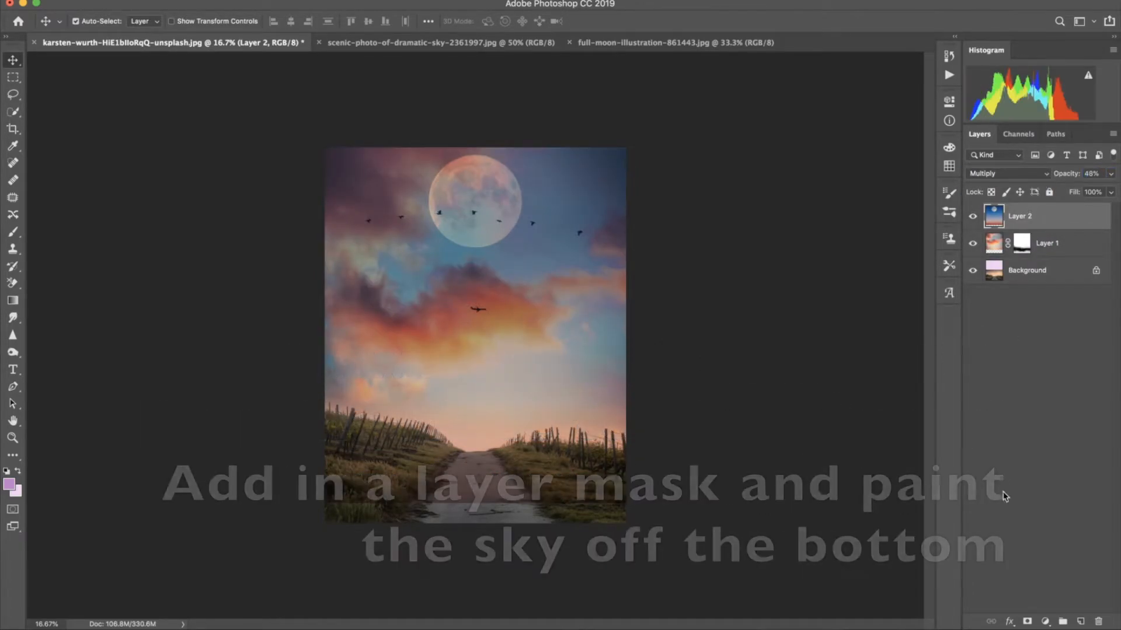
Add a layer mask to the moon layer and paint black at 21% brush opacity over the ground and path.
left_click(1028, 623)
key("super+plus")
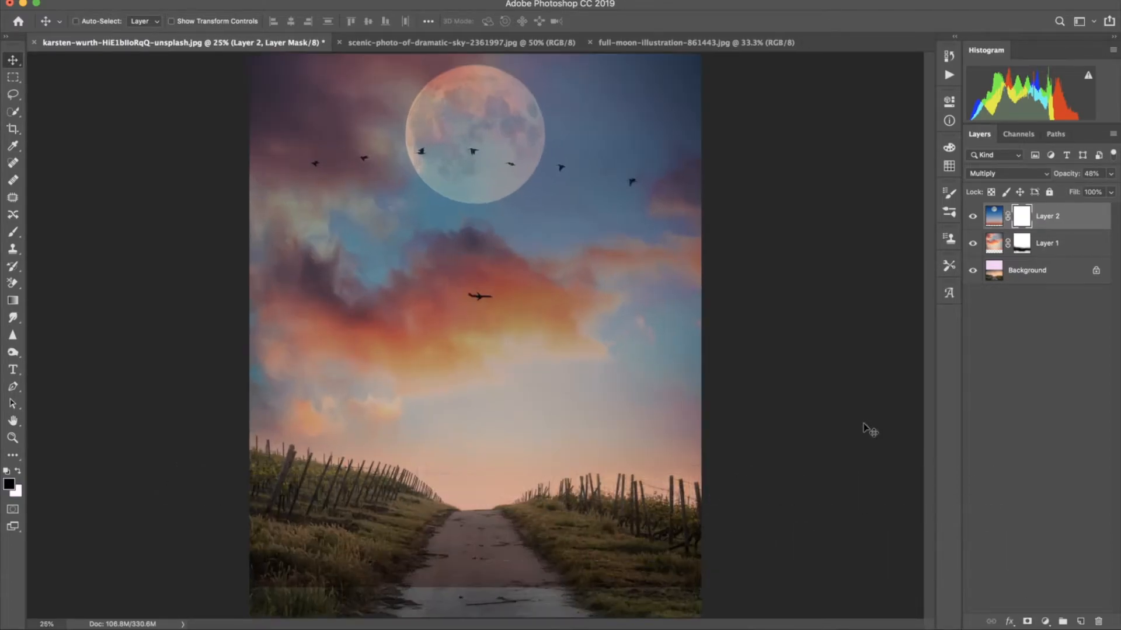
key("b")
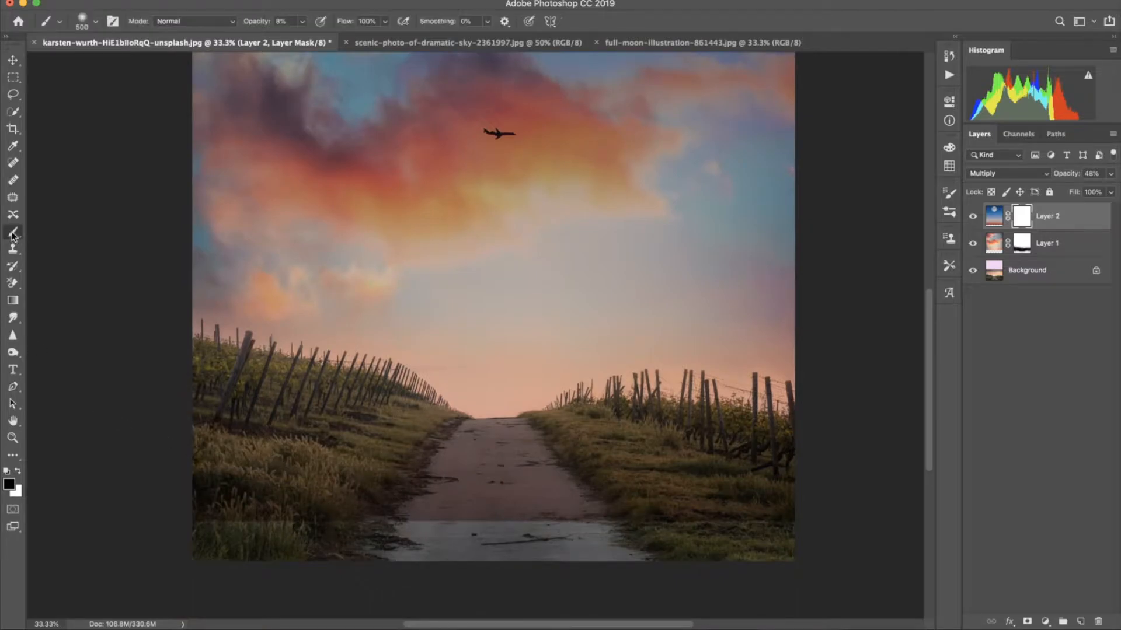
key("2")
key("1")
mouse_move(319, 532)
left_mouse_down()
mouse_move(416, 467)
mouse_move(397, 534)
mouse_move(402, 465)
mouse_move(513, 507)
left_mouse_up()
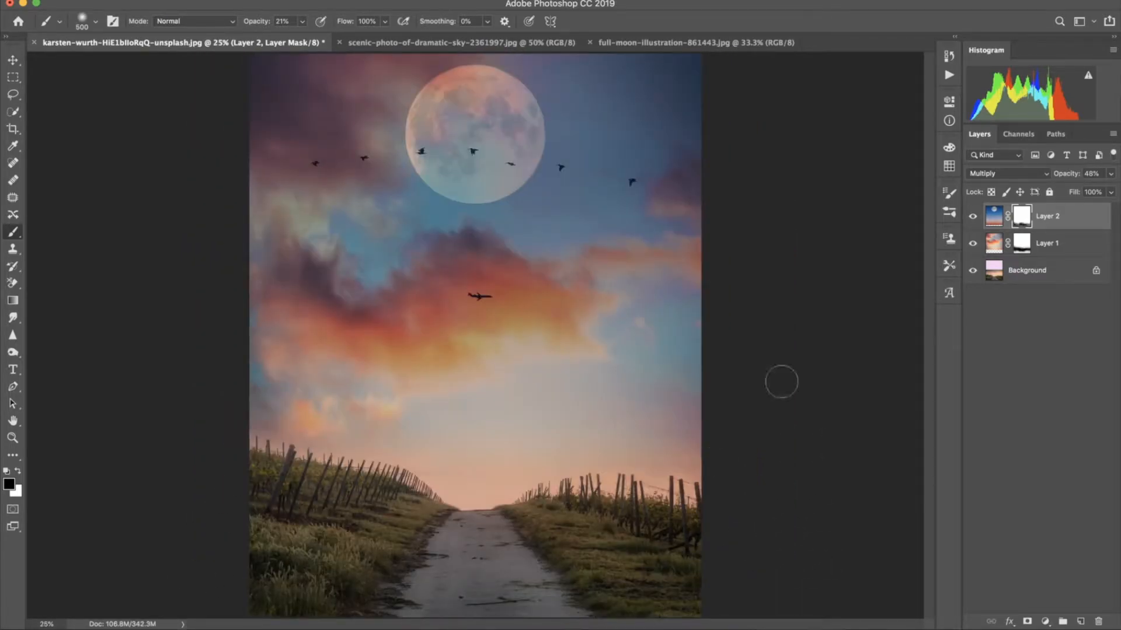
Open the woman-doing-ballet-dance-in-pathway photo from the untitled folder and copy a lasso selection of the leaping dancer to a new layer.
left_click(13, 60)
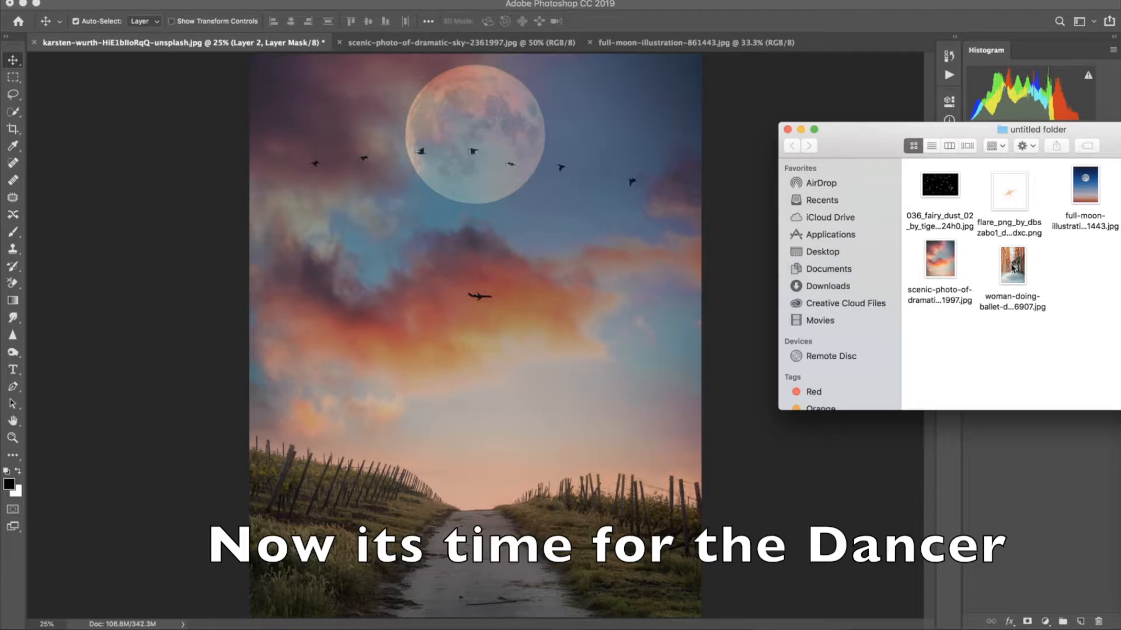
left_click_drag(1012, 268, 861, 629)
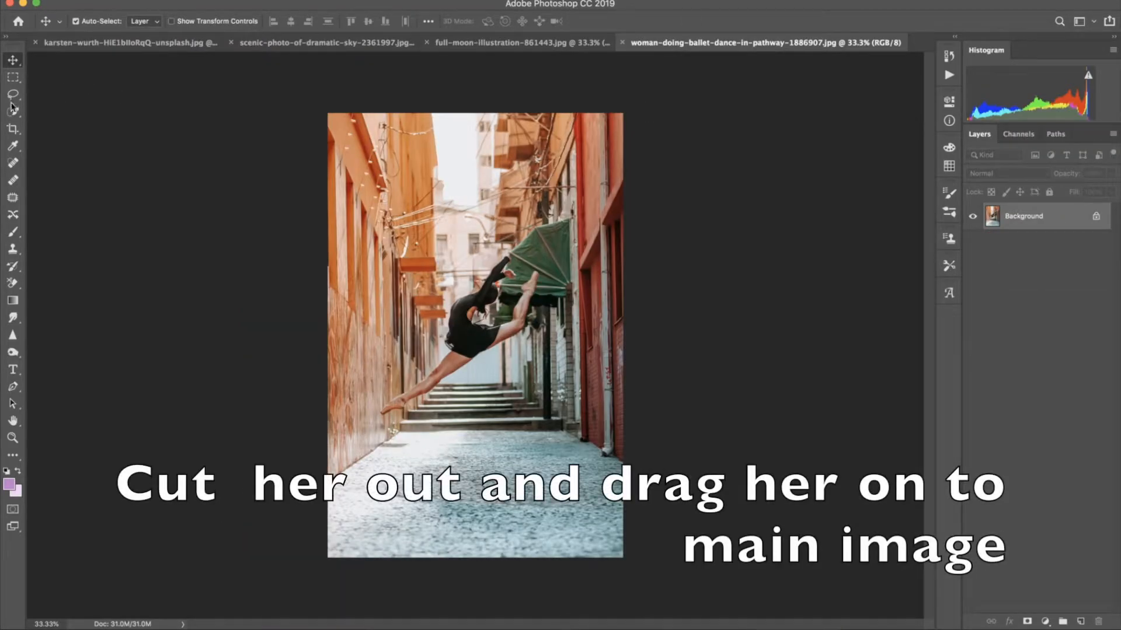
left_click(13, 94)
mouse_move(442, 332)
left_mouse_down()
mouse_move(421, 368)
mouse_move(371, 412)
mouse_move(391, 424)
mouse_move(432, 412)
mouse_move(533, 330)
mouse_move(550, 293)
mouse_move(551, 262)
mouse_move(524, 245)
mouse_move(464, 286)
left_mouse_up()
key("super+j")
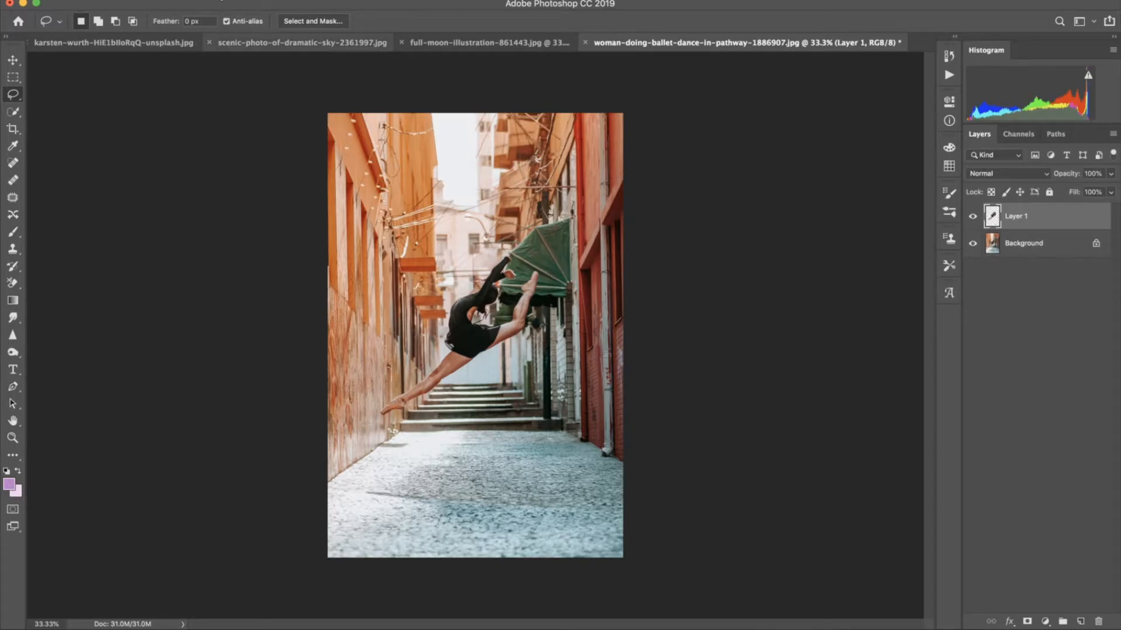
Move the dancer cut-out into the karsten-wurth composite and close the dramatic-sky and full-moon photos.
key("v")
left_click_drag(482, 318, 256, 143)
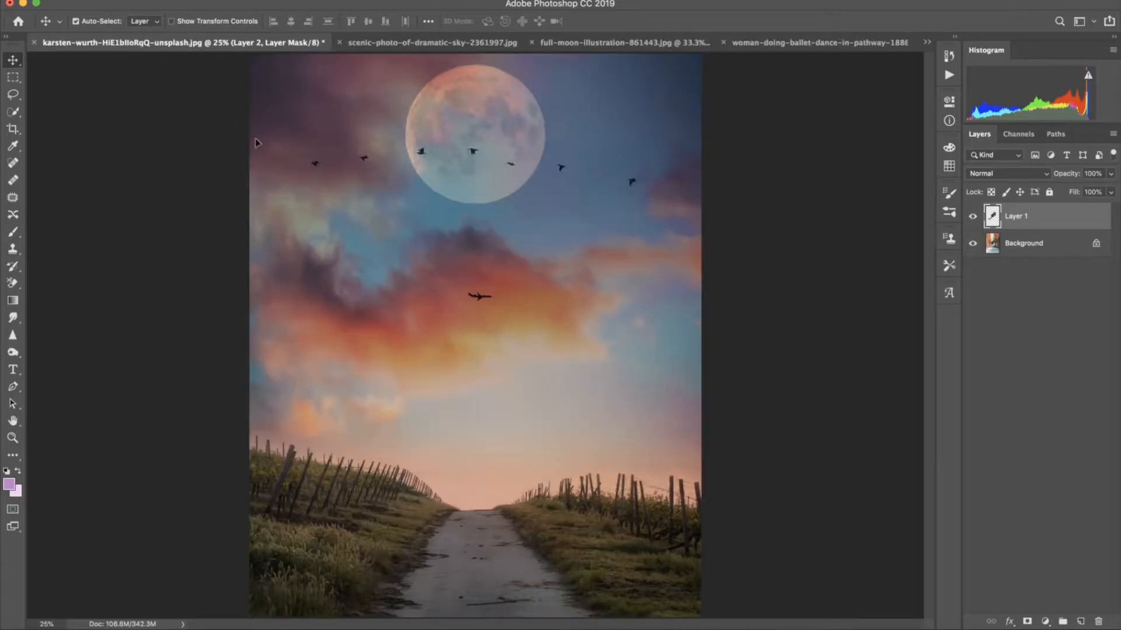
left_click_drag(482, 304, 482, 305)
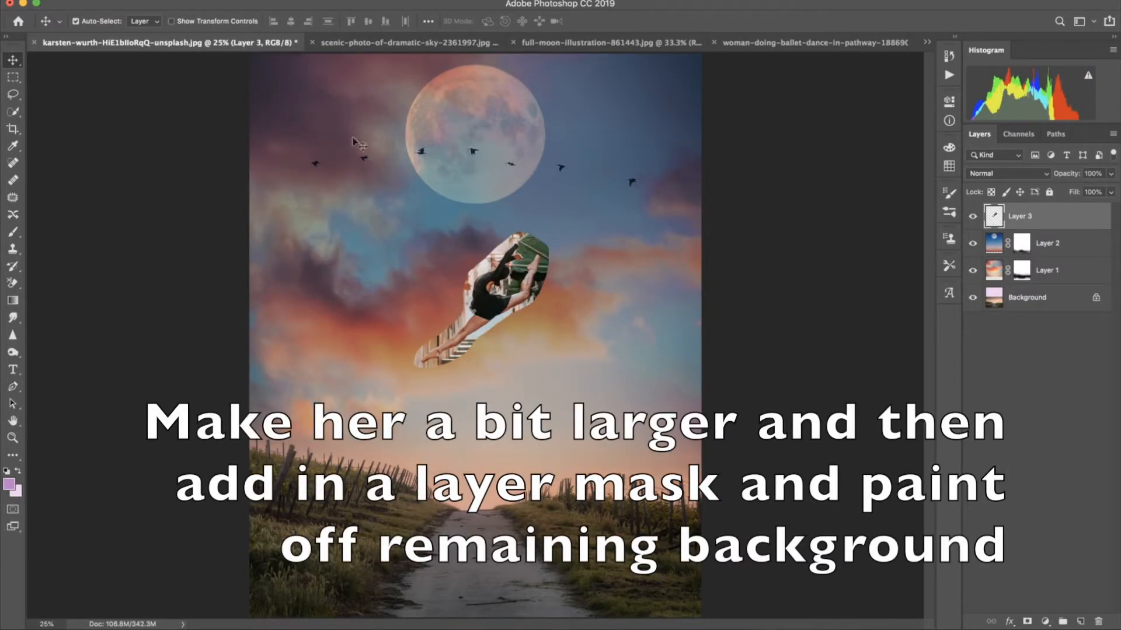
left_click(313, 43)
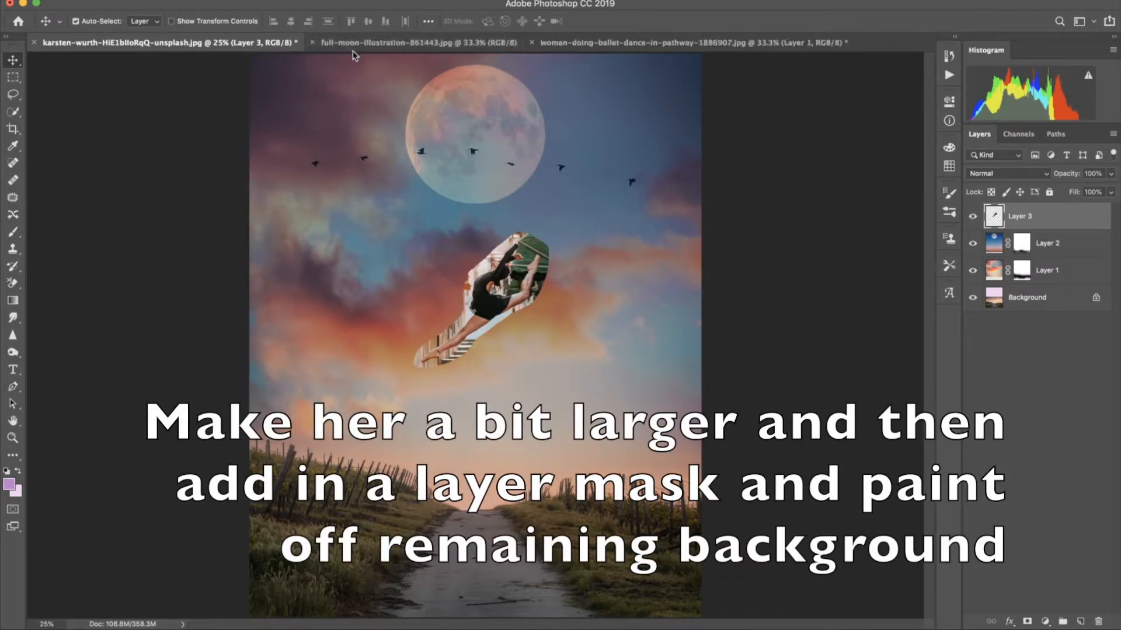
left_click(313, 43)
Free-transform the dancer cut-out to make it larger, keeping it in the middle of the sky below the moon.
left_click(143, 1)
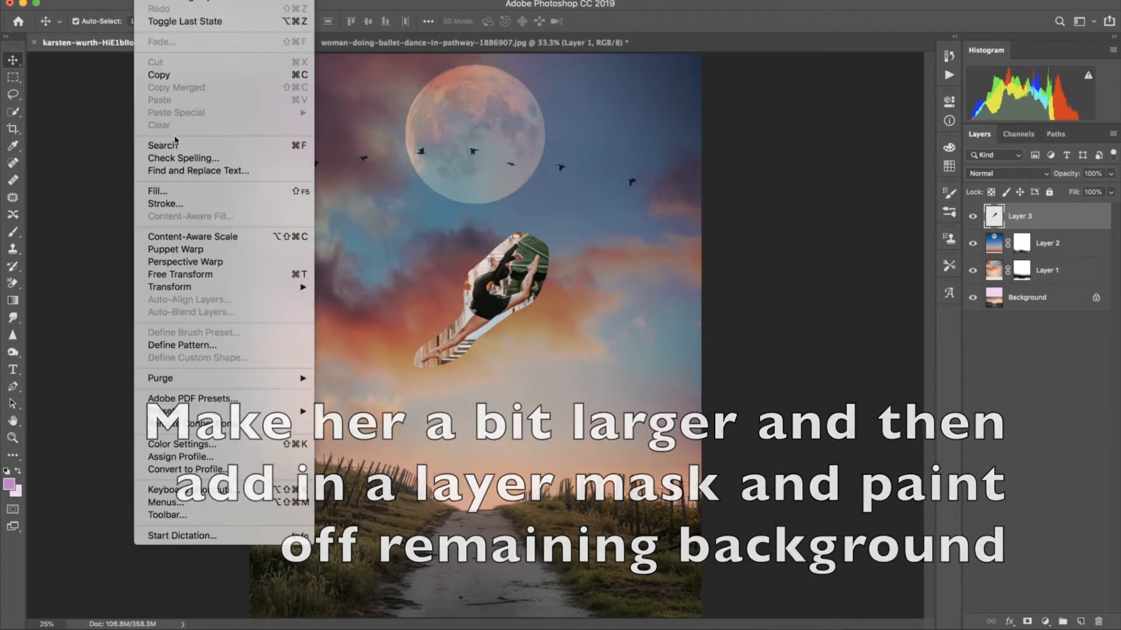
left_click(175, 275)
left_click_drag(414, 368, 363, 418)
left_click_drag(548, 232, 566, 216)
left_click(646, 21)
Add a layer mask to the dancer layer and prepare a black brush at 100% opacity.
left_click(1026, 621)
left_click(13, 233)
left_click(95, 21)
left_click(117, 92)
key("Return")
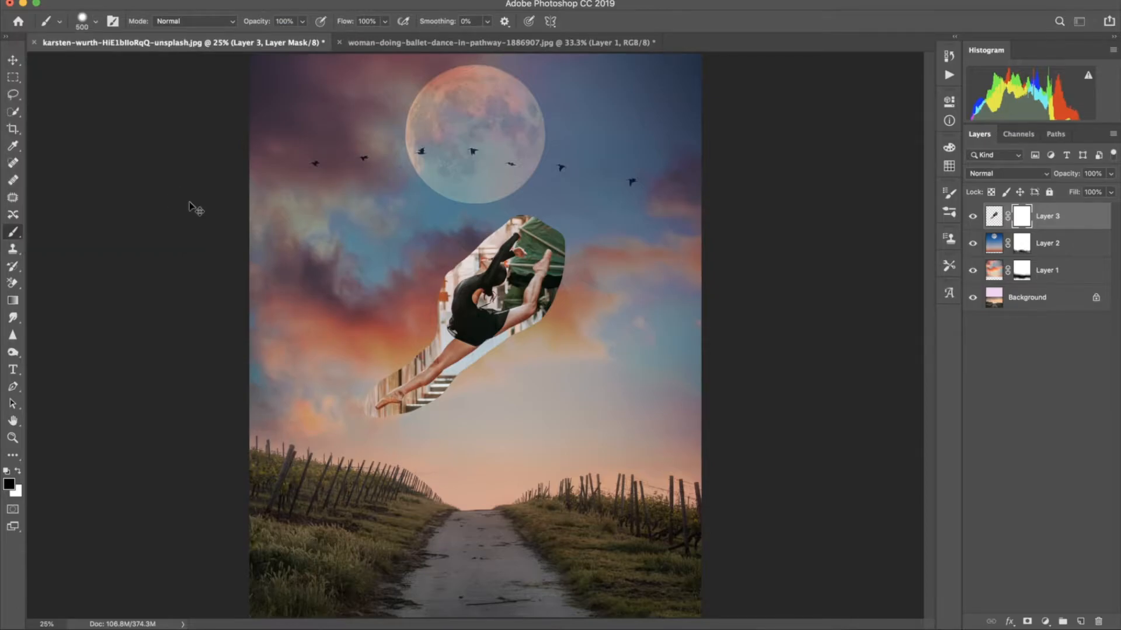
Paint black on the dancer's mask to remove most of the alley background around her body, arms and legs.
key("super+plus")
key("super+plus")
key("super+plus")
key("bracketleft")
key("bracketleft")
key("bracketleft")
key("bracketleft")
key("bracketleft")
key("bracketleft")
key("bracketleft")
mouse_move(377, 234)
left_mouse_down()
mouse_move(398, 176)
mouse_move(376, 354)
mouse_move(222, 489)
mouse_move(313, 426)
mouse_move(400, 337)
left_mouse_up()
mouse_move(194, 534)
left_mouse_down()
mouse_move(201, 545)
mouse_move(269, 537)
mouse_move(385, 490)
mouse_move(474, 409)
mouse_move(397, 439)
mouse_move(648, 300)
left_mouse_up()
left_click_drag(683, 131, 640, 231)
left_click_drag(541, 122, 379, 298)
mouse_move(610, 373)
left_mouse_down()
mouse_move(644, 263)
mouse_move(589, 140)
mouse_move(555, 155)
mouse_move(607, 175)
mouse_move(593, 192)
mouse_move(642, 202)
left_mouse_up()
mouse_move(537, 263)
left_mouse_down()
mouse_move(497, 350)
mouse_move(531, 352)
left_mouse_up()
key("bracketleft")
key("bracketleft")
key("bracketleft")
mouse_move(549, 249)
left_mouse_down()
mouse_move(596, 202)
mouse_move(568, 190)
left_mouse_up()
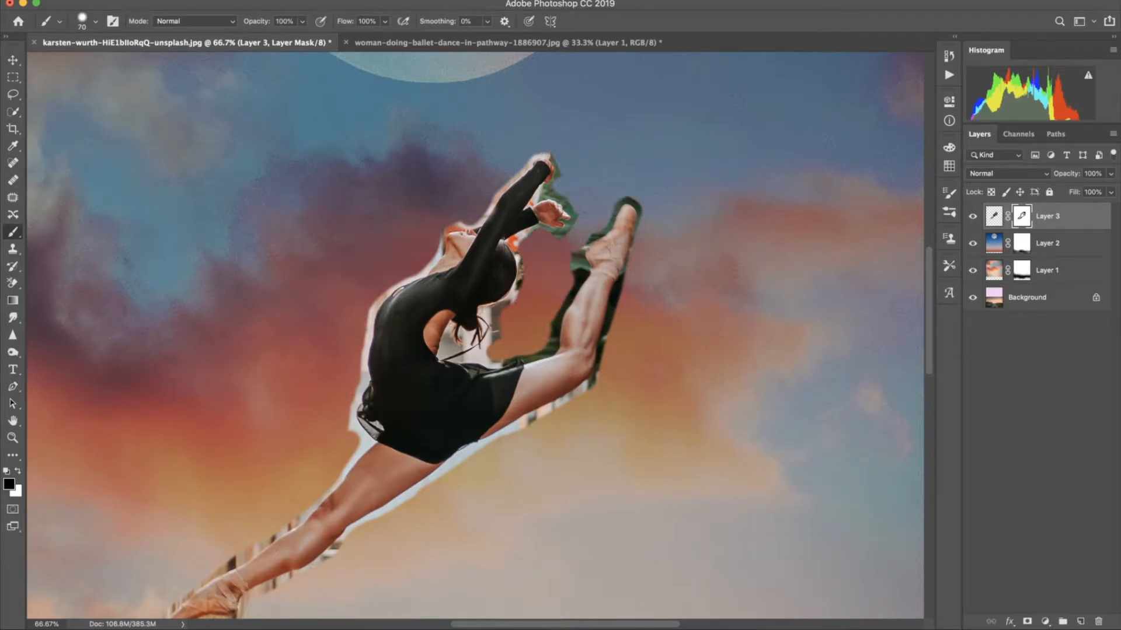
Mask out the remaining background fringe along the dancer's back and shorts with a smaller brush.
key("super+plus")
key("super+plus")
left_click_drag(501, 260, 735, 305)
key("bracketleft")
key("bracketleft")
key("bracketleft")
mouse_move(403, 319)
left_mouse_down()
mouse_move(408, 280)
mouse_move(444, 250)
mouse_move(563, 185)
mouse_move(593, 143)
mouse_move(603, 87)
left_mouse_up()
key("bracketleft")
key("bracketleft")
key("bracketleft")
mouse_move(367, 455)
left_mouse_down()
mouse_move(432, 286)
mouse_move(439, 330)
mouse_move(462, 173)
mouse_move(444, 225)
left_mouse_up()
left_click_drag(421, 333, 427, 170)
mouse_move(427, 190)
left_mouse_down()
mouse_move(428, 222)
mouse_move(441, 184)
left_mouse_up()
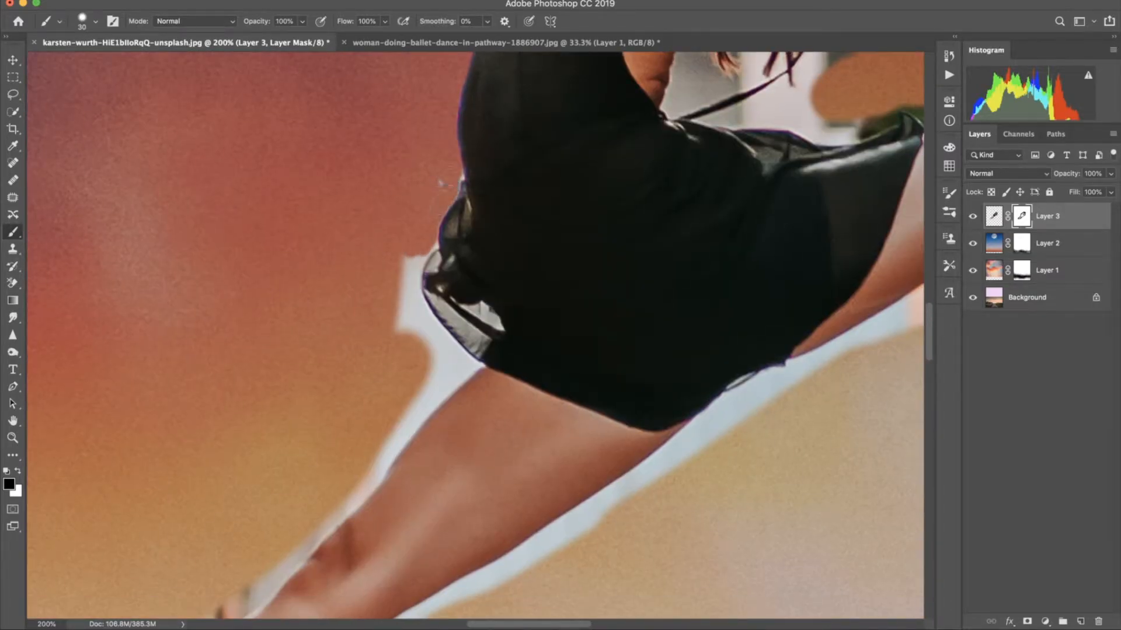
mouse_move(430, 233)
left_mouse_down()
mouse_move(414, 265)
mouse_move(430, 246)
mouse_move(423, 335)
mouse_move(438, 363)
mouse_move(458, 342)
left_mouse_up()
Mask out the background fringe along the upper edge of the dancer's trailing leg down to the toes.
key("]")
left_click_drag(380, 456, 461, 338)
mouse_move(462, 335)
left_mouse_down()
mouse_move(538, 256)
mouse_move(493, 316)
left_mouse_up()
key("]")
key("[")
key("[")
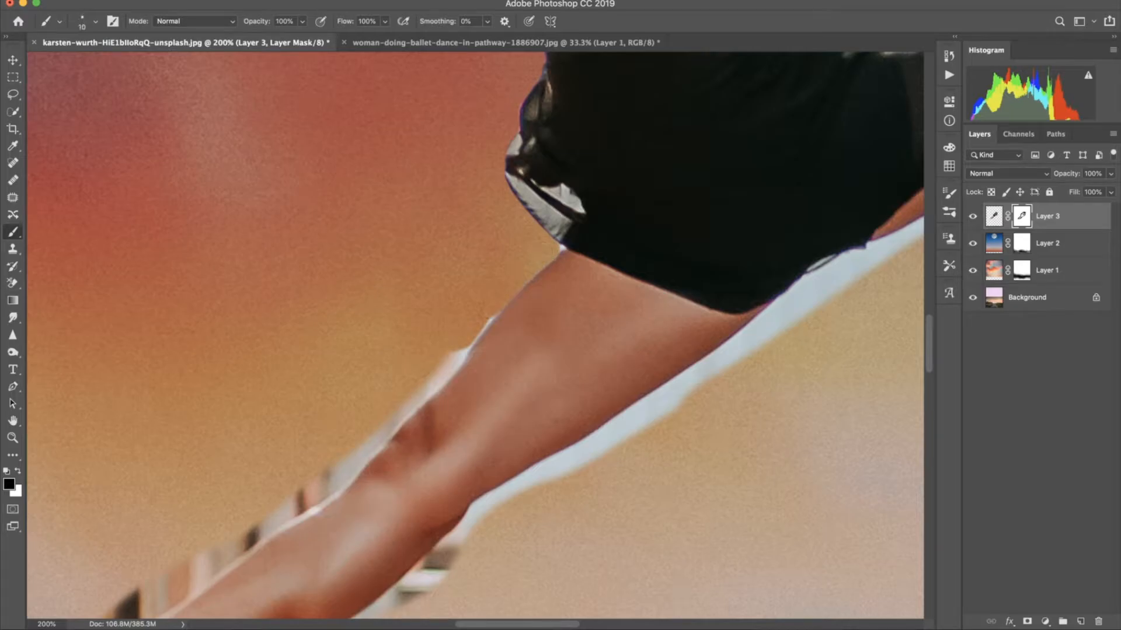
mouse_move(433, 376)
left_mouse_down()
mouse_move(489, 321)
mouse_move(365, 447)
left_mouse_up()
left_click_drag(408, 338, 621, 121)
left_click_drag(457, 322, 578, 237)
left_click_drag(528, 269, 670, 169)
mouse_move(443, 318)
left_mouse_down()
mouse_move(487, 289)
mouse_move(295, 428)
mouse_move(282, 463)
left_mouse_up()
mouse_move(488, 297)
left_mouse_down()
mouse_move(573, 238)
mouse_move(480, 277)
left_mouse_up()
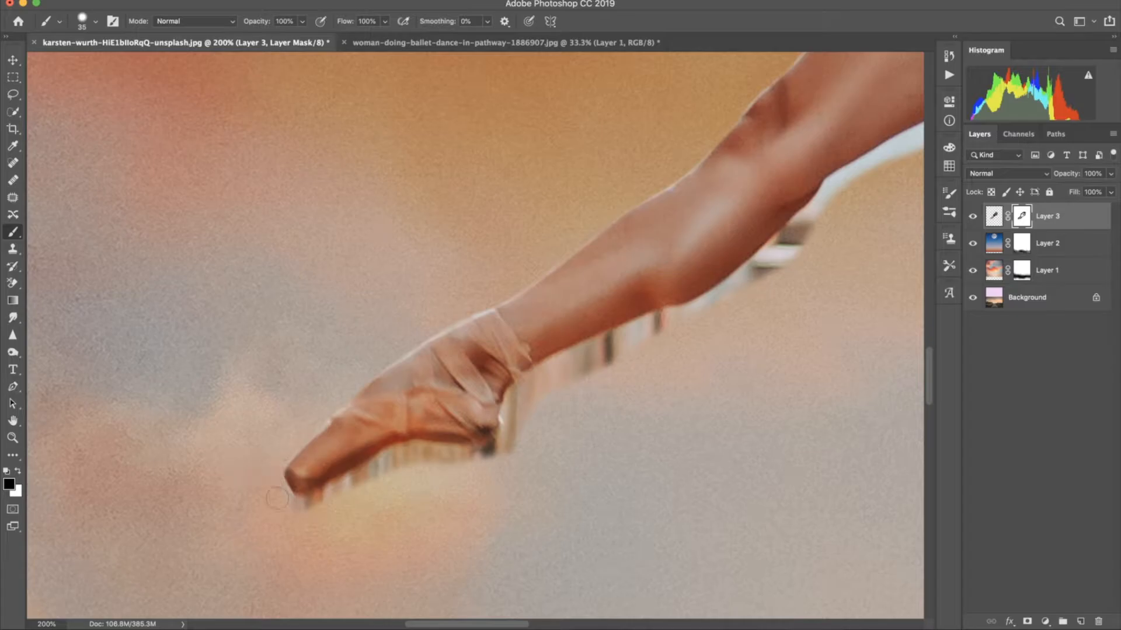
Mask out the leftover background beneath the dancer's trailing foot, leg and thigh.
mouse_move(289, 505)
left_mouse_down()
mouse_move(387, 461)
mouse_move(509, 447)
mouse_move(400, 475)
mouse_move(500, 444)
mouse_move(515, 410)
mouse_move(572, 359)
mouse_move(657, 321)
left_mouse_up()
left_click_drag(795, 276, 610, 382)
mouse_move(498, 421)
left_mouse_down()
mouse_move(570, 382)
mouse_move(465, 436)
mouse_move(636, 332)
mouse_move(581, 367)
mouse_move(643, 301)
mouse_move(696, 280)
mouse_move(498, 354)
mouse_move(657, 272)
left_mouse_up()
key("bracketright")
mouse_move(733, 242)
left_mouse_down()
mouse_move(681, 241)
mouse_move(670, 265)
left_mouse_up()
mouse_move(803, 161)
left_mouse_down()
mouse_move(659, 252)
mouse_move(682, 217)
mouse_move(631, 279)
mouse_move(614, 281)
left_mouse_up()
mouse_move(737, 194)
left_mouse_down()
mouse_move(696, 201)
mouse_move(673, 224)
left_mouse_up()
left_click_drag(718, 294, 485, 447)
mouse_move(546, 336)
left_mouse_down()
mouse_move(506, 347)
mouse_move(755, 213)
mouse_move(601, 321)
mouse_move(669, 299)
mouse_move(692, 248)
left_mouse_up()
left_click_drag(552, 165, 502, 294)
mouse_move(501, 294)
left_mouse_down()
mouse_move(506, 244)
mouse_move(604, 96)
left_mouse_up()
mouse_move(382, 357)
left_mouse_down()
mouse_move(441, 339)
mouse_move(391, 337)
mouse_move(423, 352)
mouse_move(491, 337)
mouse_move(482, 341)
mouse_move(515, 318)
mouse_move(500, 337)
mouse_move(467, 331)
left_mouse_up()
key("[")
key("]")
key("[")
Mask out the leftover background around the dancer's raised leg and foot.
scroll(475, 324, "up", 5)
mouse_move(558, 217)
left_mouse_down()
mouse_move(572, 306)
mouse_move(534, 246)
mouse_move(619, 175)
mouse_move(671, 82)
mouse_move(588, 180)
left_mouse_up()
left_click_drag(680, 301, 724, 131)
scroll(724, 131, "up", 5)
mouse_move(653, 207)
left_mouse_down()
mouse_move(680, 227)
mouse_move(671, 239)
left_mouse_up()
scroll(676, 286, "down", 5)
left_click_drag(676, 287, 629, 415)
left_click_drag(651, 336, 698, 231)
mouse_move(713, 140)
left_mouse_down()
mouse_move(676, 251)
mouse_move(721, 132)
left_mouse_up()
Clean the mask along the dancer's shoulder, neck, face and outer arm, adjusting the brush size to the edges.
scroll(475, 335, "up", 5)
scroll(475, 335, "left", 3)
key("bracketleft")
key("bracketleft")
mouse_move(321, 175)
left_mouse_down()
mouse_move(324, 186)
mouse_move(418, 161)
mouse_move(325, 161)
left_mouse_up()
key("bracketleft")
key("bracketright")
key("bracketright")
key("bracketright")
scroll(351, 157, "up", 4)
mouse_move(409, 274)
left_mouse_down()
mouse_move(483, 164)
mouse_move(552, 102)
left_mouse_up()
key("bracketright")
key("bracketleft")
scroll(513, 192, "up", 5)
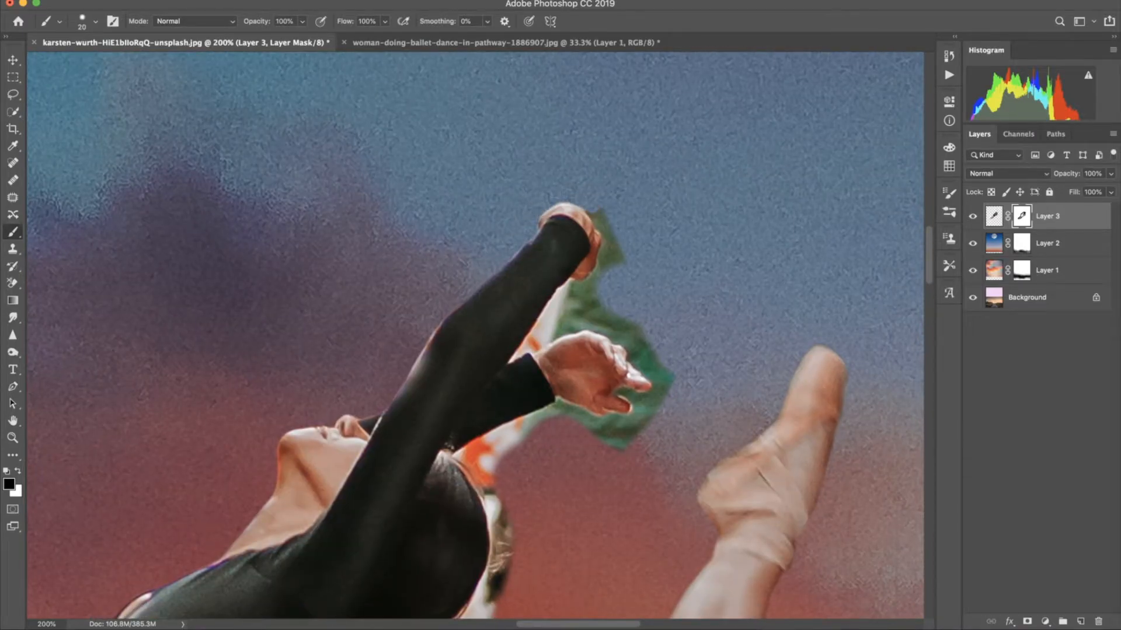
Mask out the green awning remnants around and between the dancer's hands.
mouse_move(613, 237)
left_mouse_down()
mouse_move(599, 271)
mouse_move(557, 304)
mouse_move(541, 345)
mouse_move(534, 329)
mouse_move(546, 304)
mouse_move(601, 305)
mouse_move(666, 373)
mouse_move(659, 403)
left_mouse_up()
key("bracketleft")
key("bracketright")
key("bracketright")
key("bracketright")
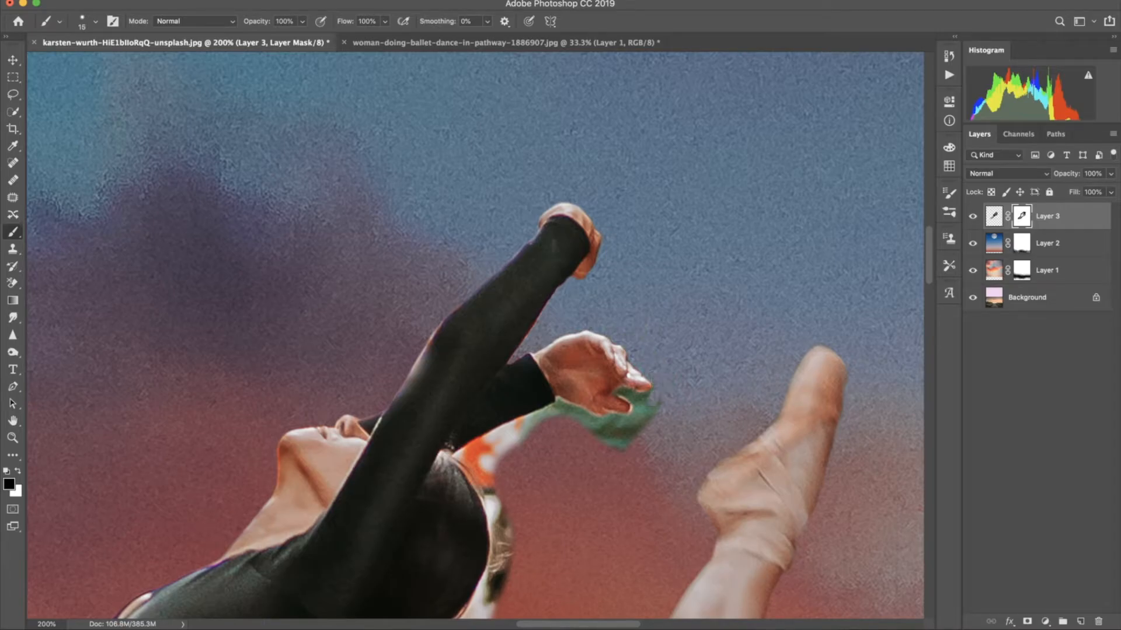
left_click_drag(576, 414, 631, 432)
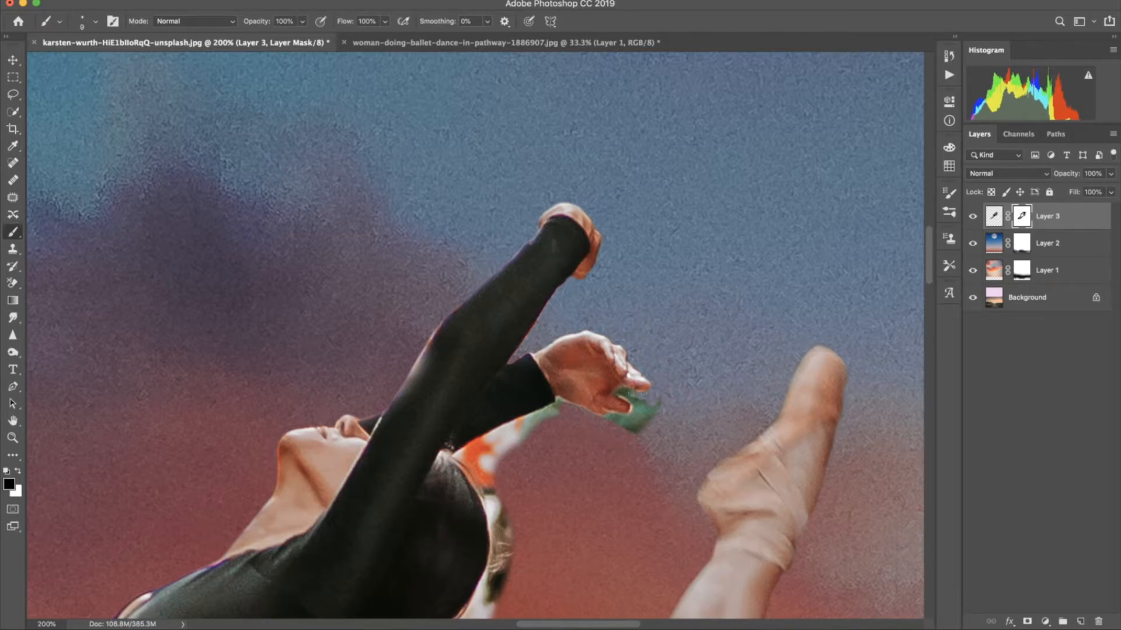
left_click_drag(654, 429, 614, 393)
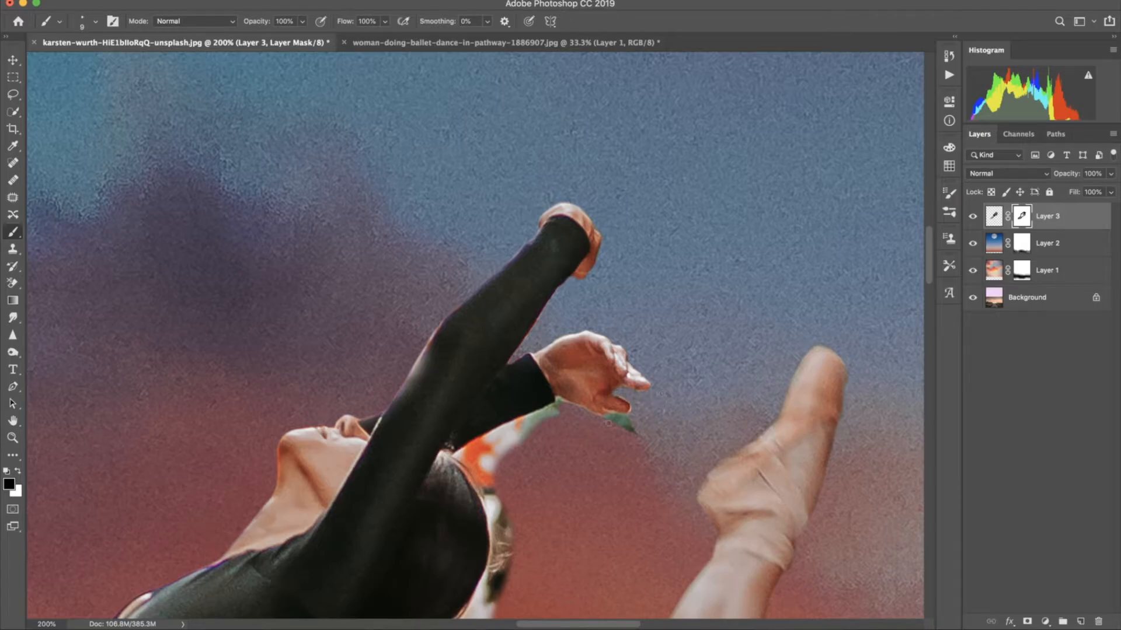
Mask out the background between the dancer's forearm and head and along the back of her hair.
key("bracketright")
mouse_move(490, 443)
left_mouse_down()
mouse_move(460, 459)
mouse_move(510, 540)
mouse_move(491, 455)
mouse_move(463, 455)
left_mouse_up()
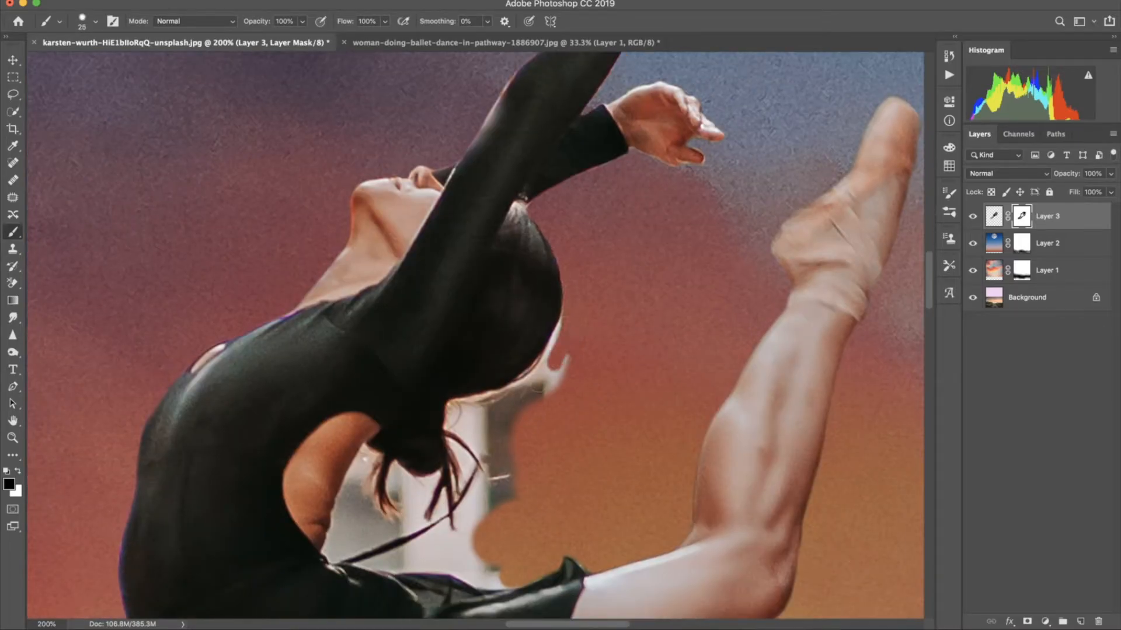
mouse_move(447, 409)
left_mouse_down()
mouse_move(513, 403)
mouse_move(555, 327)
left_mouse_up()
mouse_move(462, 428)
left_mouse_down()
mouse_move(456, 403)
mouse_move(527, 392)
left_mouse_up()
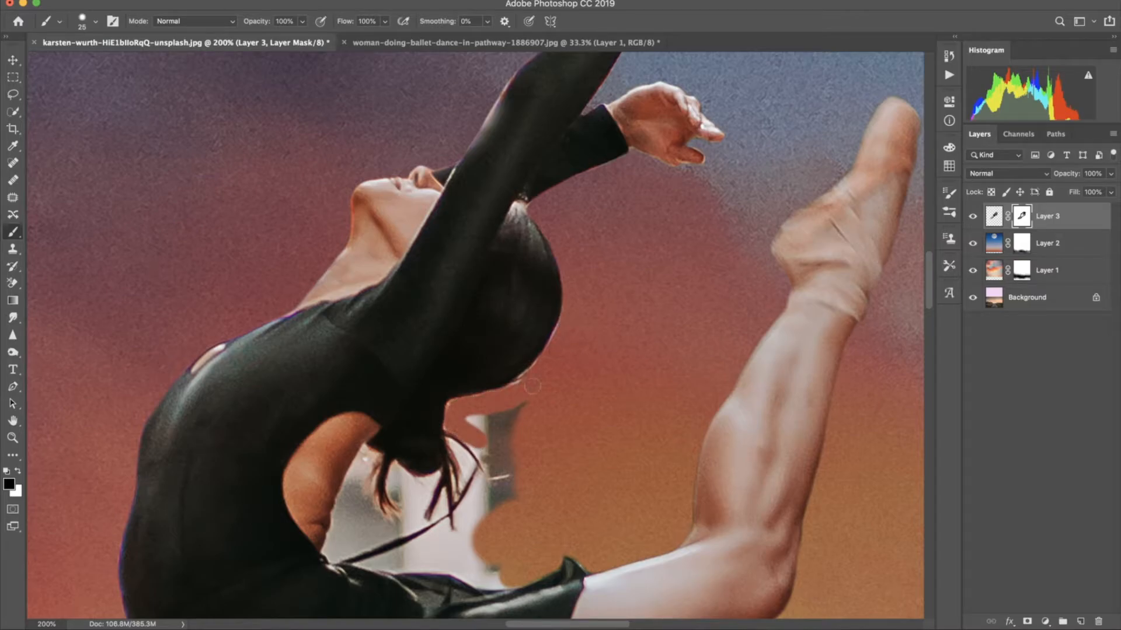
Mask out the loose hair strands and the background in the gap between the dancer's head, arm and waist.
key("bracketleft")
mouse_move(472, 445)
left_mouse_down()
mouse_move(493, 482)
mouse_move(507, 418)
mouse_move(470, 425)
mouse_move(464, 494)
mouse_move(493, 508)
left_mouse_up()
key("bracketleft")
key("bracketleft")
left_click_drag(457, 445, 478, 480)
key("bracketright")
key("bracketright")
mouse_move(345, 507)
left_mouse_down()
mouse_move(350, 471)
mouse_move(433, 474)
mouse_move(368, 459)
mouse_move(461, 531)
mouse_move(332, 540)
mouse_move(328, 560)
mouse_move(493, 583)
mouse_move(391, 523)
mouse_move(345, 552)
mouse_move(443, 562)
left_mouse_up()
key("bracketleft")
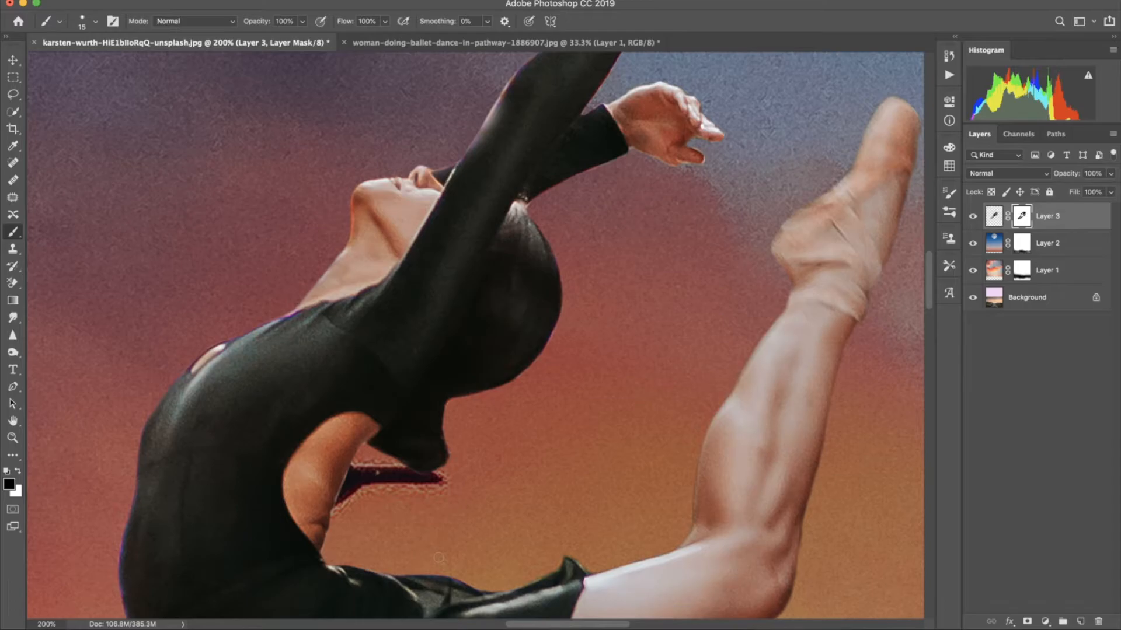
Turn the dancer's image into a black silhouette with Hue/Saturation at saturation -100 and lightness -100.
key("super+0")
left_click(992, 217)
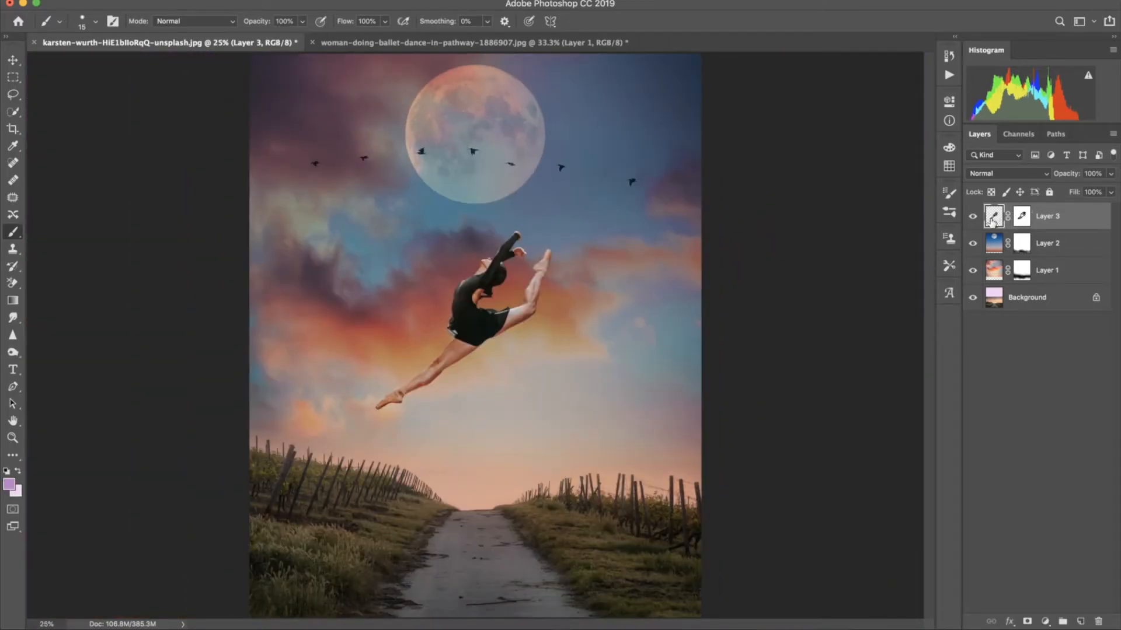
left_click(175, 1)
mouse_move(179, 23)
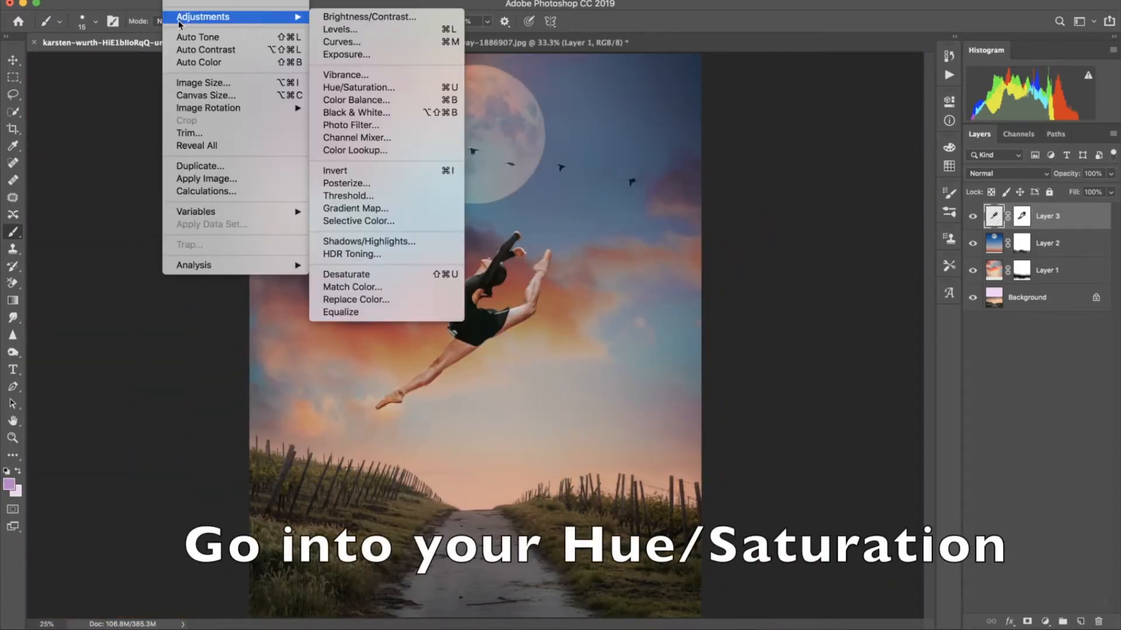
left_click(367, 88)
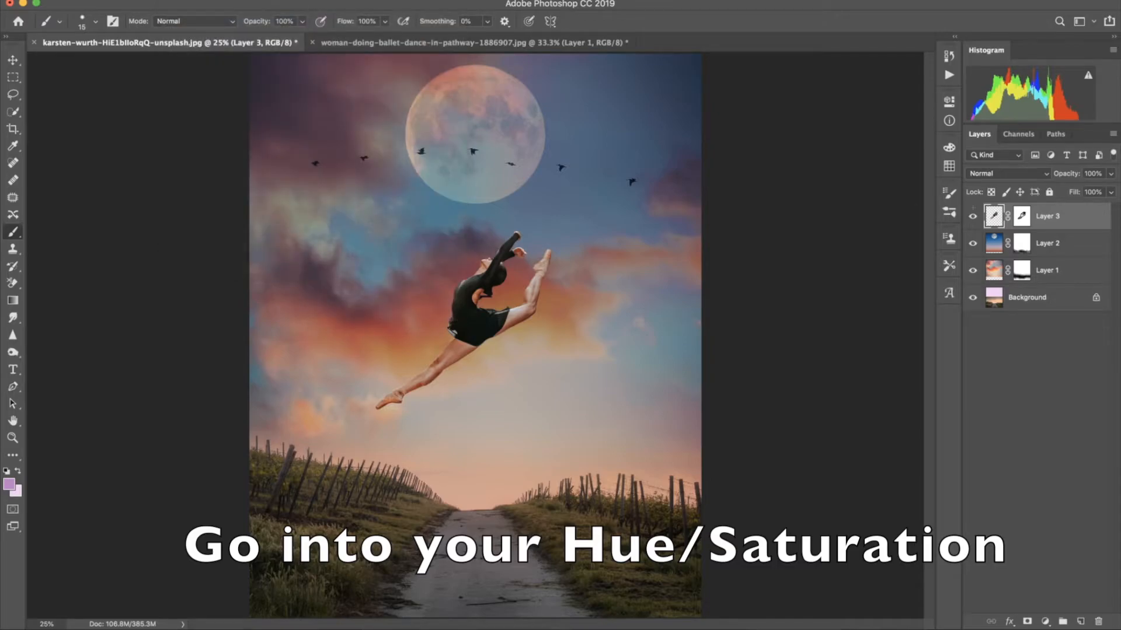
left_click_drag(703, 166, 621, 169)
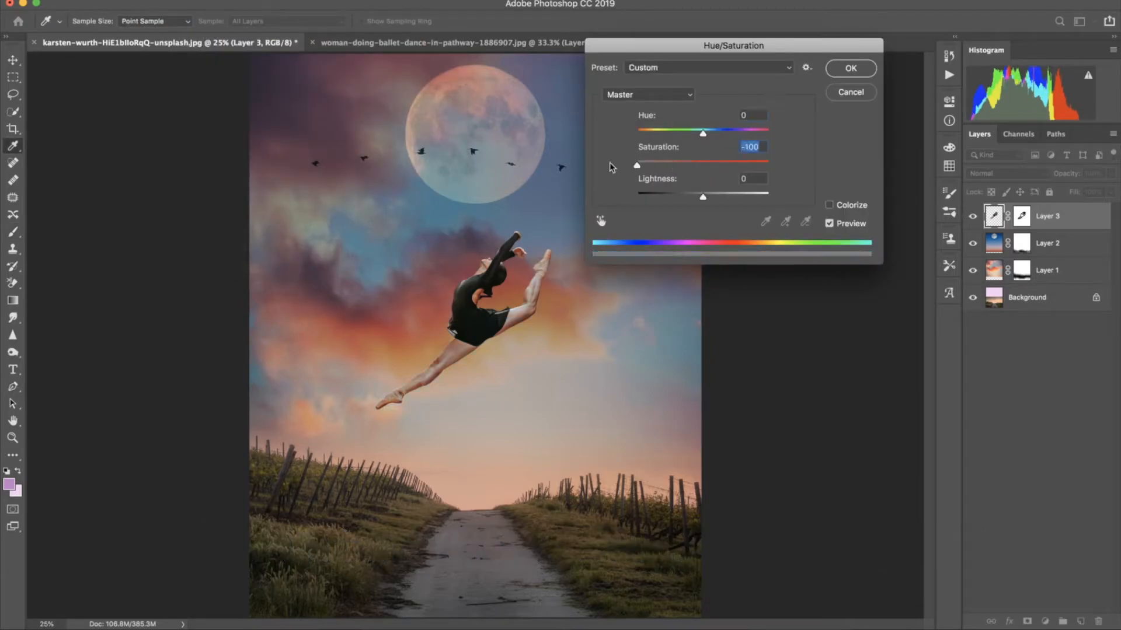
left_click_drag(703, 197, 633, 199)
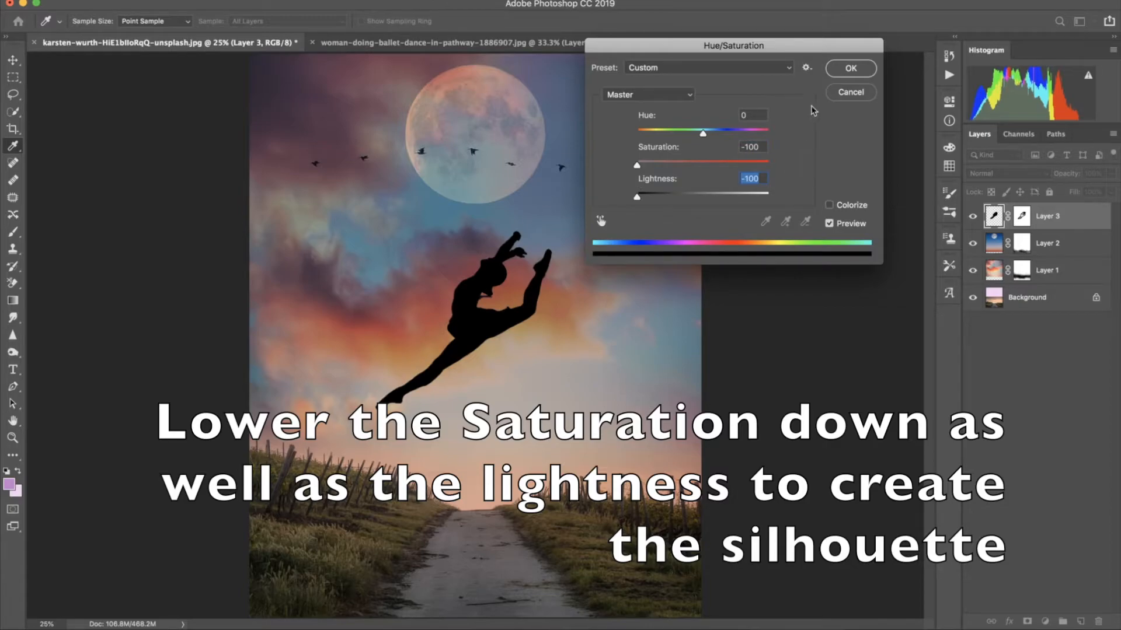
left_click(846, 67)
key("b")
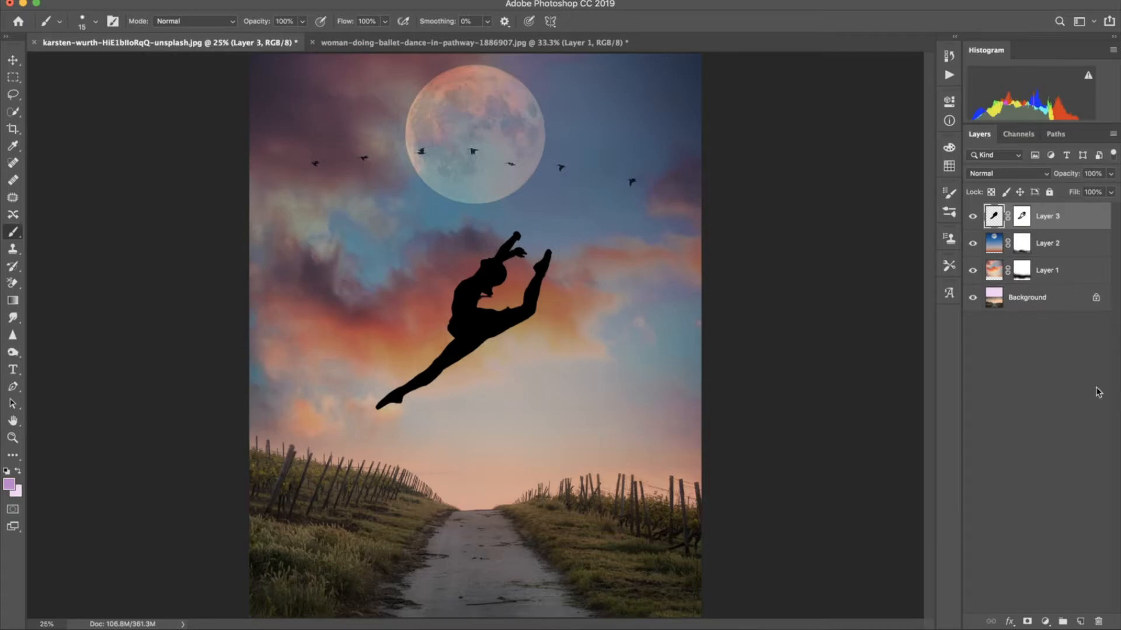
Create a blank layer above the moon layer and set the brush to 7% opacity and 0% hardness.
left_click(1067, 245)
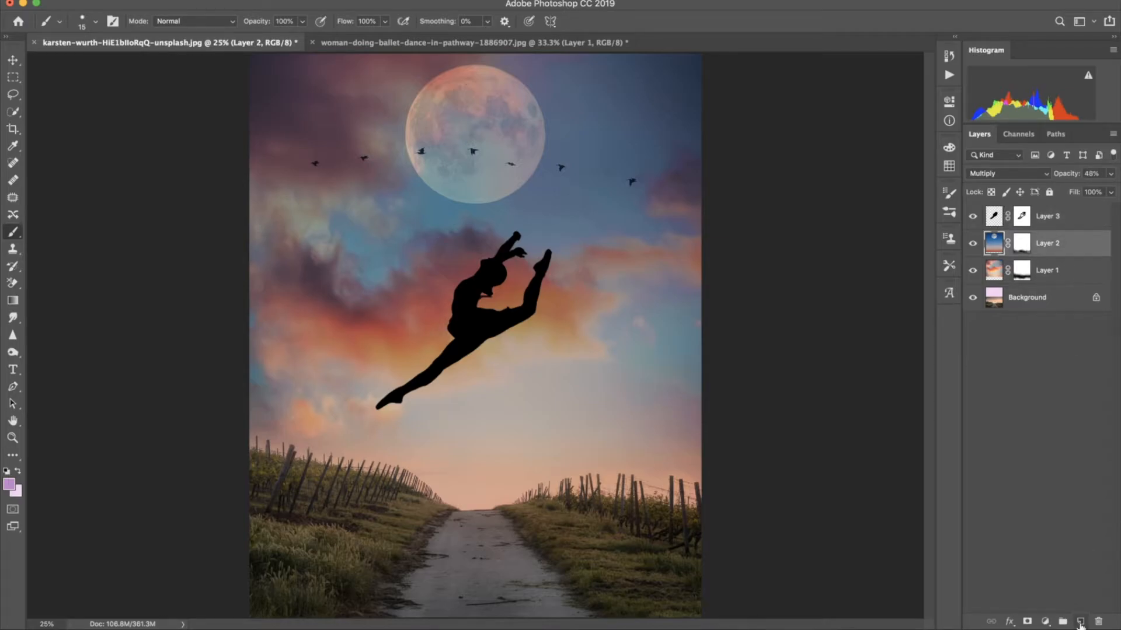
left_click(1081, 622)
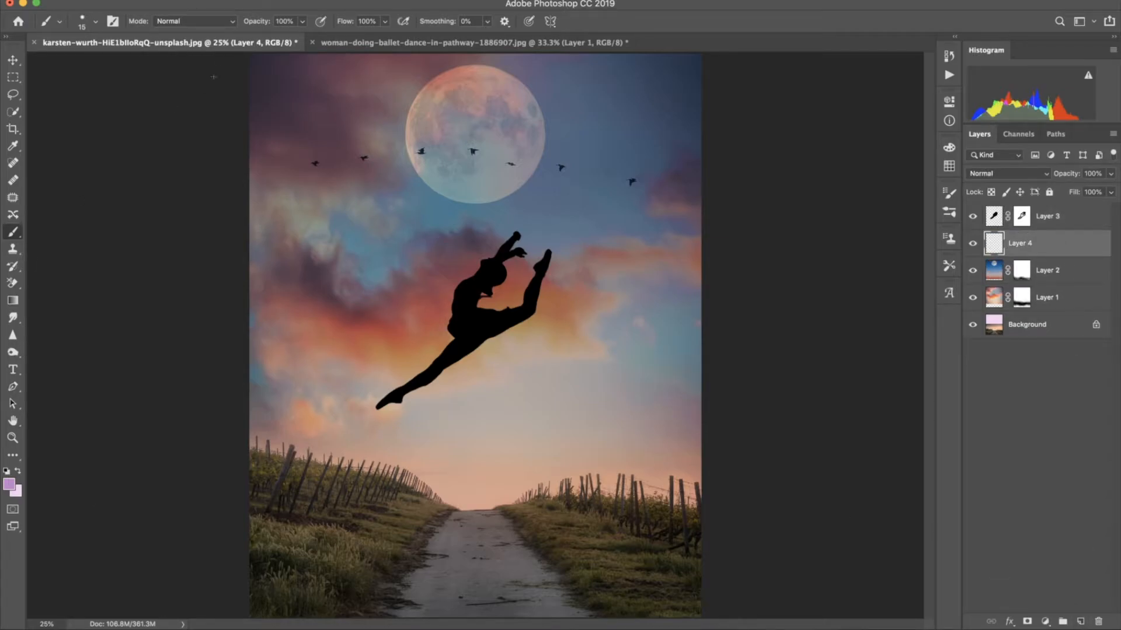
left_click_drag(256, 26, 196, 33)
left_click(96, 22)
left_click_drag(86, 92, 58, 92)
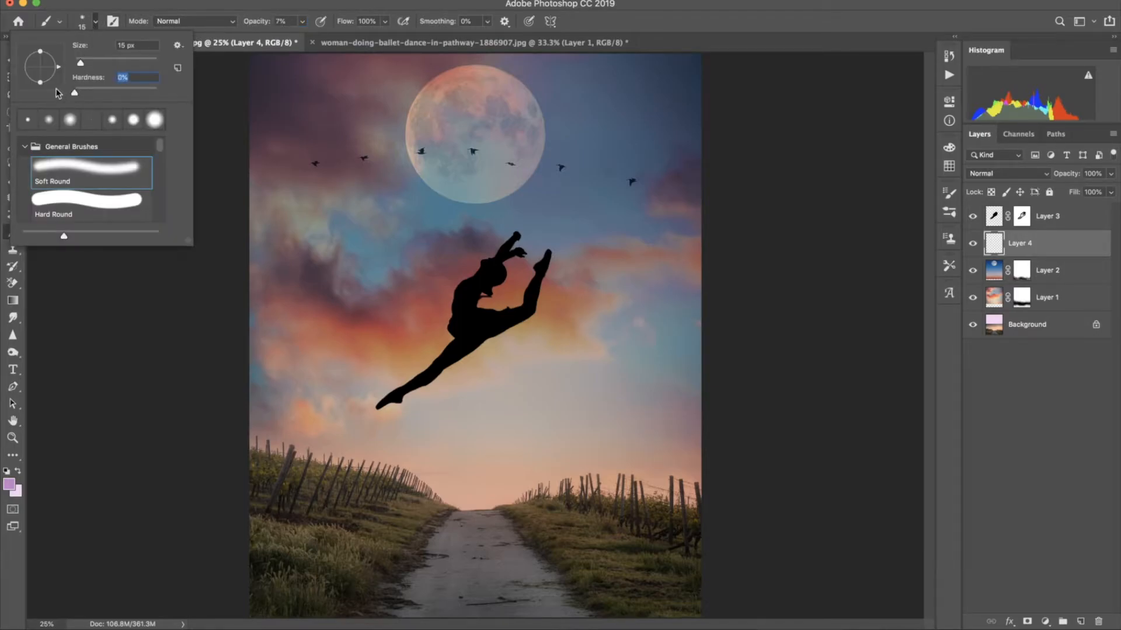
Paint pale pink f7d0f7 softly over the sky on the blank layer with an 800 px brush.
left_click(17, 472)
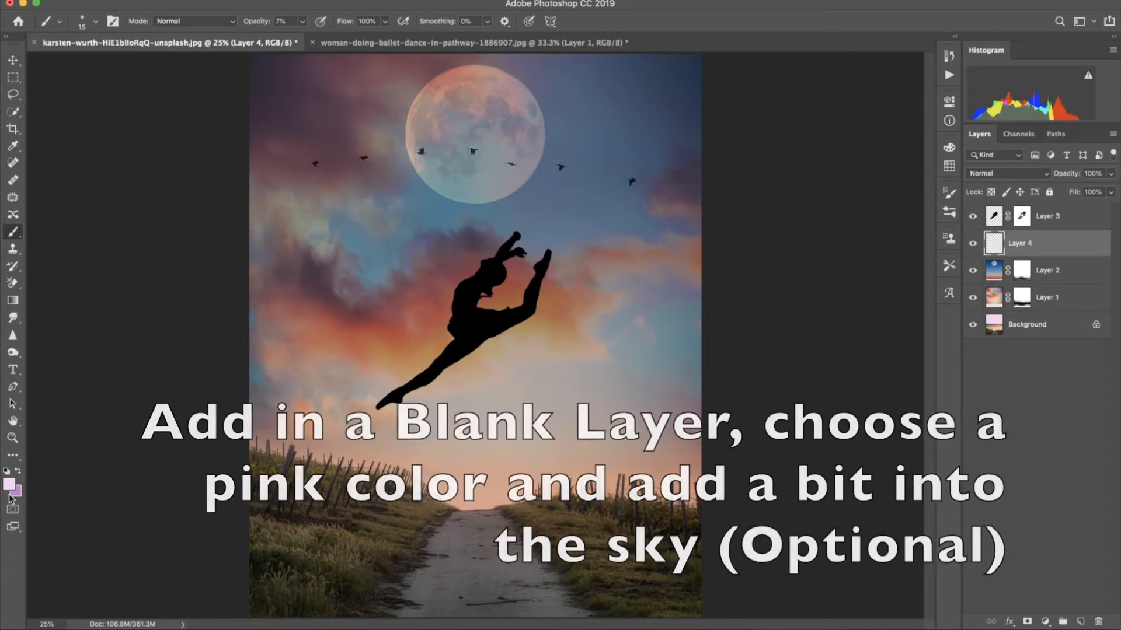
left_click(9, 485)
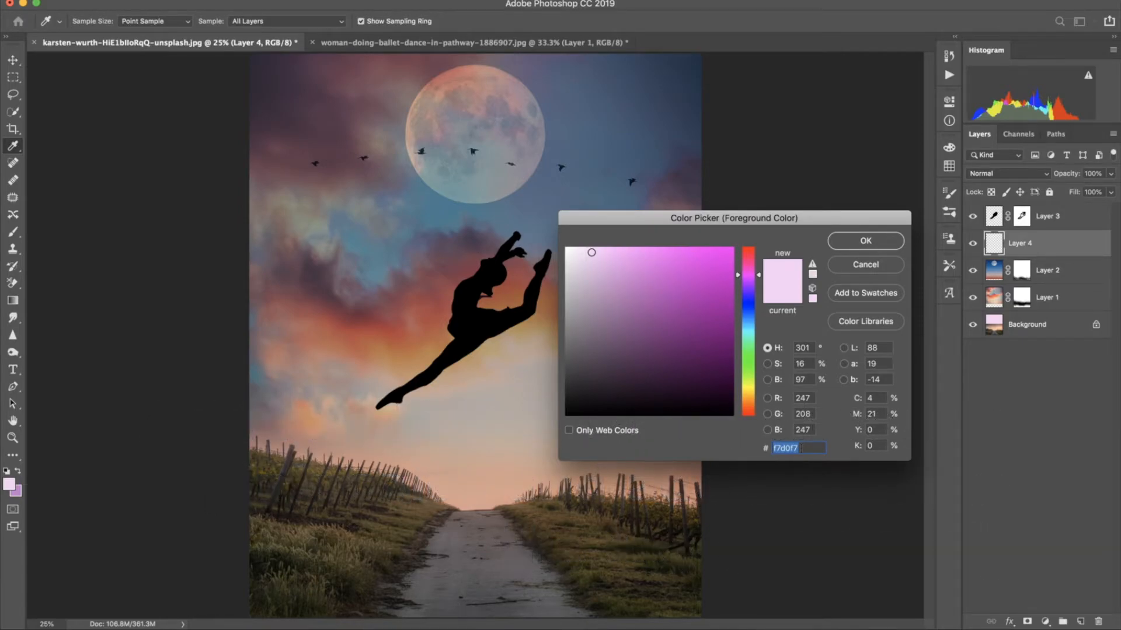
key("Return")
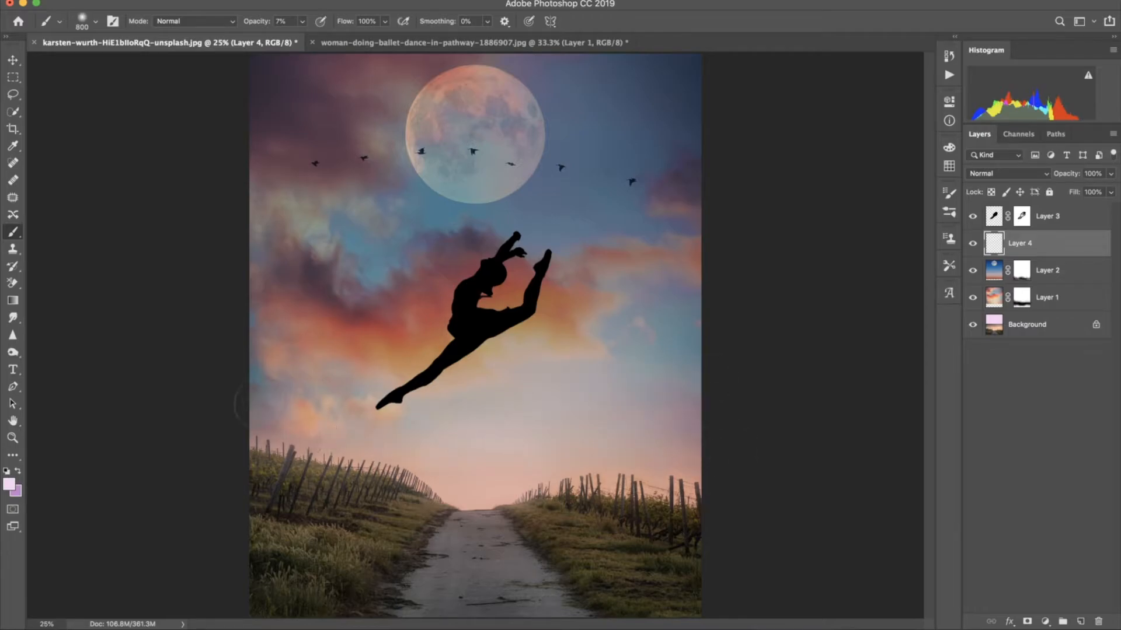
mouse_move(244, 335)
left_mouse_down()
mouse_move(295, 281)
mouse_move(233, 140)
mouse_move(327, 117)
left_mouse_up()
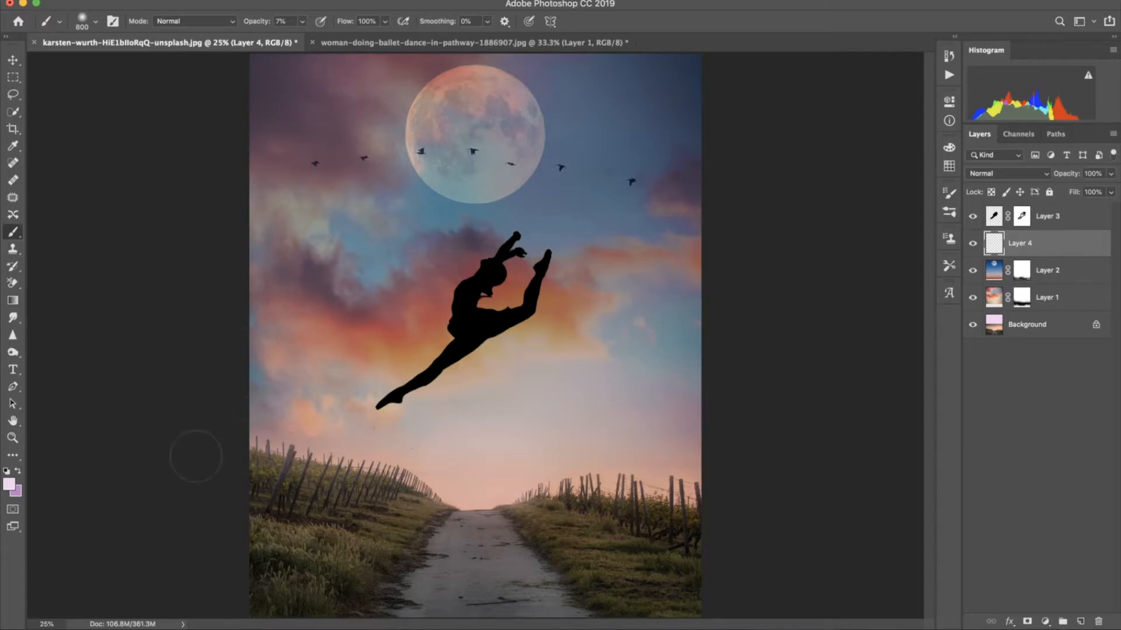
Add a layer mask to the pink paint layer, swap the brush colours and reduce the brush to 60 px.
left_click(17, 473)
left_click(1027, 622)
key("bracketleft")
key("bracketleft")
key("bracketleft")
key("bracketleft")
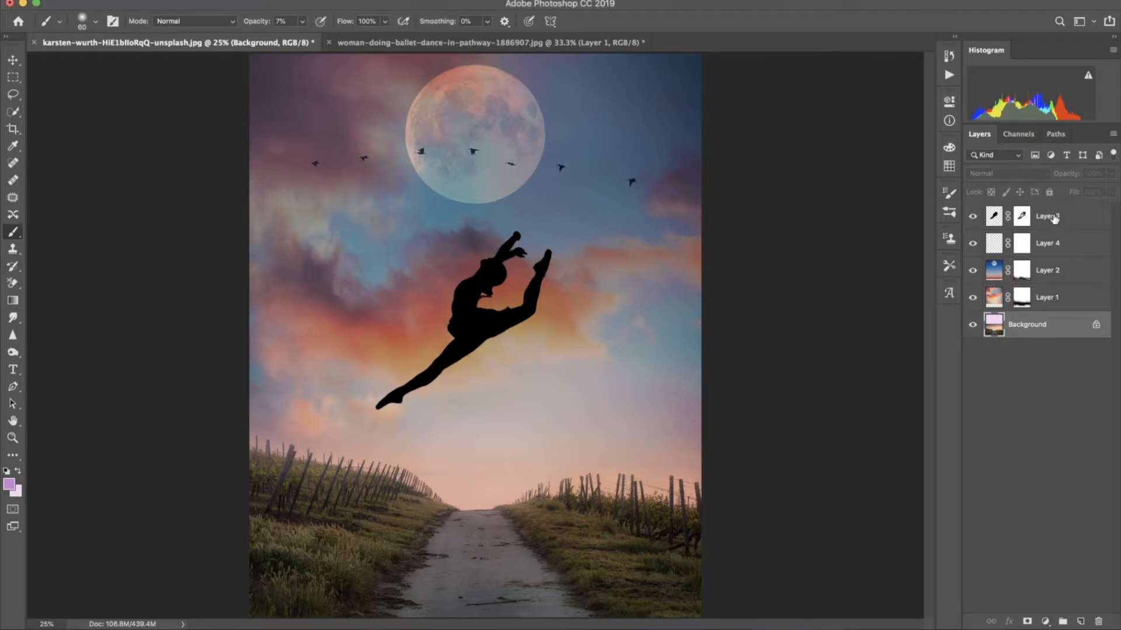
Add a gradient fill layer above the dancer and set its gradient's starting colour stop to black.
left_click(1056, 217)
left_click(1045, 623)
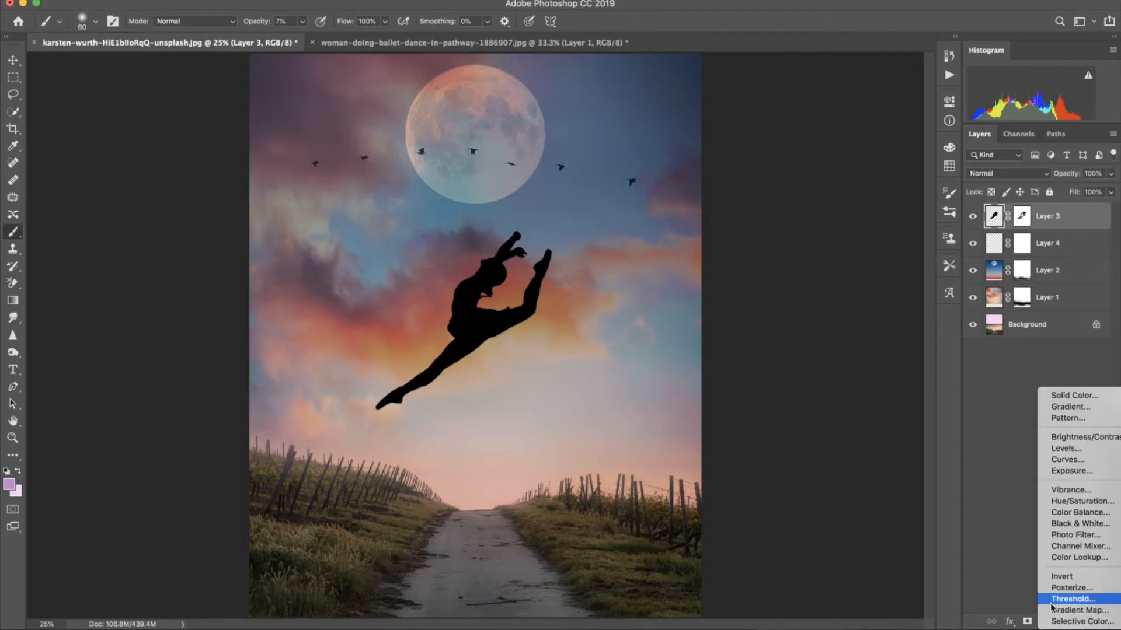
left_click(1051, 407)
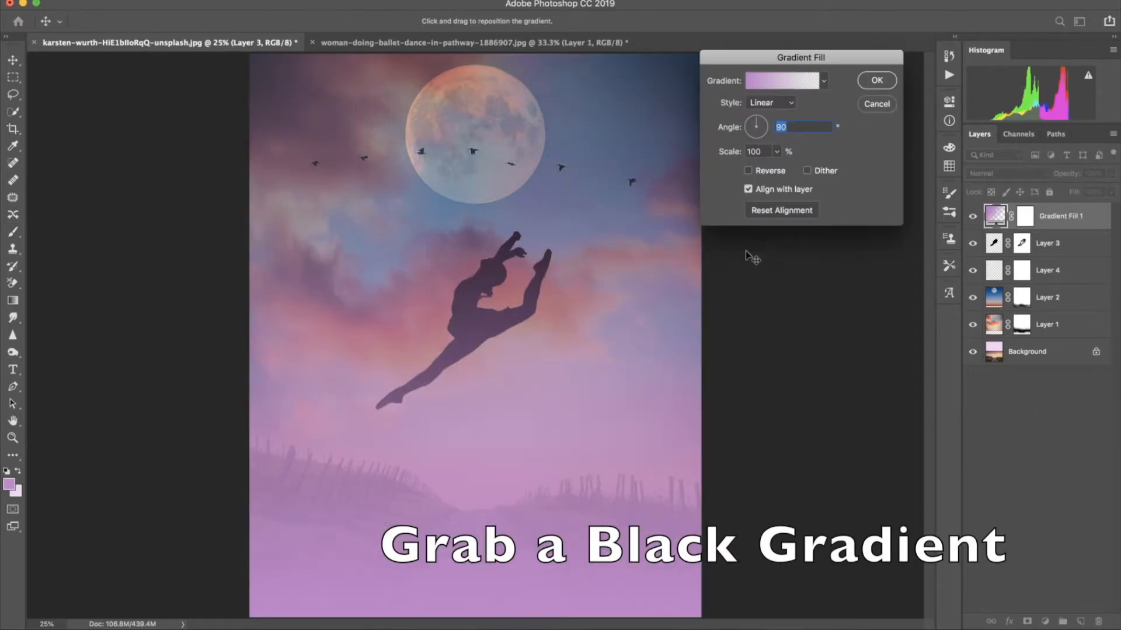
left_click(751, 83)
left_click(775, 358)
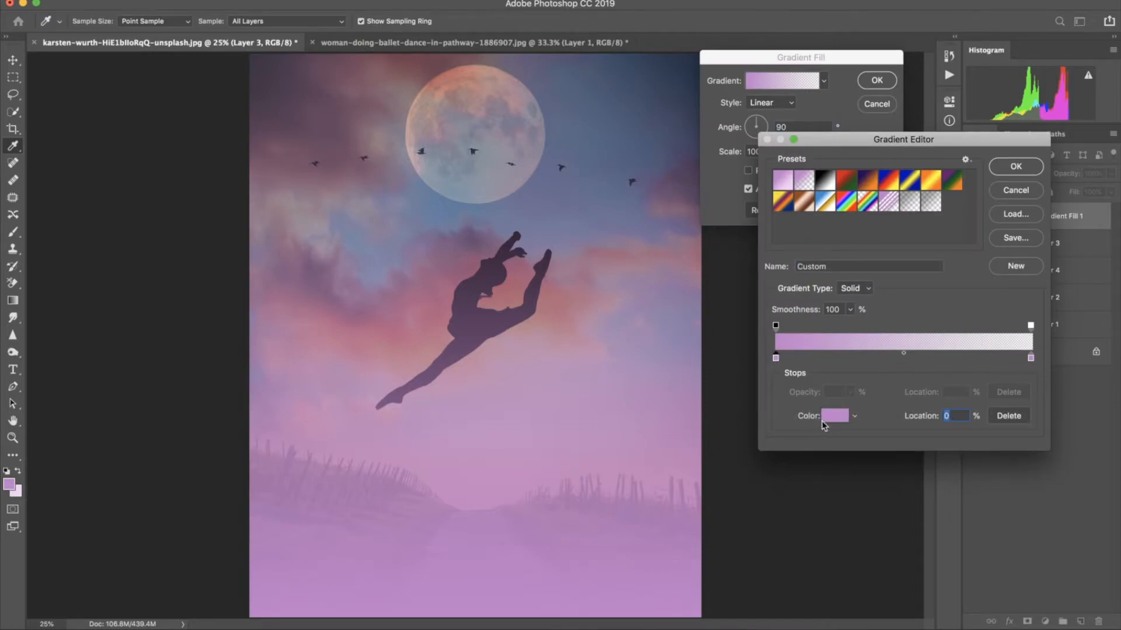
left_click(827, 418)
left_click(566, 414)
left_click(865, 244)
Set the gradient's end colour stop to black and accept the edited gradient.
left_click(1030, 358)
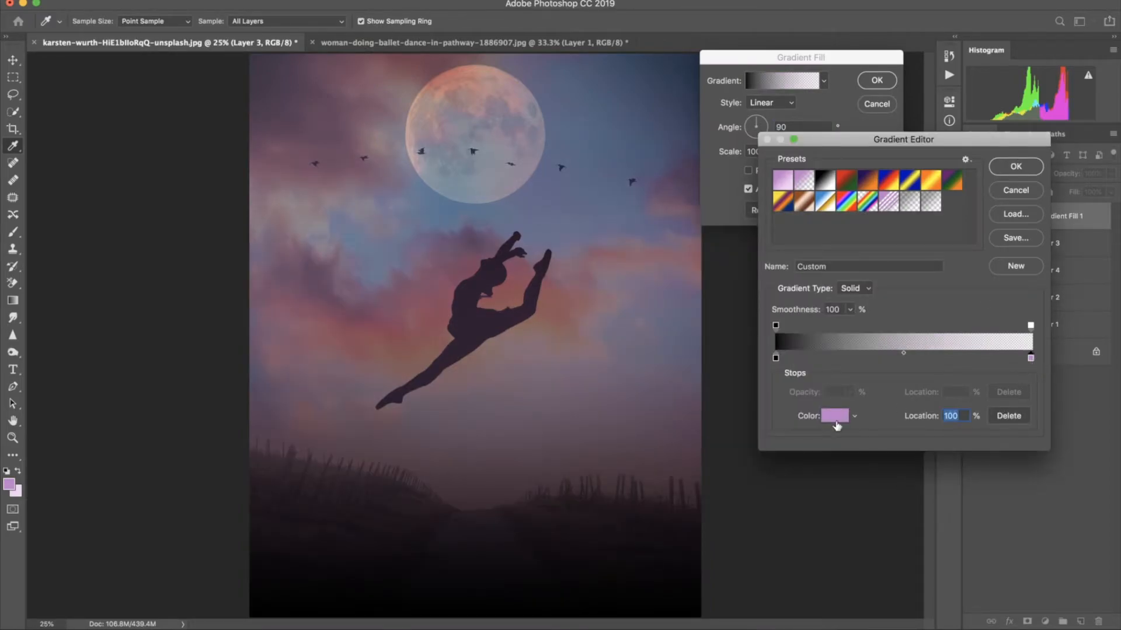
left_click(835, 415)
left_click(566, 413)
left_click(1027, 174)
Make the gradient fill radial and reversed with an angle of 52.15°, and accept it.
left_click(770, 103)
left_click(761, 113)
left_click(749, 171)
left_click(763, 119)
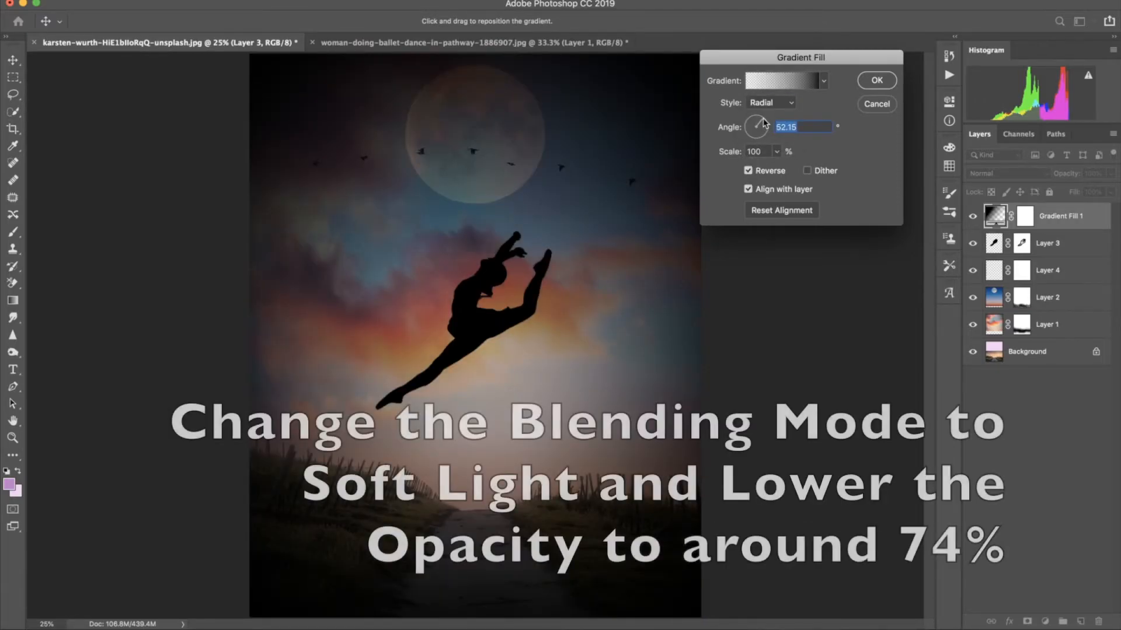
left_click(871, 86)
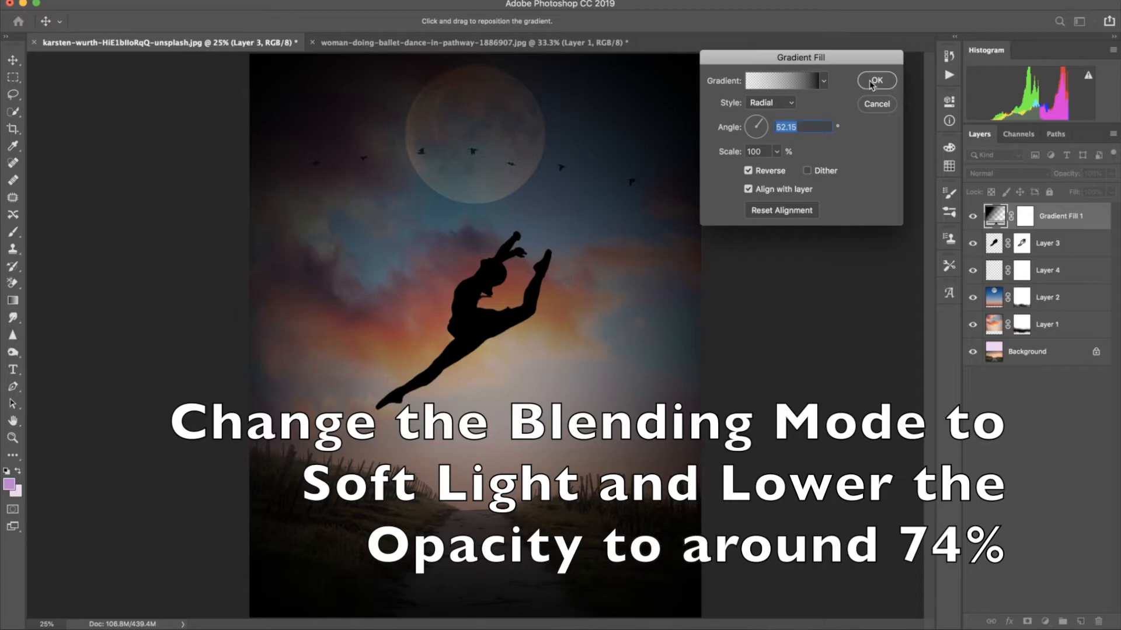
Set the black gradient fill layer's blending mode to Soft Light and its opacity to 73%.
left_click(986, 174)
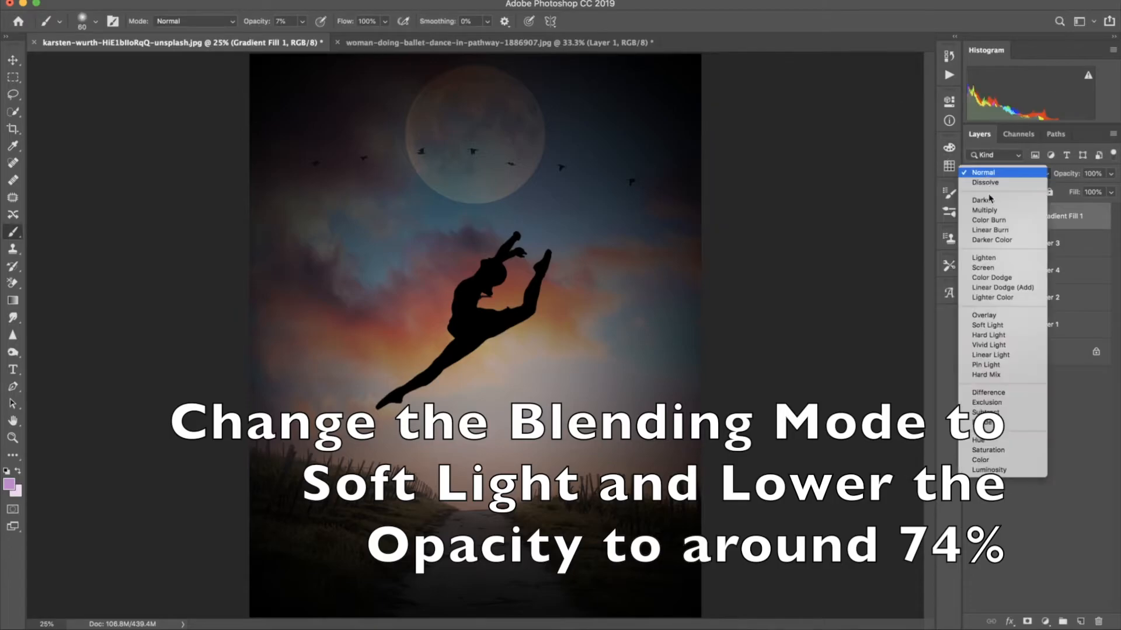
left_click(984, 326)
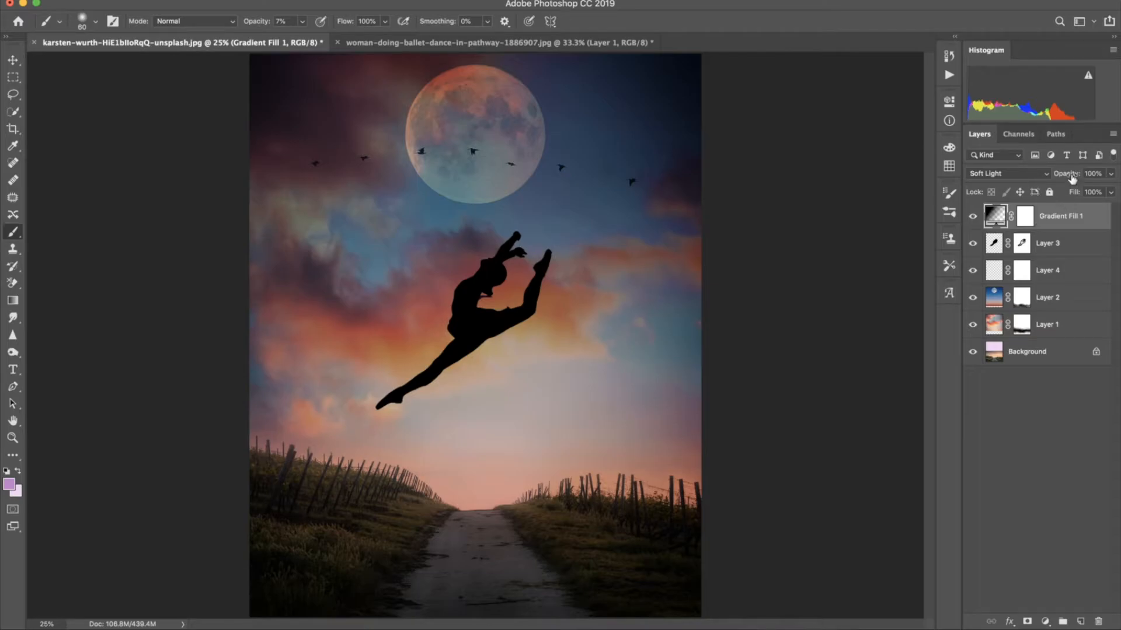
left_click_drag(1071, 178, 1045, 178)
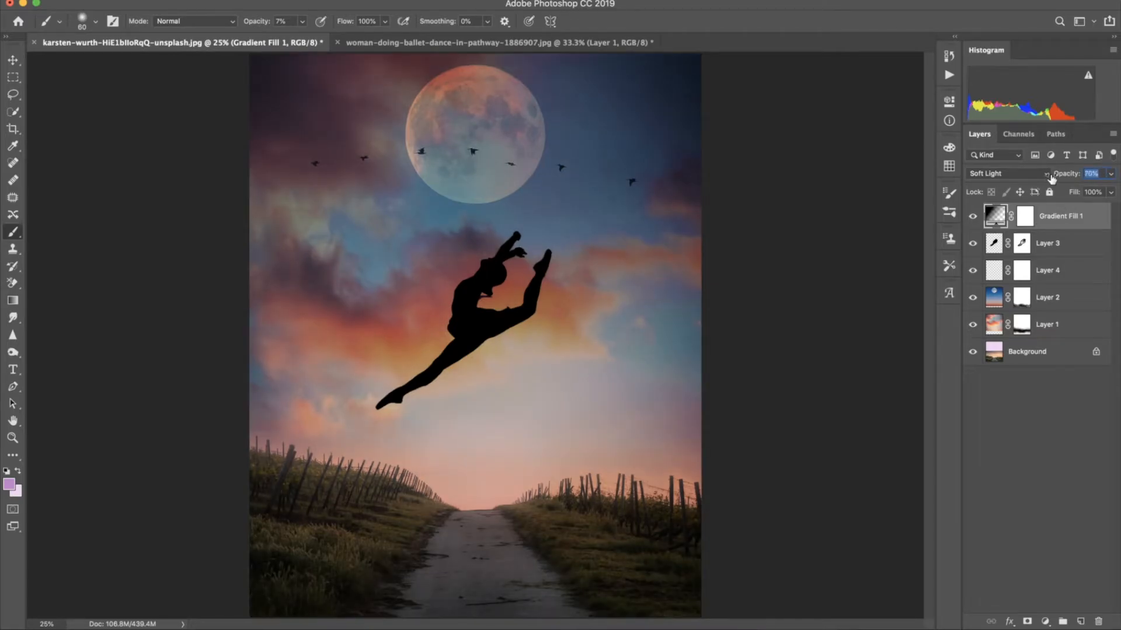
left_click_drag(1053, 178, 1052, 178)
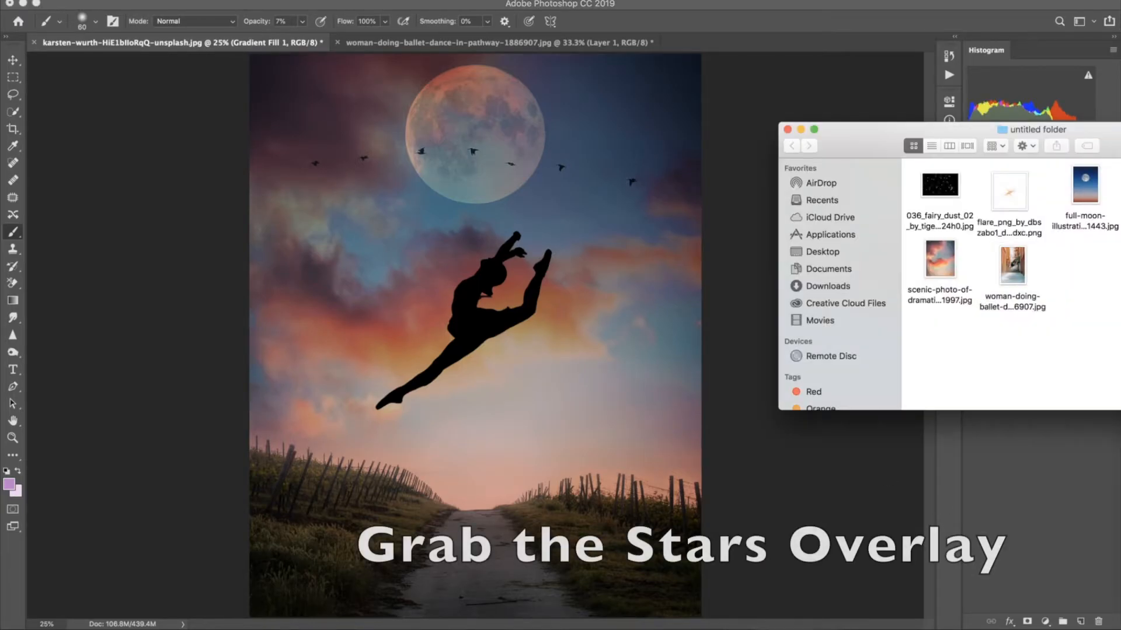
Bring the nature-sky-night-milky-way-127577.jpg stars image into the composite as a layer and align it to the canvas's upper-left corner.
left_click(1034, 332)
left_click_drag(1033, 331, 755, 629)
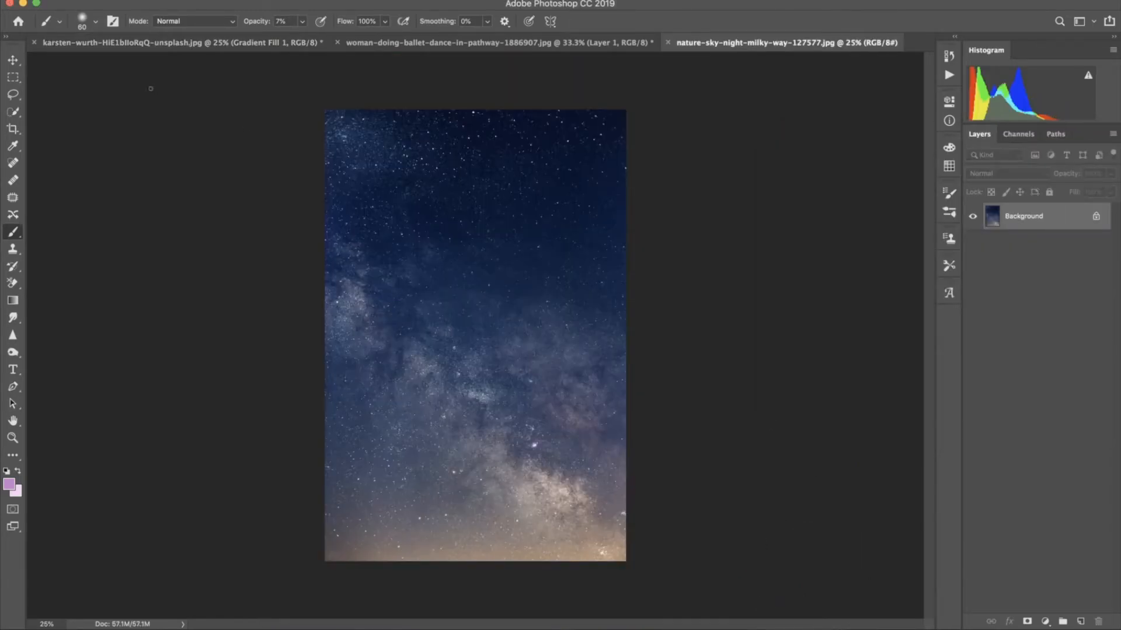
left_click(15, 60)
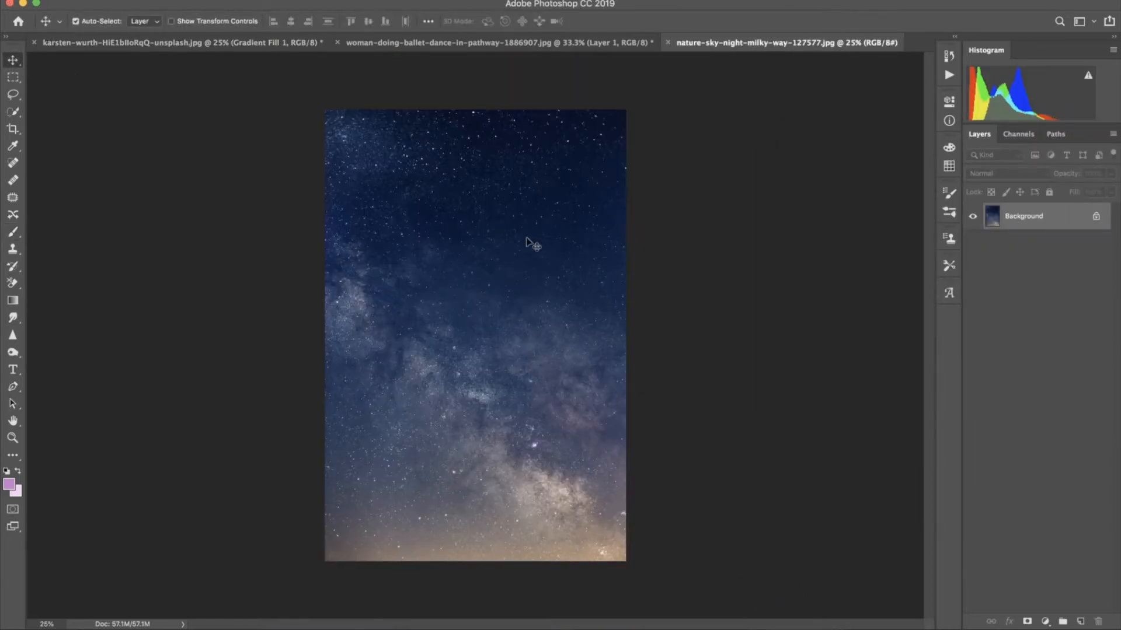
left_click_drag(235, 47, 444, 304)
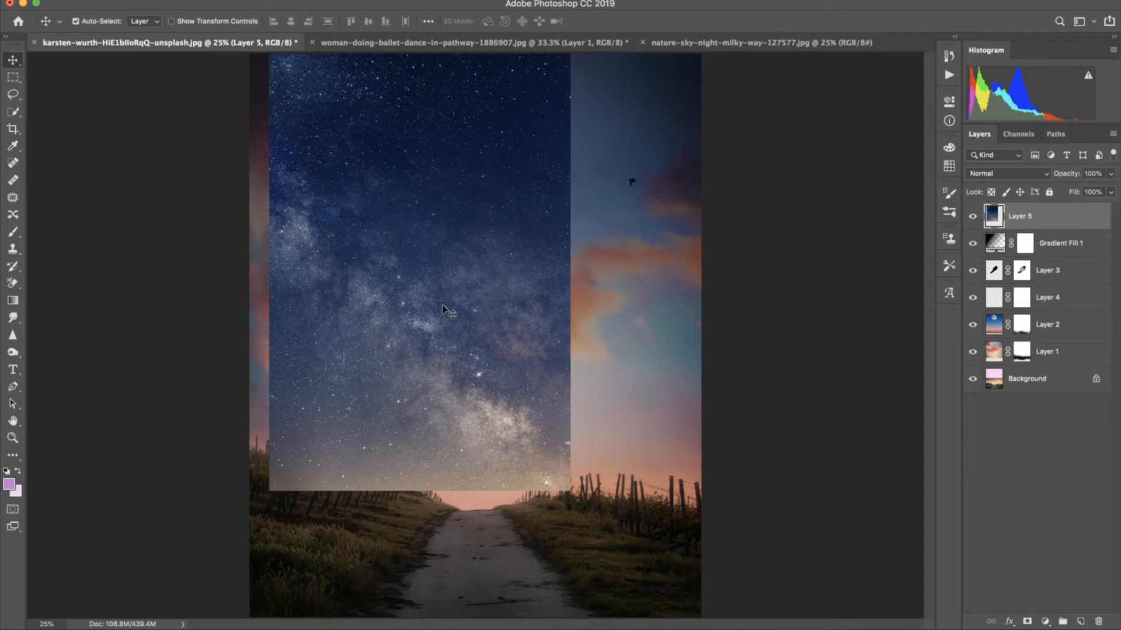
key("super+minus")
mouse_move(398, 236)
left_mouse_down()
mouse_move(379, 246)
mouse_move(372, 282)
mouse_move(382, 245)
left_mouse_up()
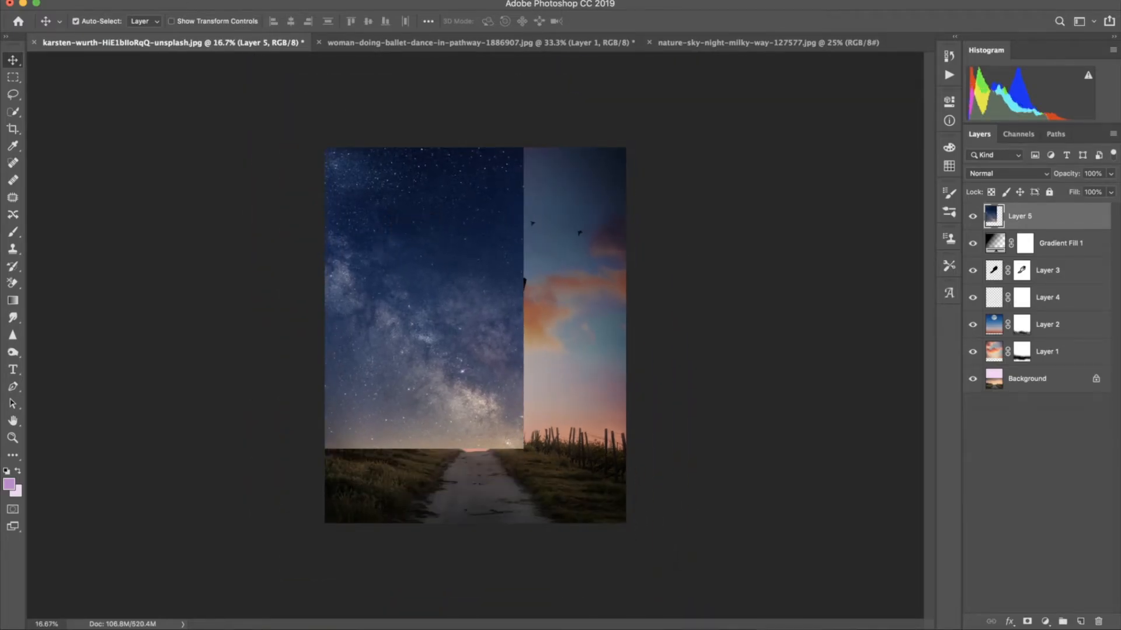
Scale the stars layer up with Free Transform to cover the whole canvas and set its blending mode to Screen.
left_click(153, 2)
left_click(180, 274)
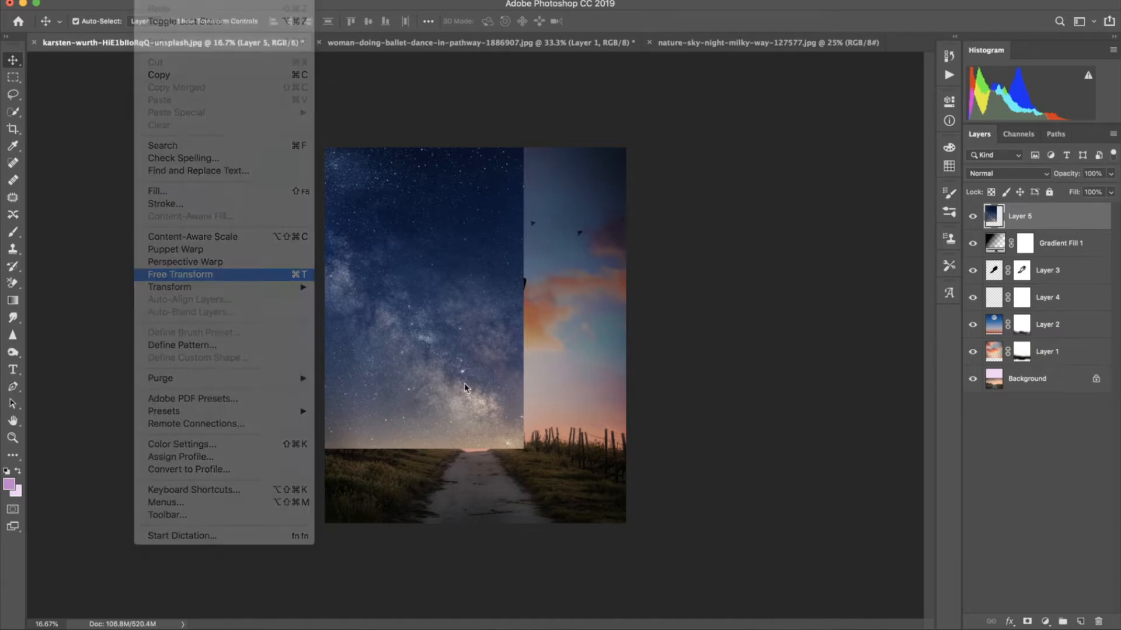
left_click_drag(524, 451, 680, 581)
left_click_drag(492, 266, 489, 256)
left_click(645, 24)
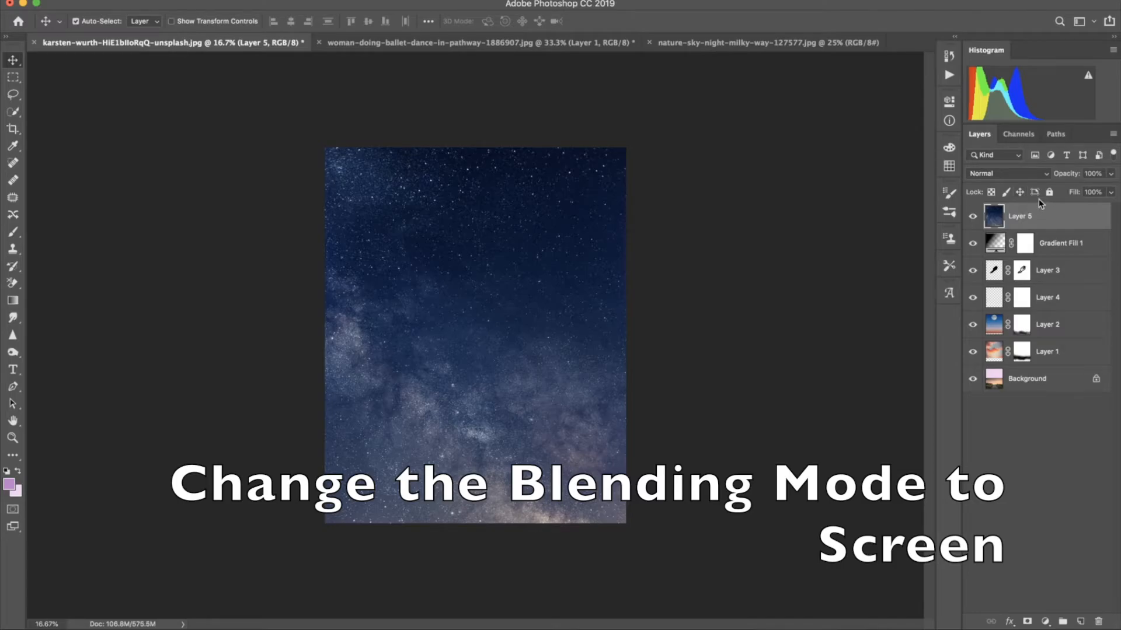
left_click(1004, 175)
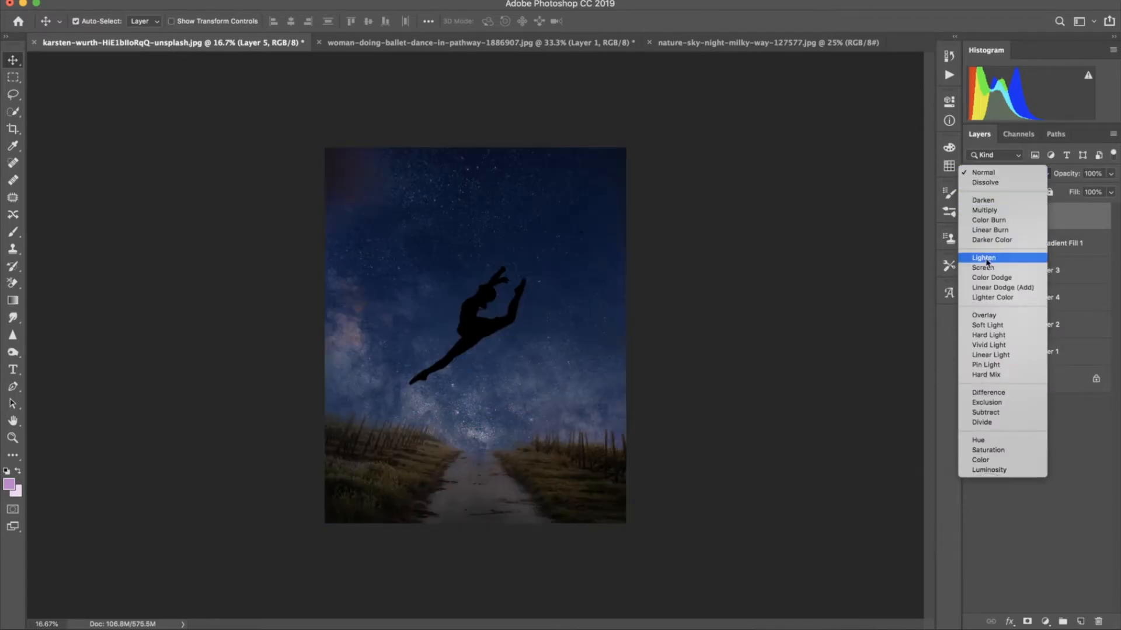
left_click(985, 266)
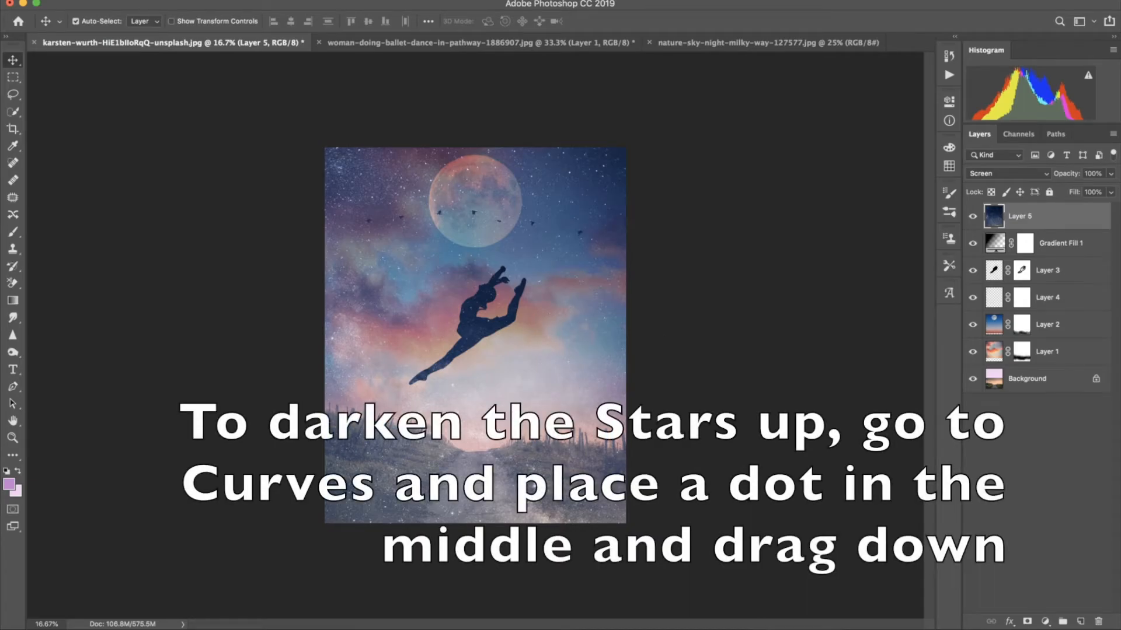
Darken the stars layer with Curves by pulling the midtones down to about input 147, output 78.
left_click(175, 1)
mouse_move(248, 17)
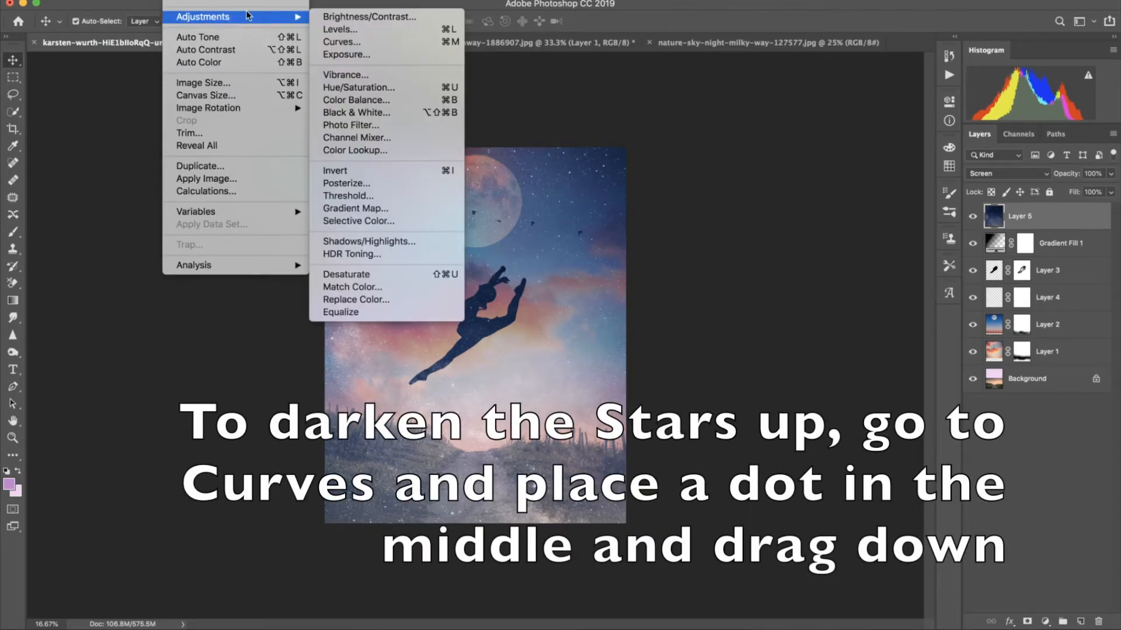
left_click(358, 43)
left_click(692, 186)
left_click_drag(692, 186, 707, 218)
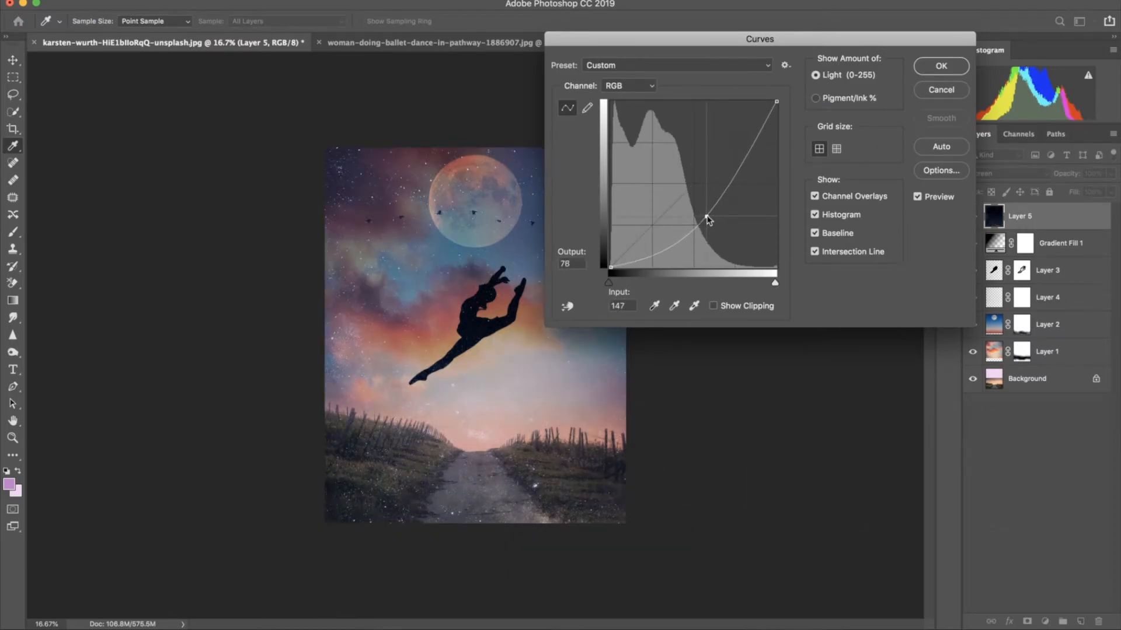
left_click(941, 66)
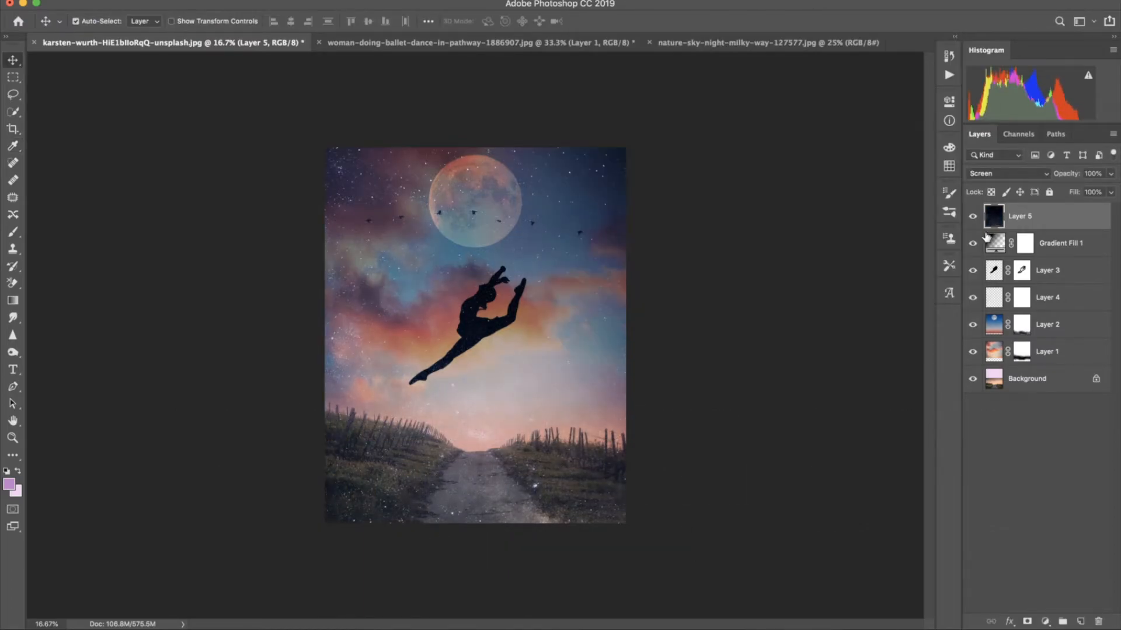
Move the stars layer below the dancer and pink paint layers and add a layer mask to it.
left_click_drag(1058, 223, 1061, 304)
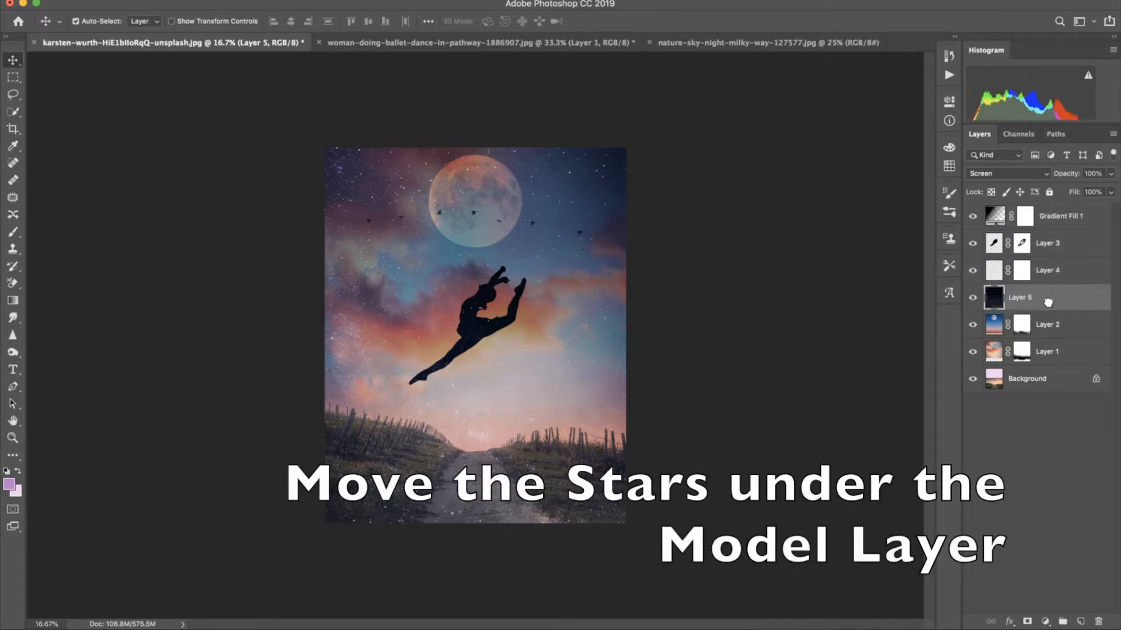
left_click(1027, 622)
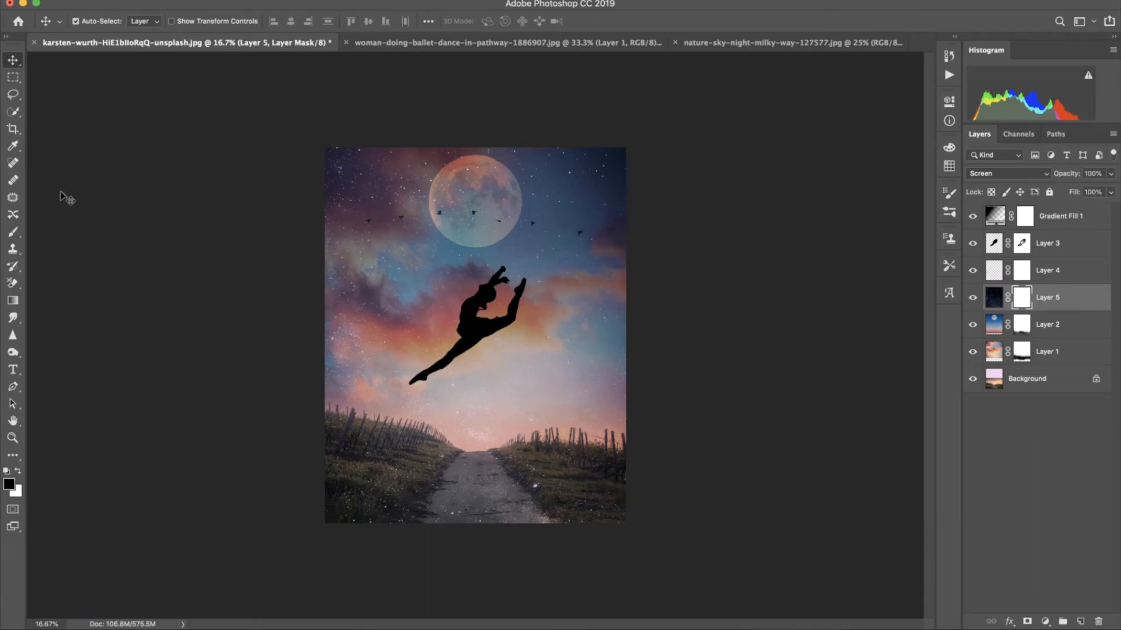
Mask the stars off the path and vineyard with a large black brush at 79% opacity, reduced to 300 px for the hill edges.
left_click(12, 232)
type("9")
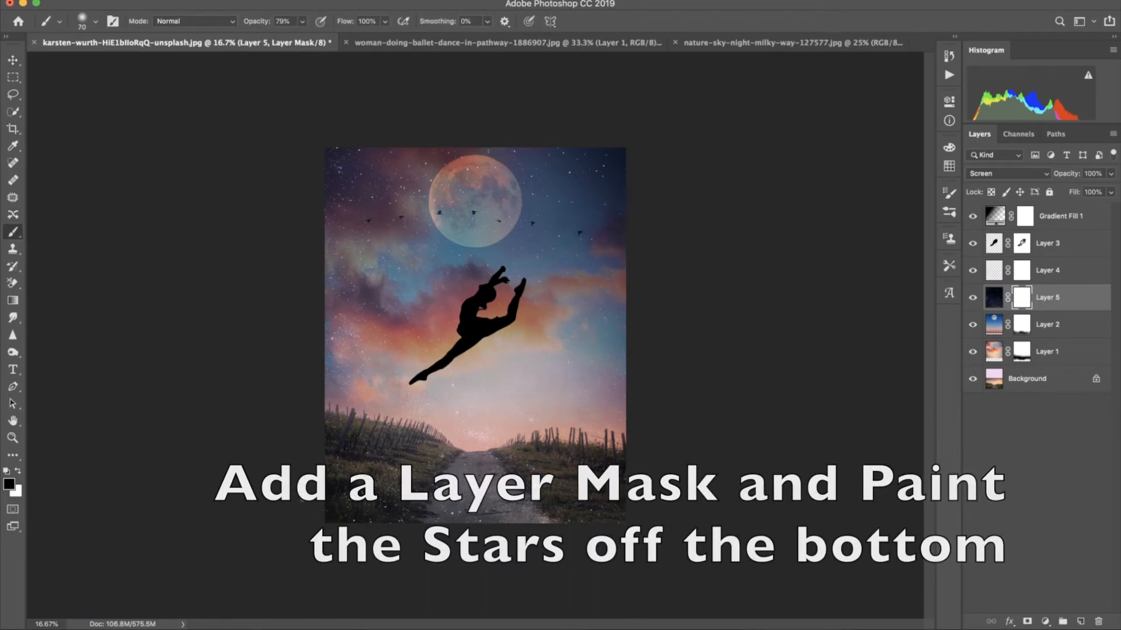
key("bracketright")
key("bracketright")
key("bracketright")
key("bracketright")
key("bracketright")
key("bracketright")
key("bracketright")
key("bracketright")
key("bracketright")
key("bracketright")
key("bracketright")
key("bracketright")
key("bracketright")
key("bracketright")
key("bracketright")
key("bracketright")
key("bracketright")
key("bracketright")
mouse_move(343, 493)
left_mouse_down()
mouse_move(341, 515)
mouse_move(389, 527)
mouse_move(444, 487)
mouse_move(479, 536)
mouse_move(534, 484)
mouse_move(624, 508)
mouse_move(533, 472)
mouse_move(611, 471)
left_mouse_up()
key("bracketleft")
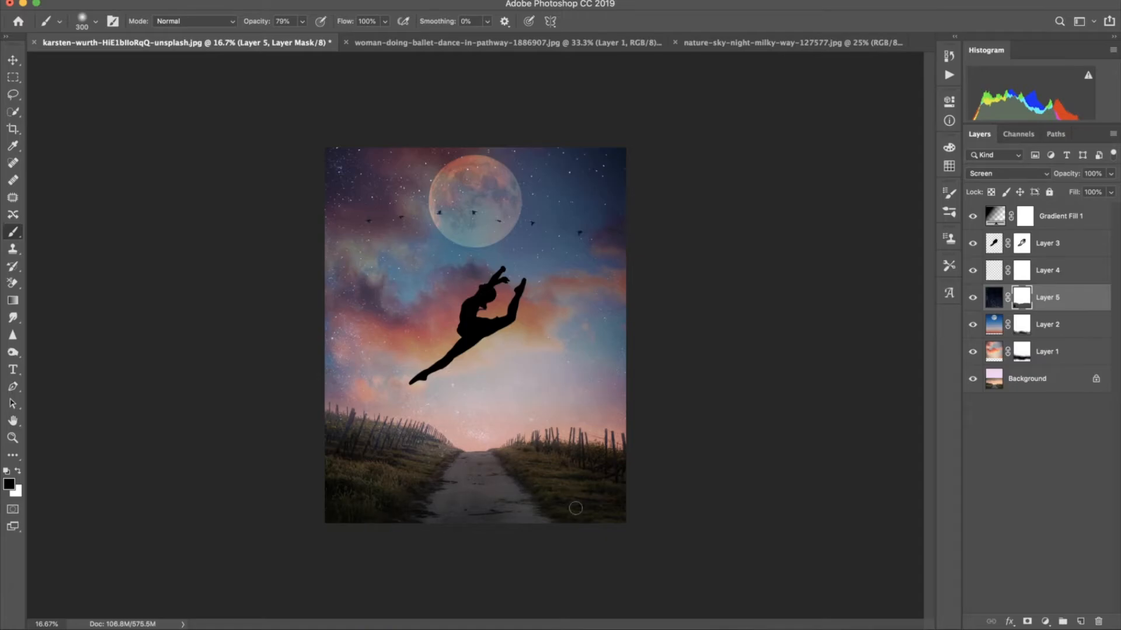
mouse_move(348, 434)
left_mouse_down()
mouse_move(331, 424)
mouse_move(420, 438)
mouse_move(454, 460)
left_mouse_up()
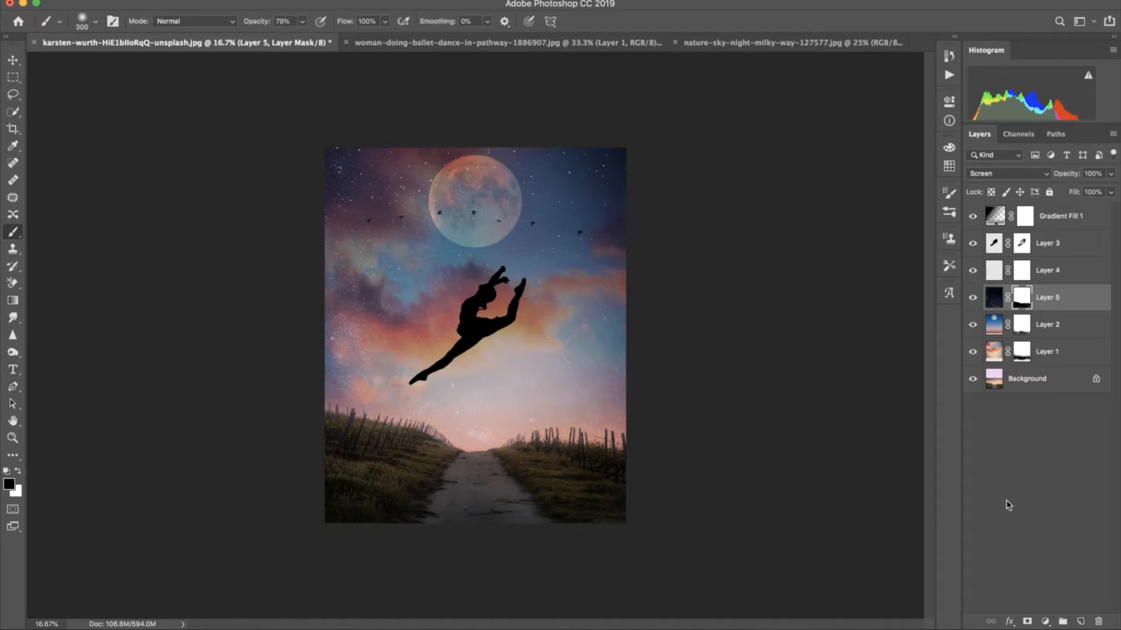
Make white the foreground colour and add a radial gradient fill layer in it above all other layers.
left_click(1067, 226)
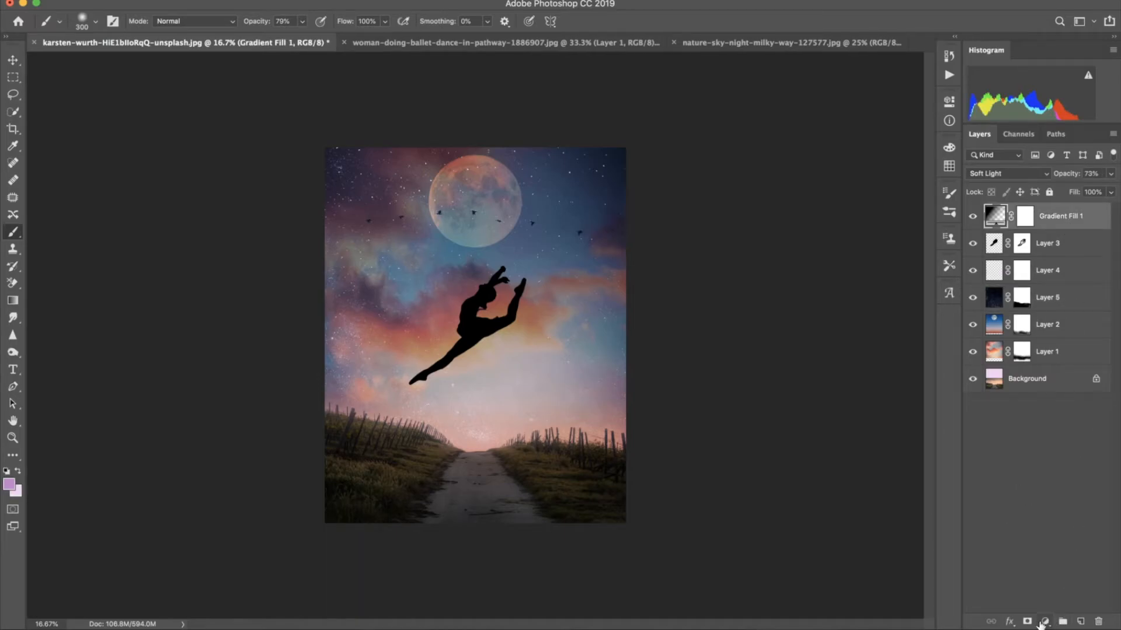
left_click(7, 471)
left_click(20, 470)
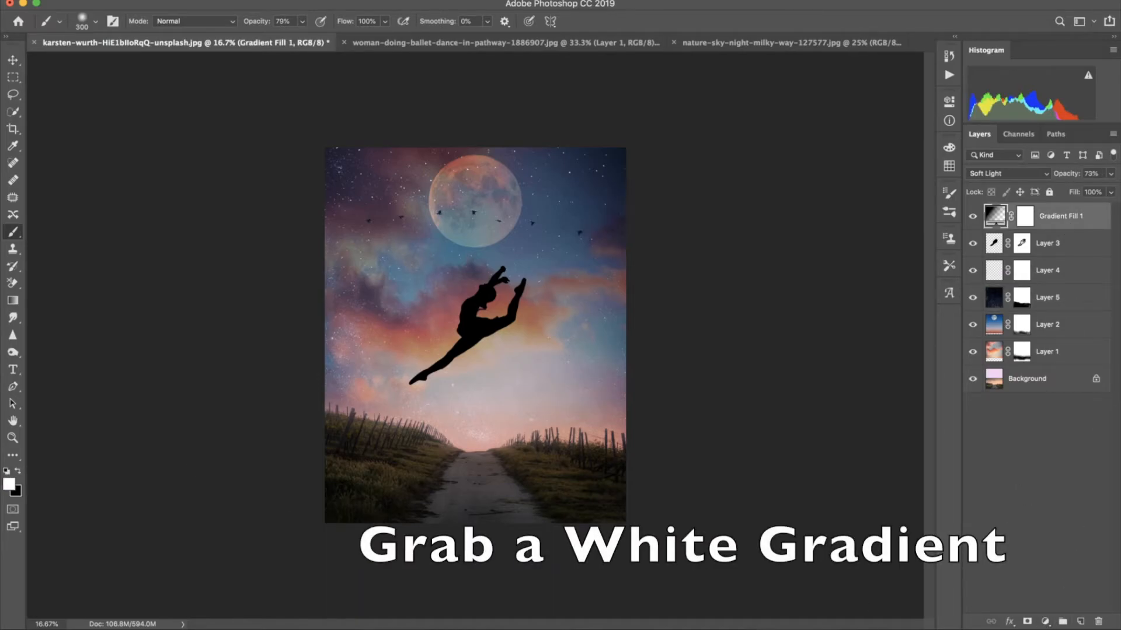
left_click(1046, 622)
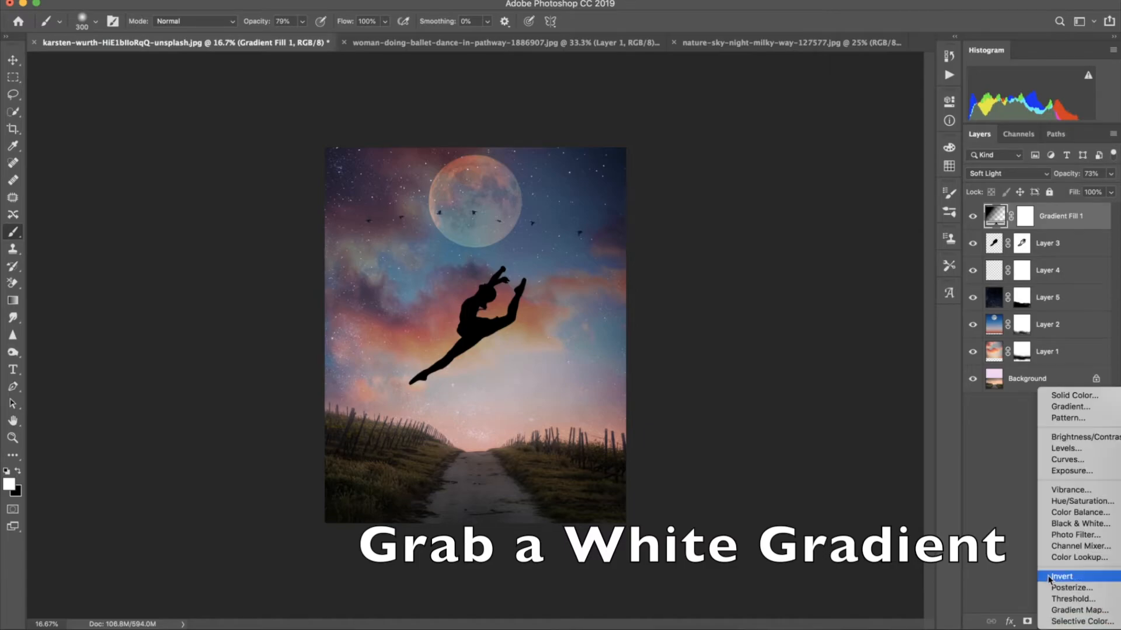
left_click(1040, 407)
left_click(772, 103)
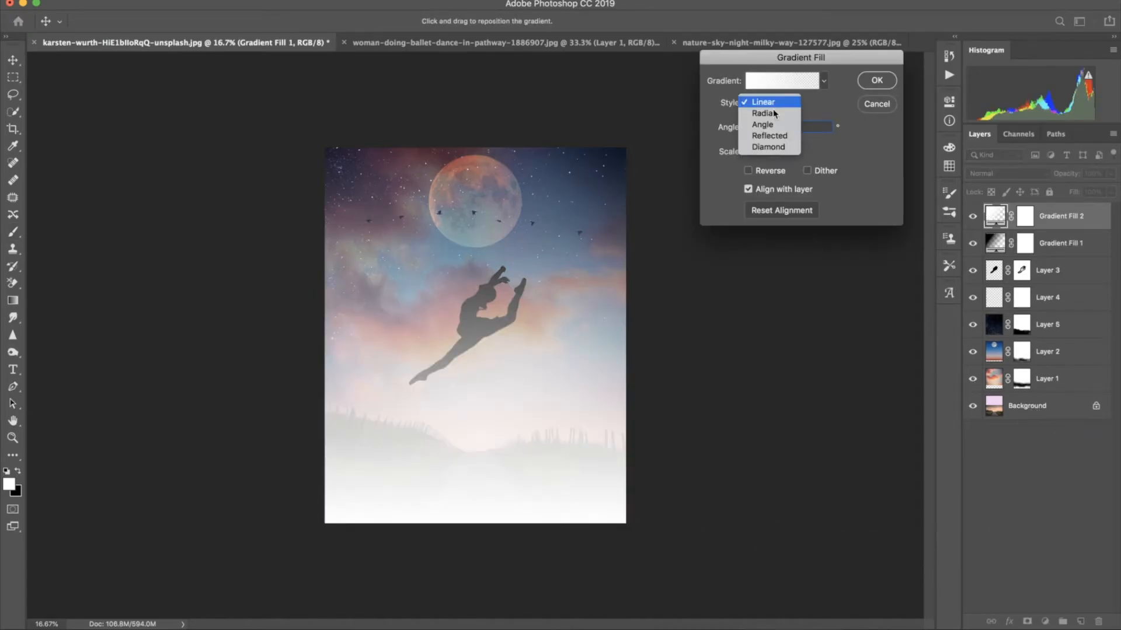
left_click(765, 113)
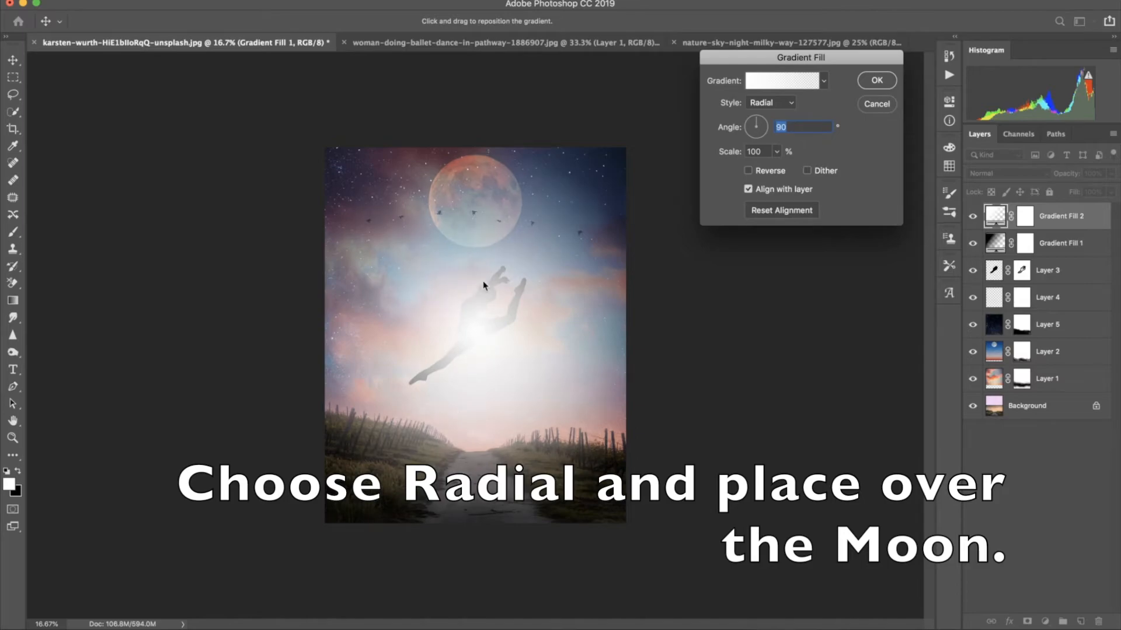
Centre the white radial gradient over the moon, set its scale to 67% and accept the fill.
left_click_drag(483, 285, 483, 225)
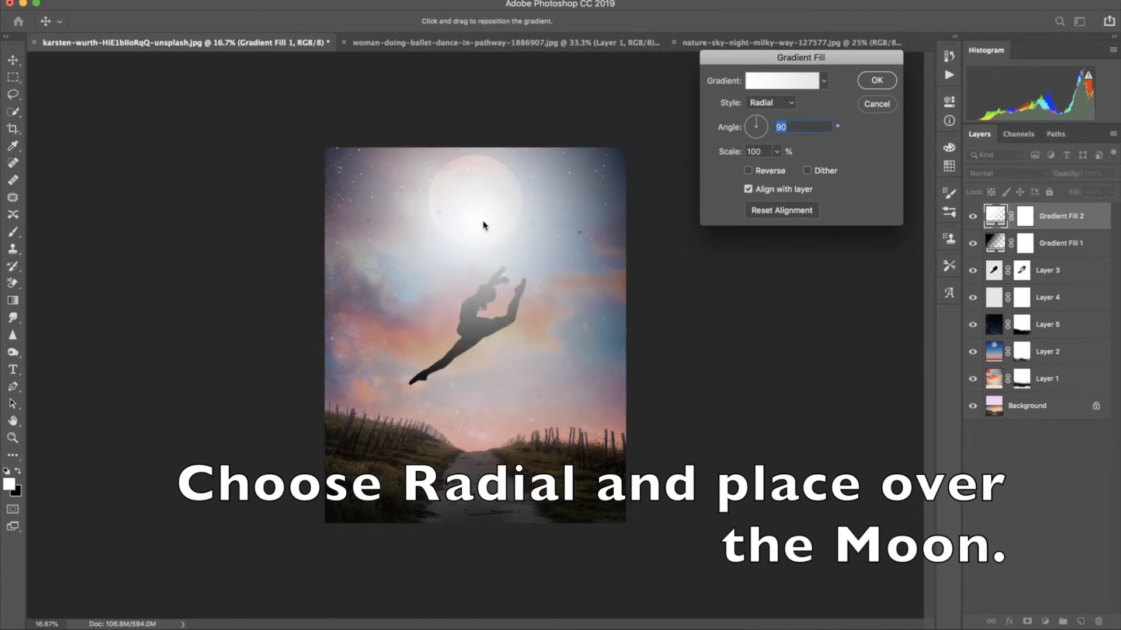
left_click(777, 152)
left_click_drag(779, 170, 776, 171)
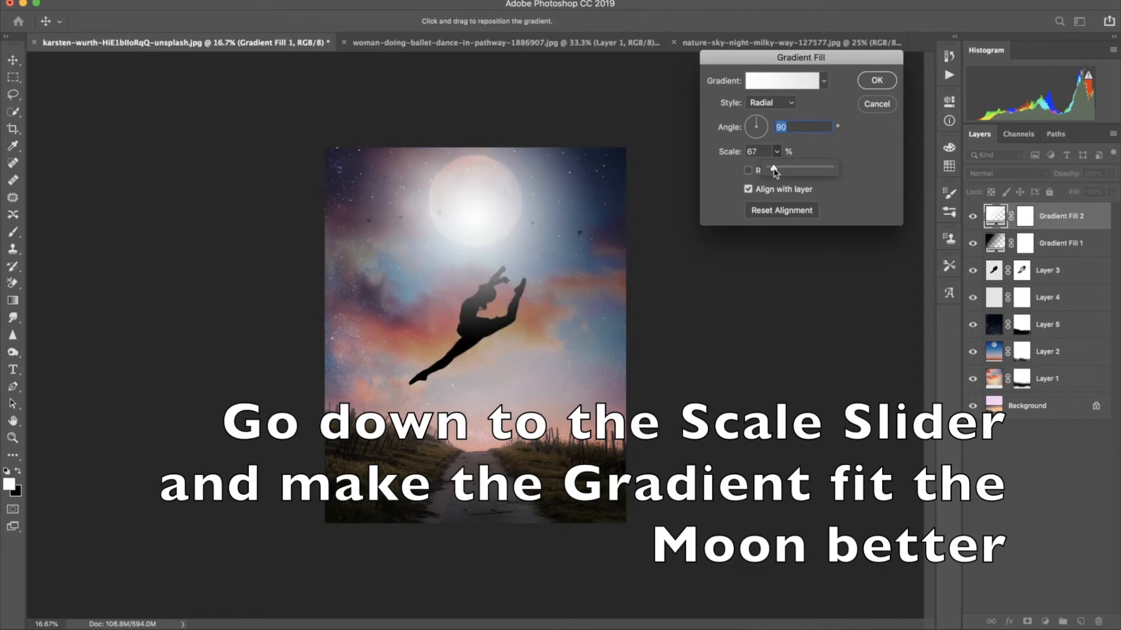
left_click_drag(490, 197, 480, 189)
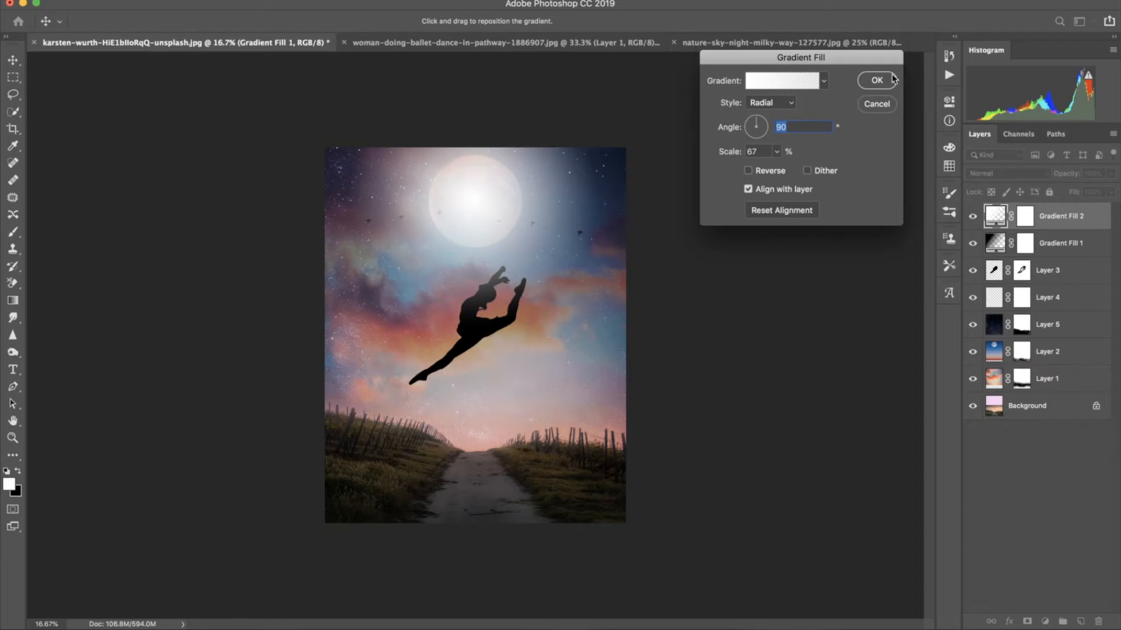
left_click(876, 87)
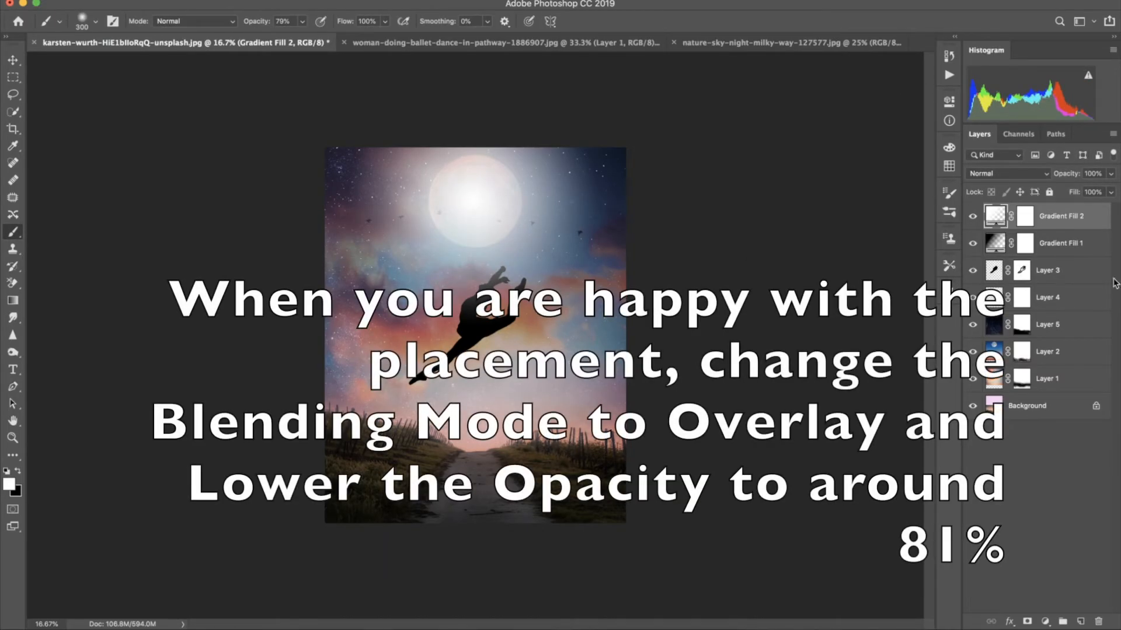
Set the white gradient fill layer's blending mode to Overlay and its opacity to 81%.
left_click(1006, 173)
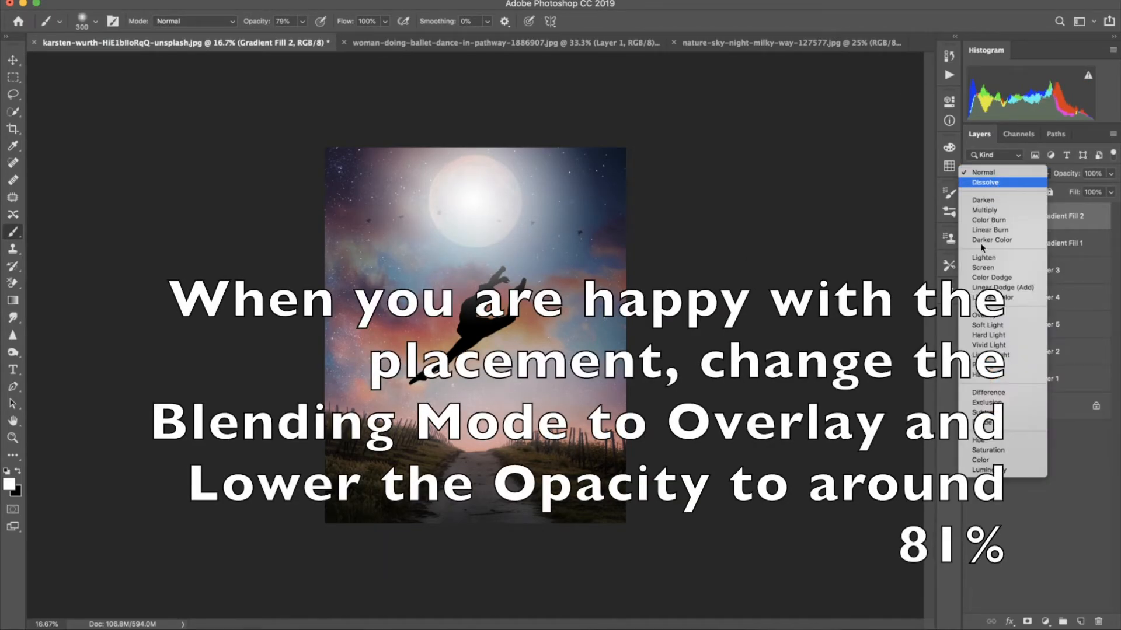
left_click(980, 316)
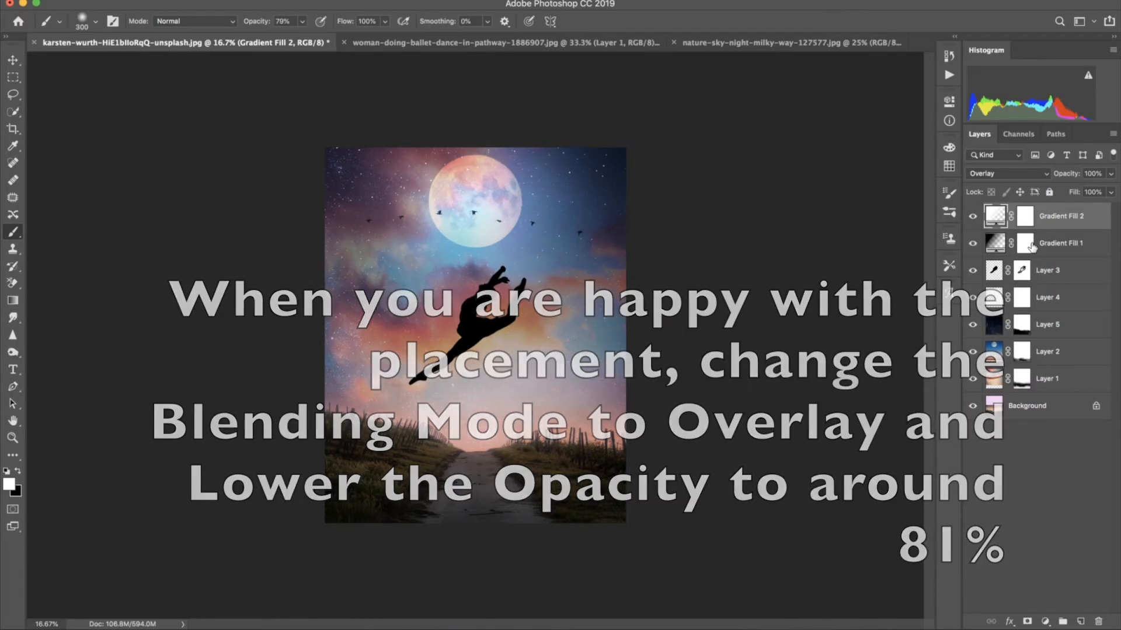
left_click_drag(1061, 178, 1057, 178)
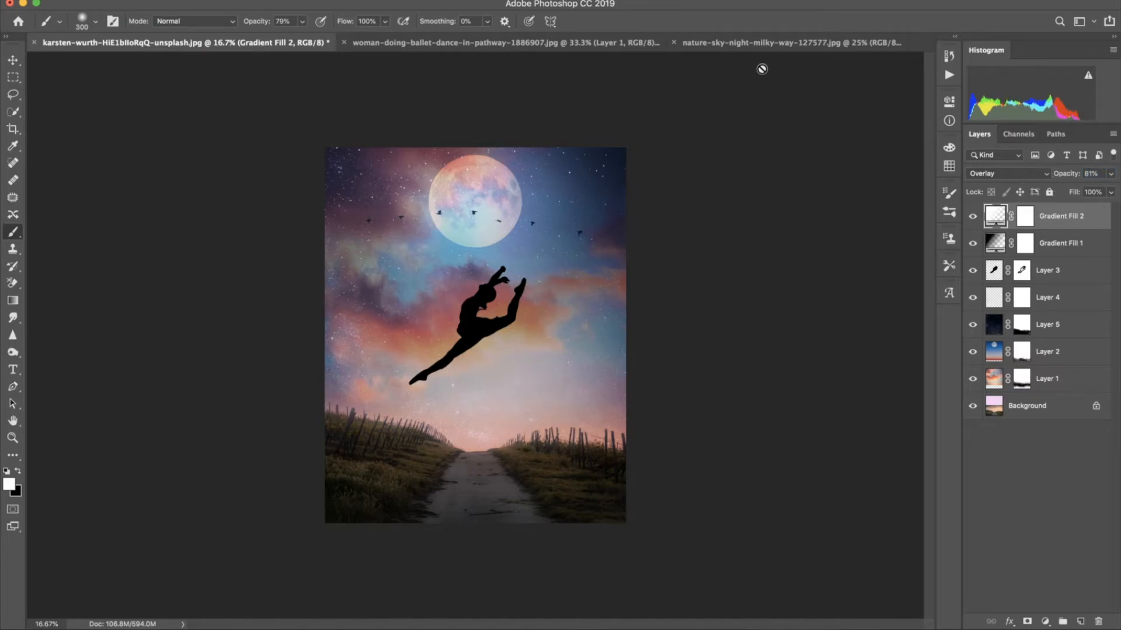
Close the ballet dancer source image woman-doing-ballet-dance-in-pathway-1886907.jpg.
left_click(344, 42)
left_click(630, 213)
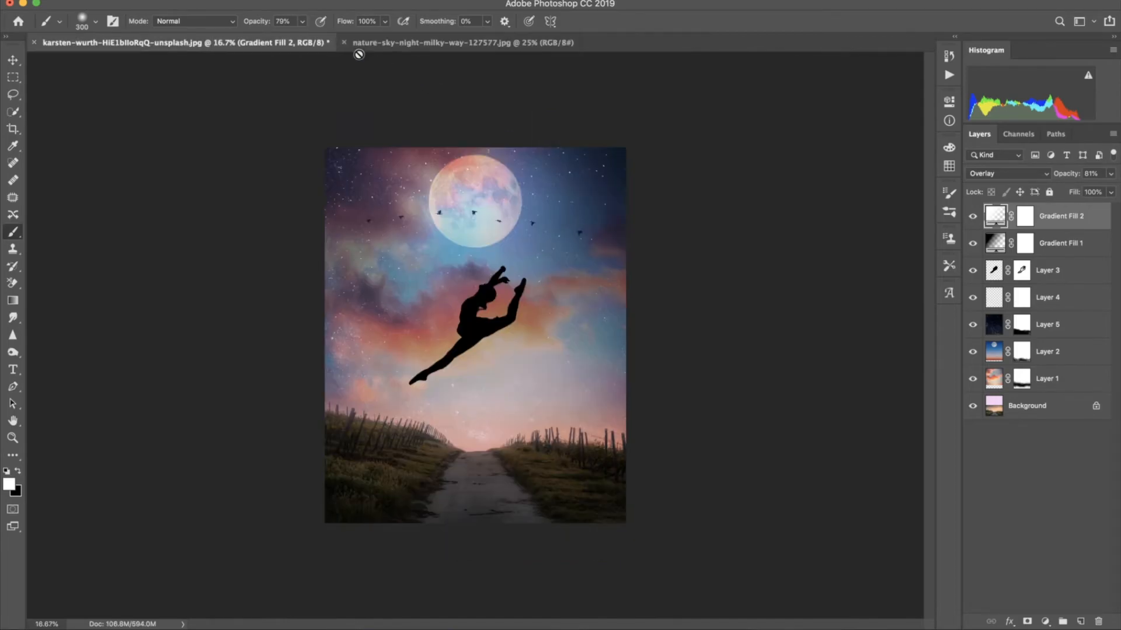
Close the Milky Way source image nature-sky-night-milky-way-127577.jpg and open the flare image flare_png_by_dbszabo1_d516dxc.png.
left_click(345, 43)
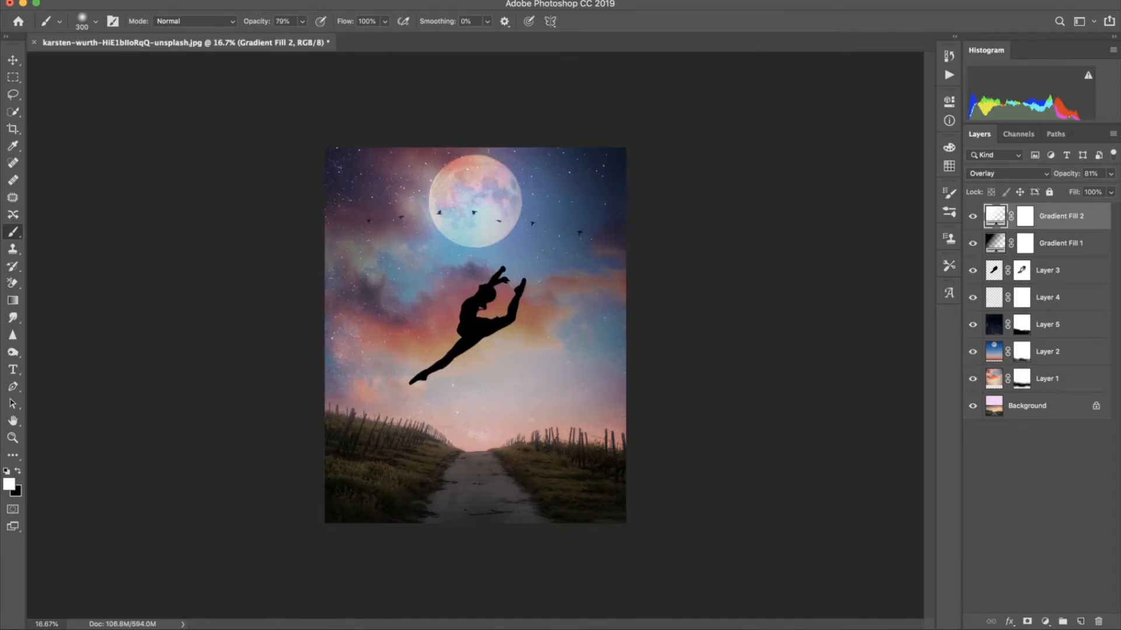
key("super+Tab")
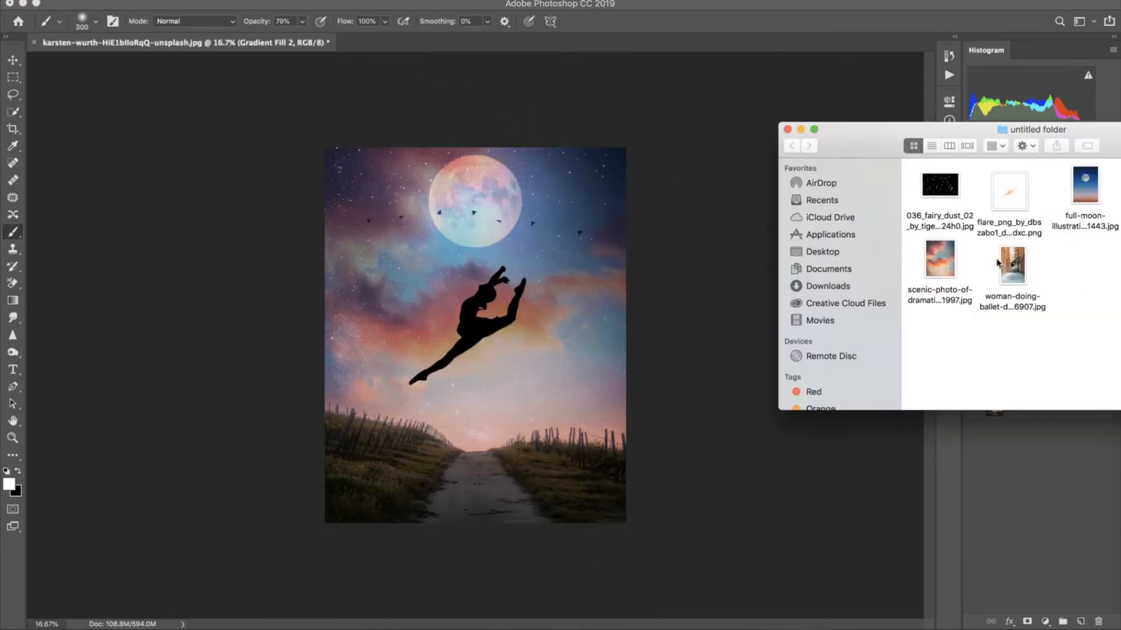
double_click(1011, 197)
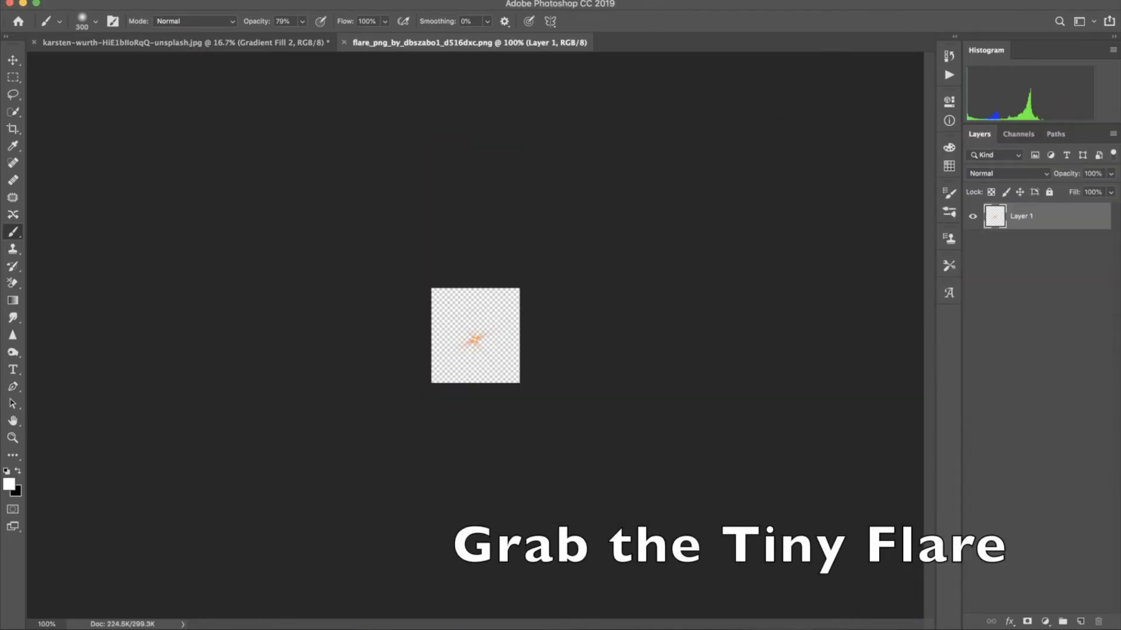
Bring the flare into the karsten-wurth composite as a new top layer, placed in the sky to the dancer's right.
left_click(13, 60)
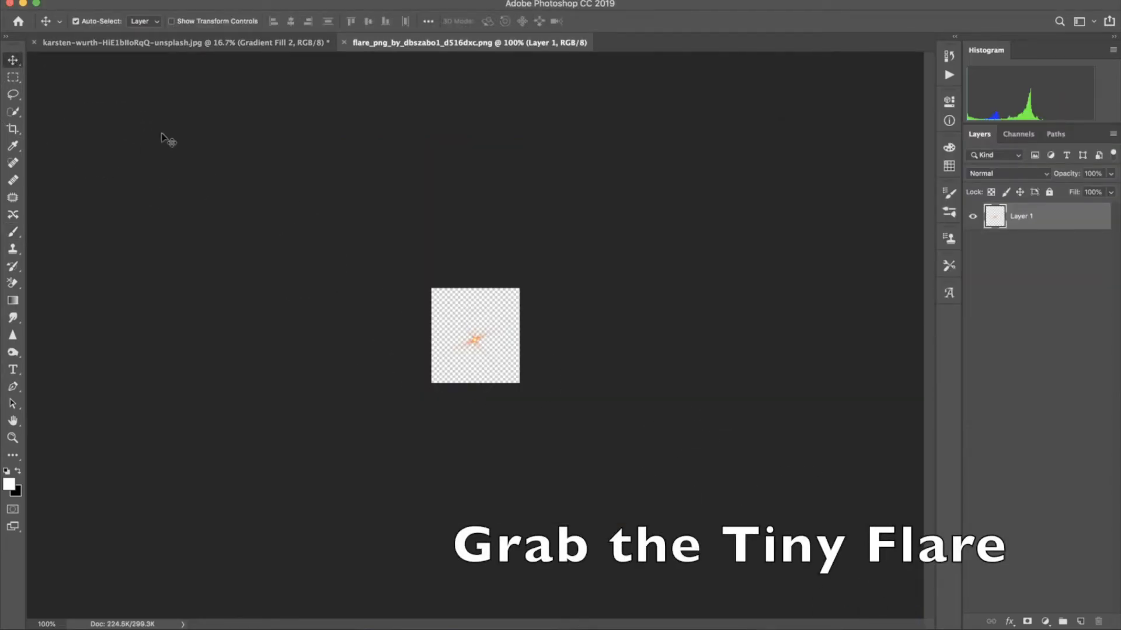
left_click_drag(489, 342, 208, 50)
left_click_drag(569, 330, 551, 377)
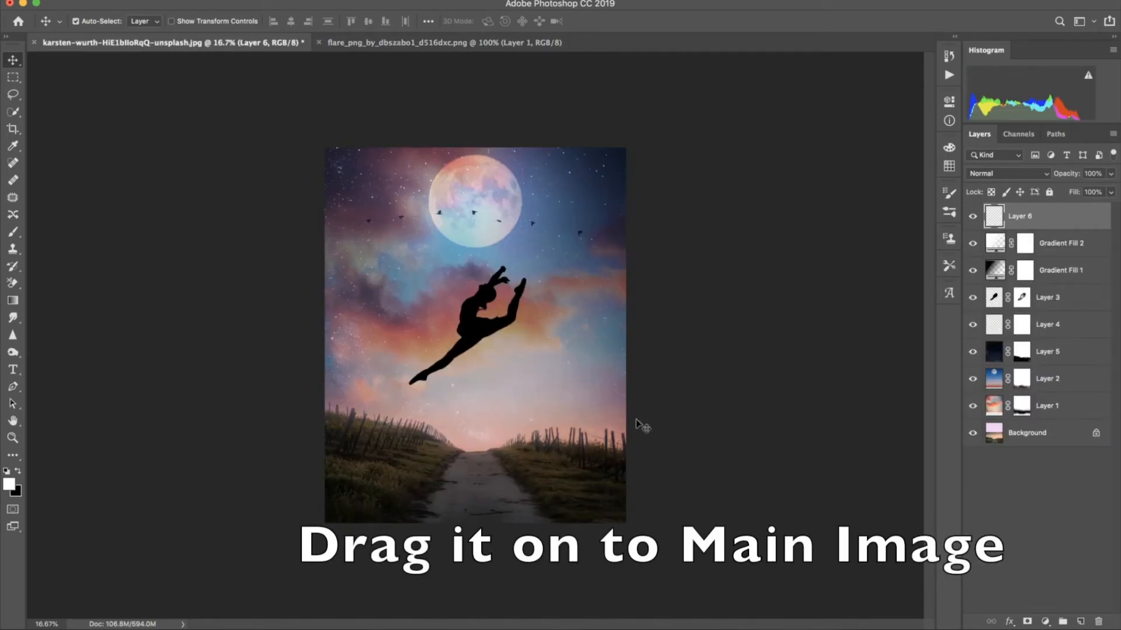
Enlarge the flare proportionally to about 234% with Free Transform and accept the transformation.
key("super+plus")
key("super+plus")
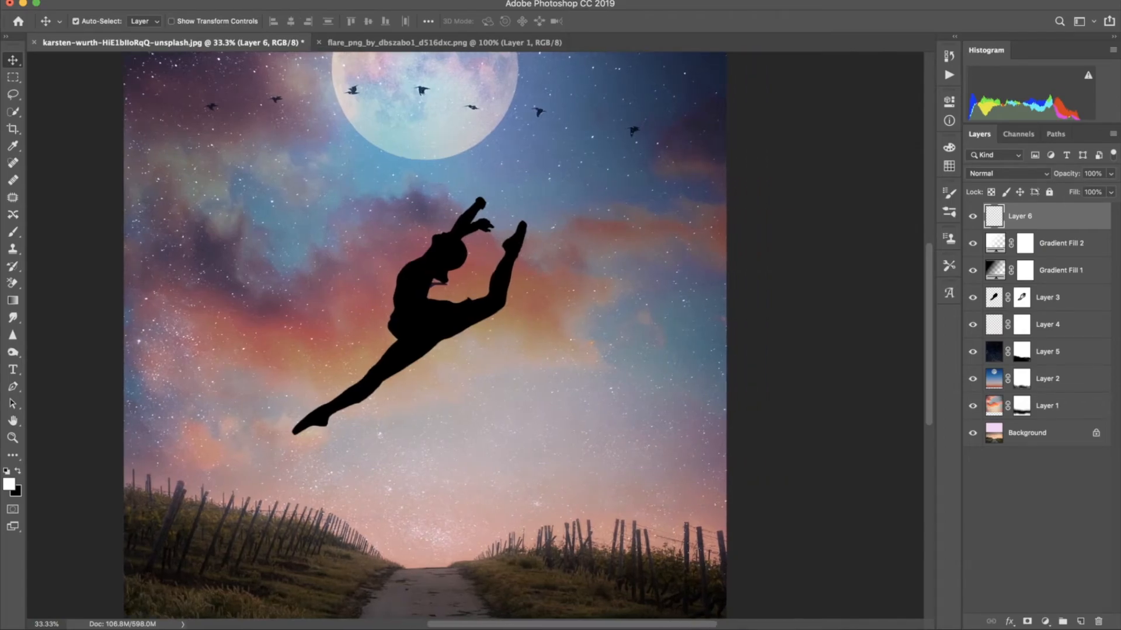
left_click(143, 0)
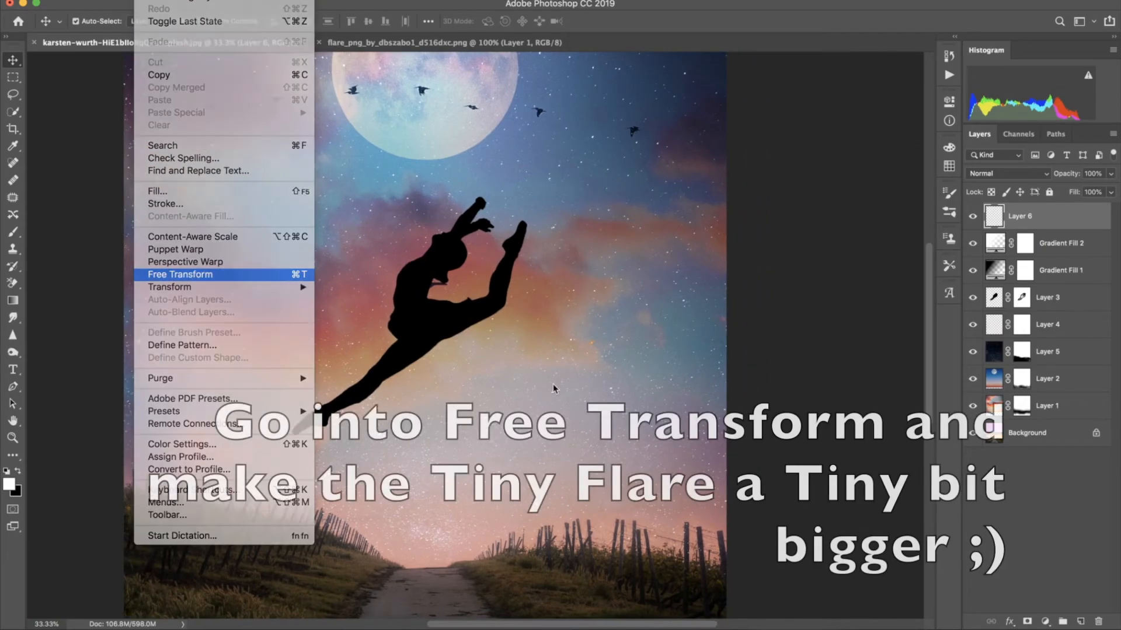
left_click(187, 275)
left_click_drag(571, 360, 552, 381)
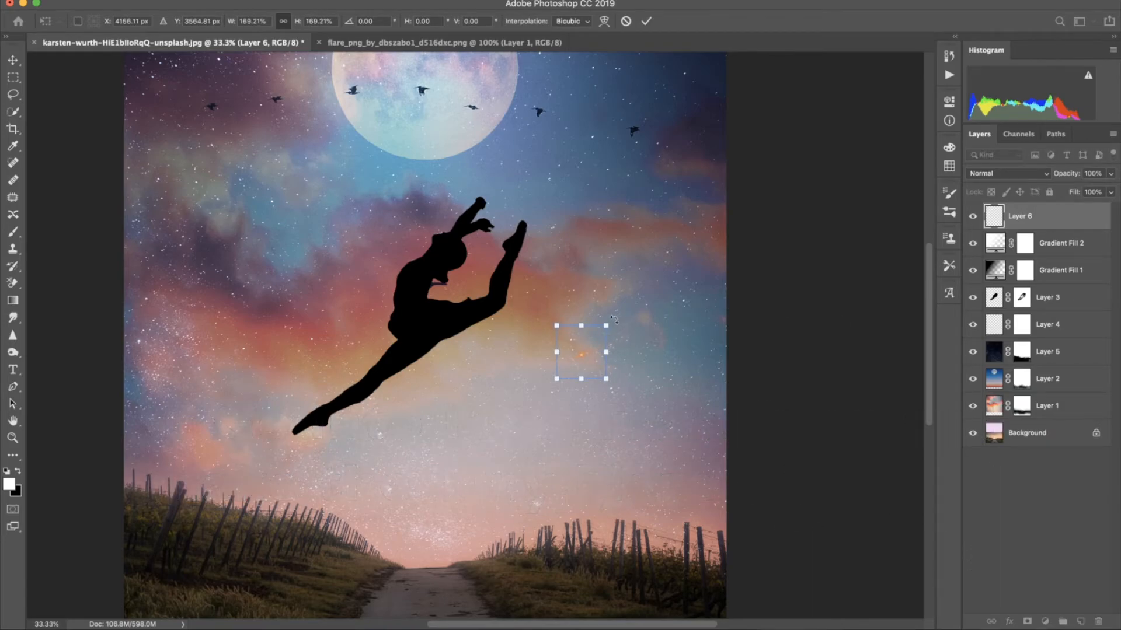
left_click_drag(605, 325, 625, 306)
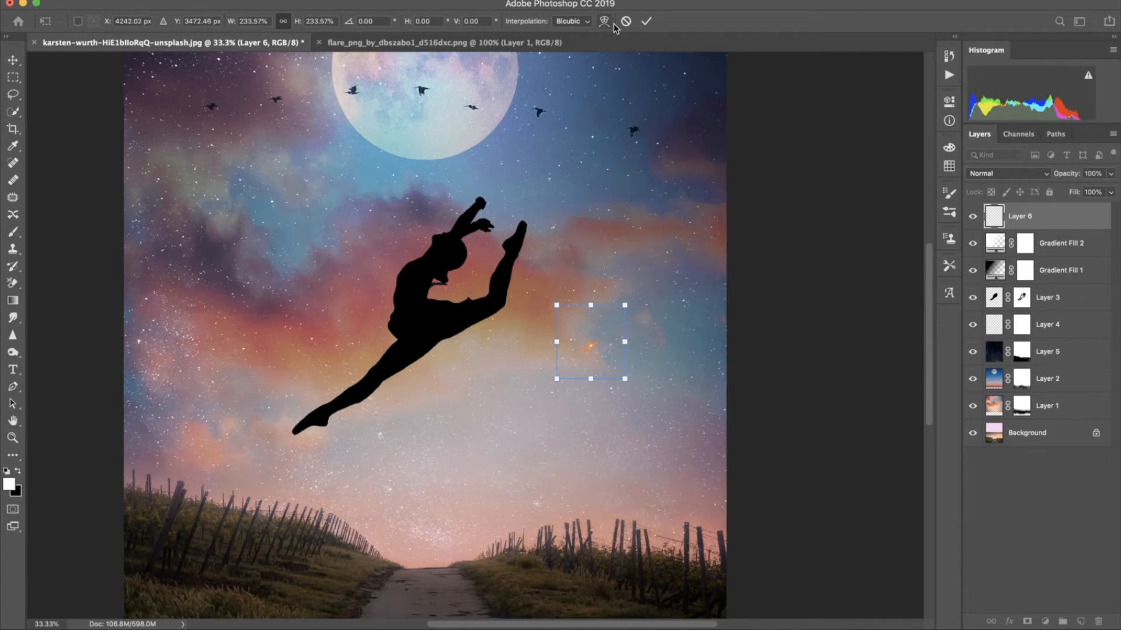
left_click(646, 21)
Apply Hue/Saturation to the flare layer with Saturation -100 and Lightness +48.
left_click(176, 1)
mouse_move(220, 17)
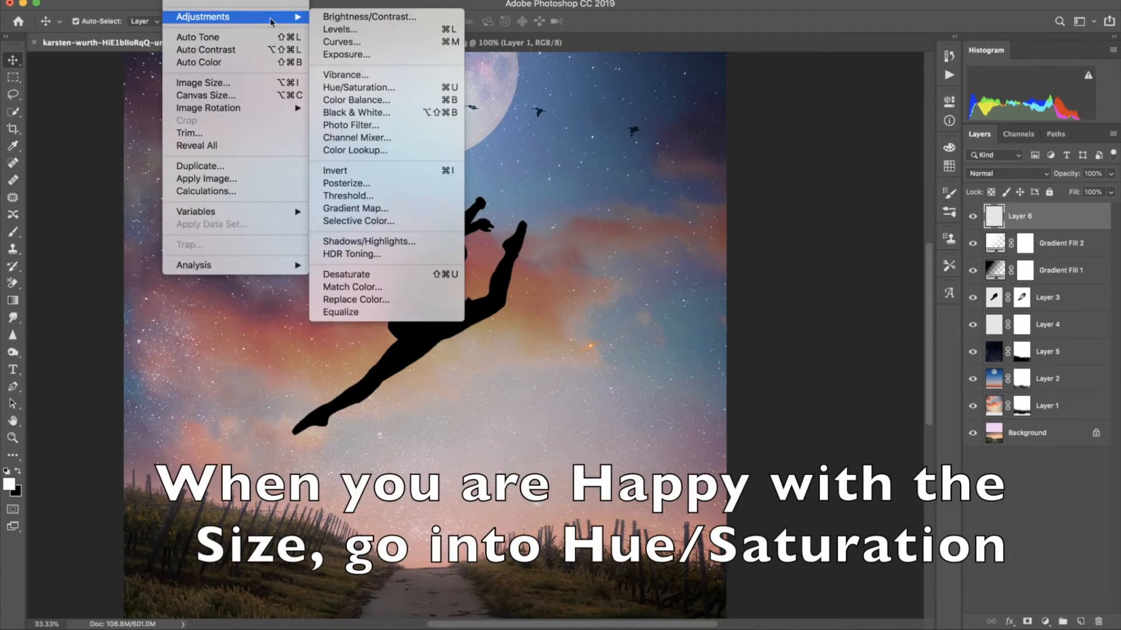
left_click(359, 87)
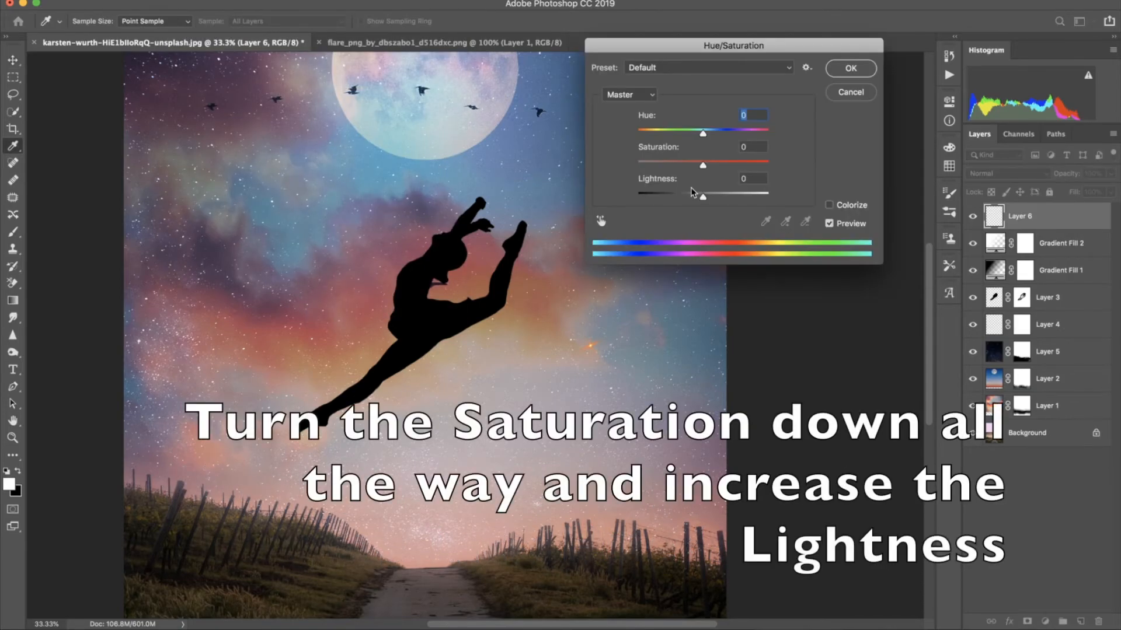
left_click_drag(703, 169, 547, 180)
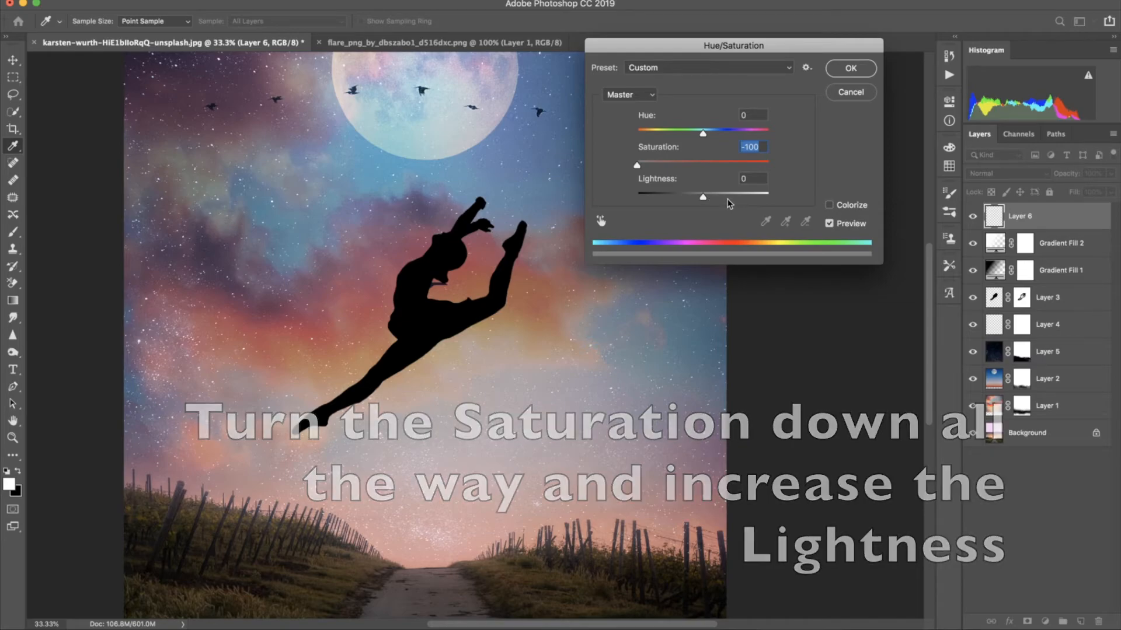
left_click_drag(703, 197, 719, 198)
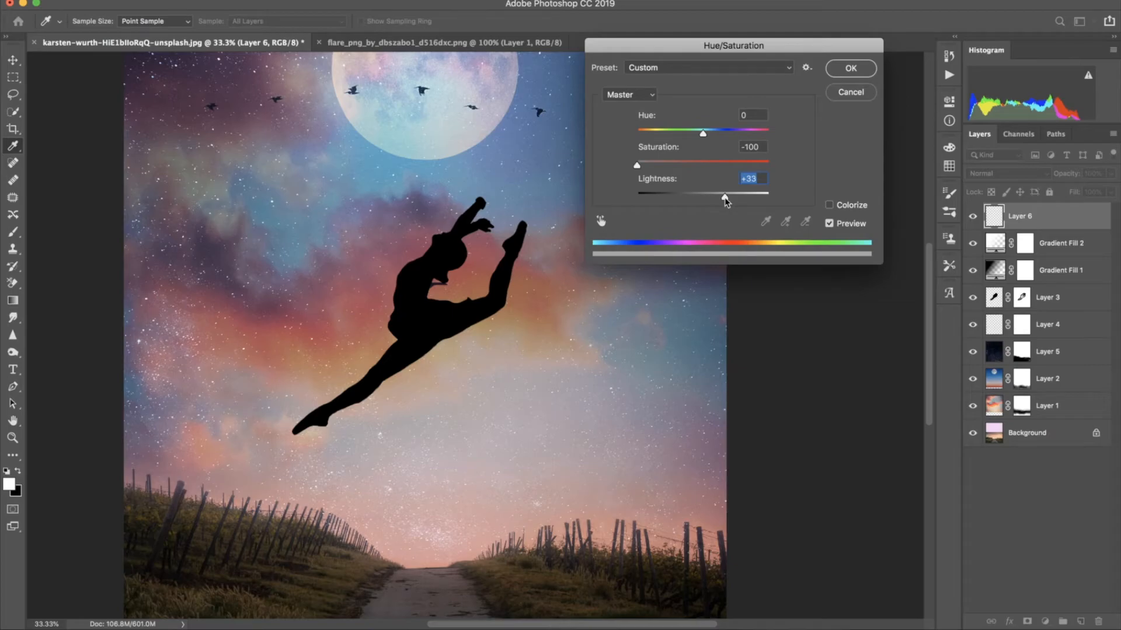
left_click_drag(723, 201, 731, 201)
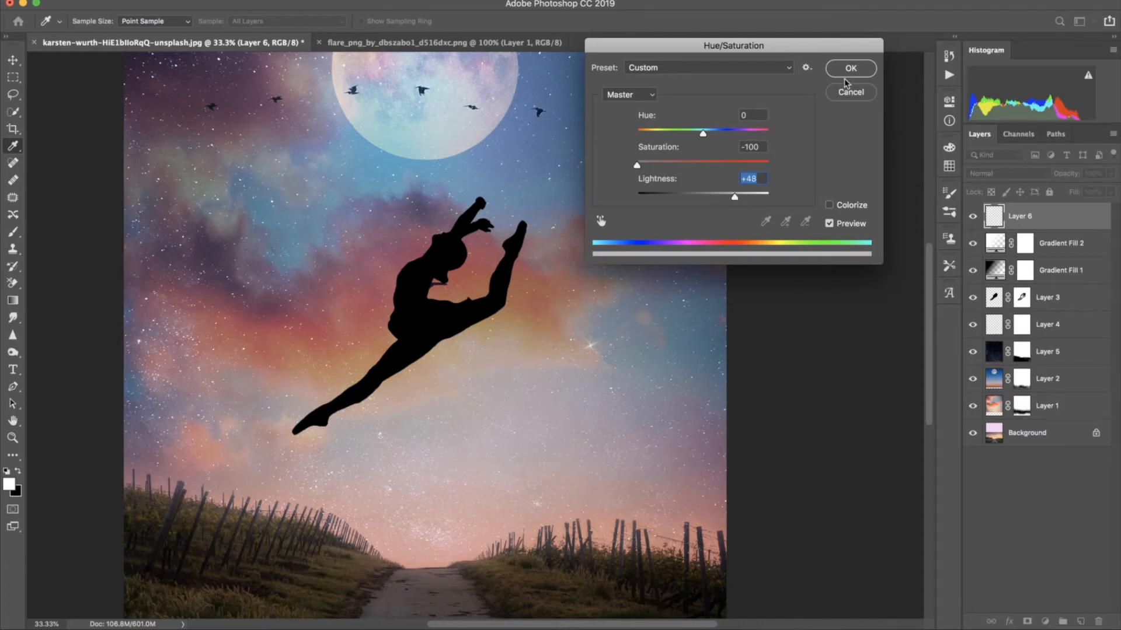
key("Return")
Duplicate the flare and place copies in the dark cloud left of the dancer, right of the moon and at the sky's left edge.
key("v")
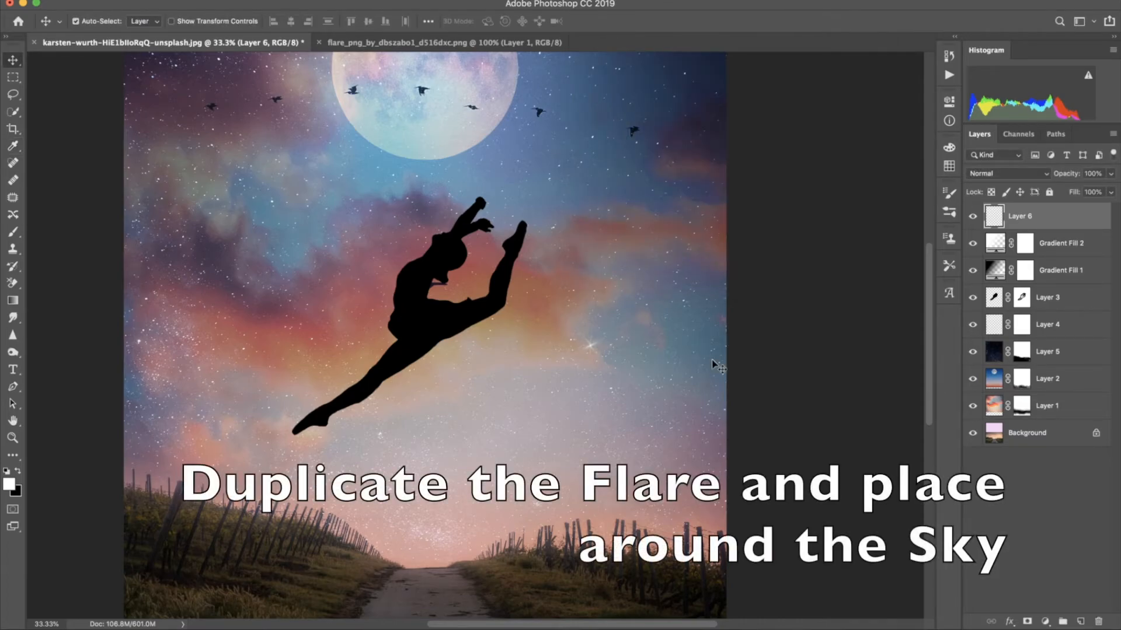
key("super+j")
key("super")
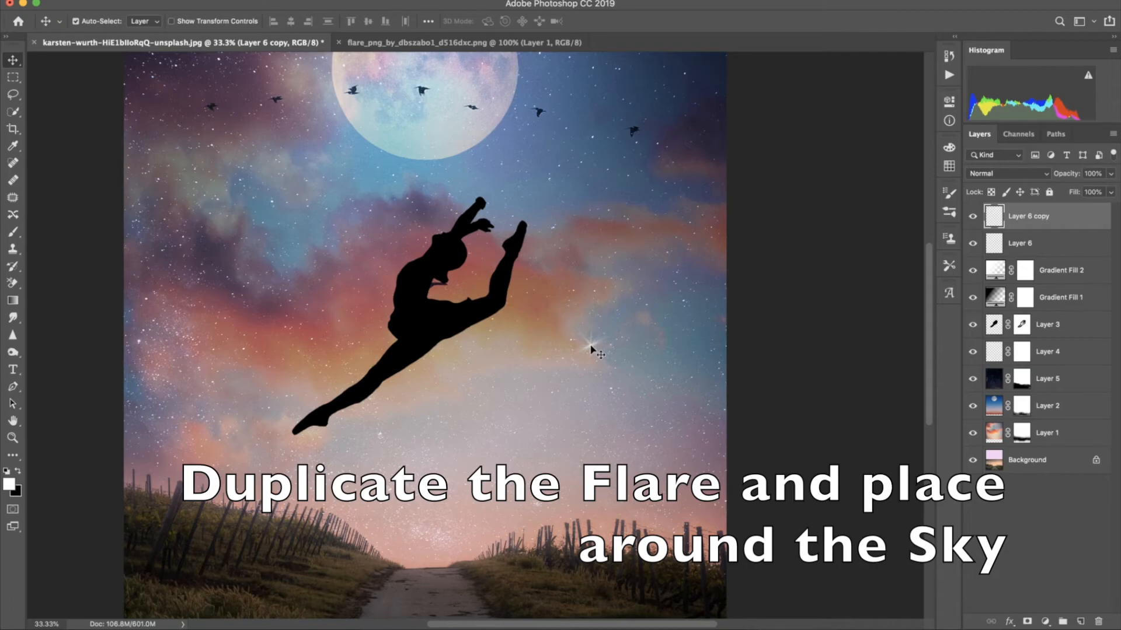
left_click_drag(380, 291, 309, 260)
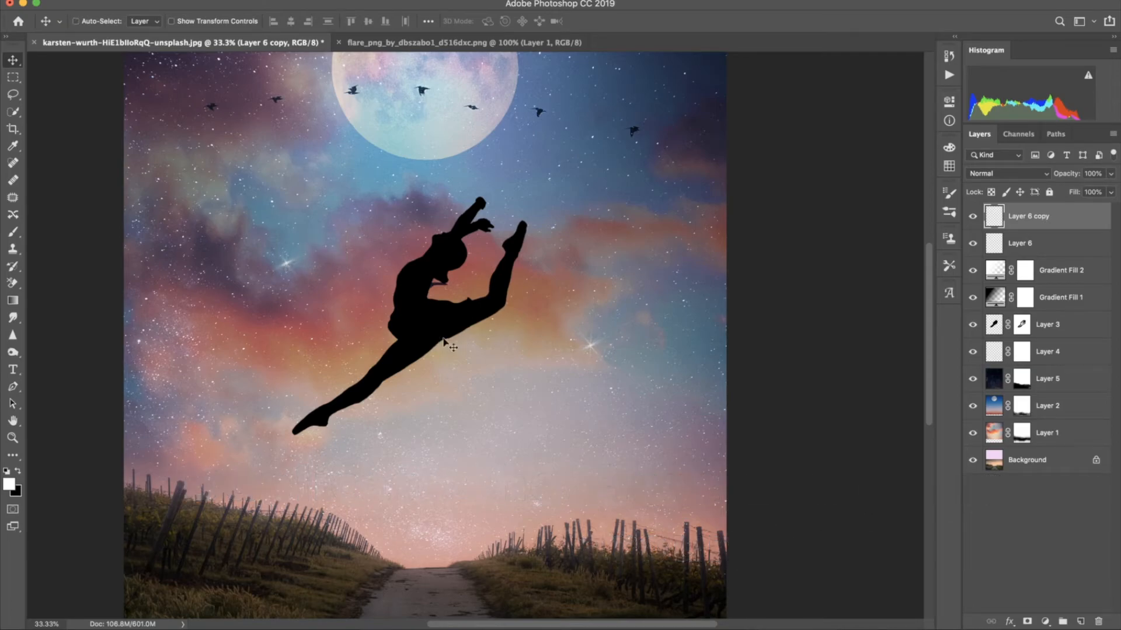
left_click_drag(287, 265, 125, 157)
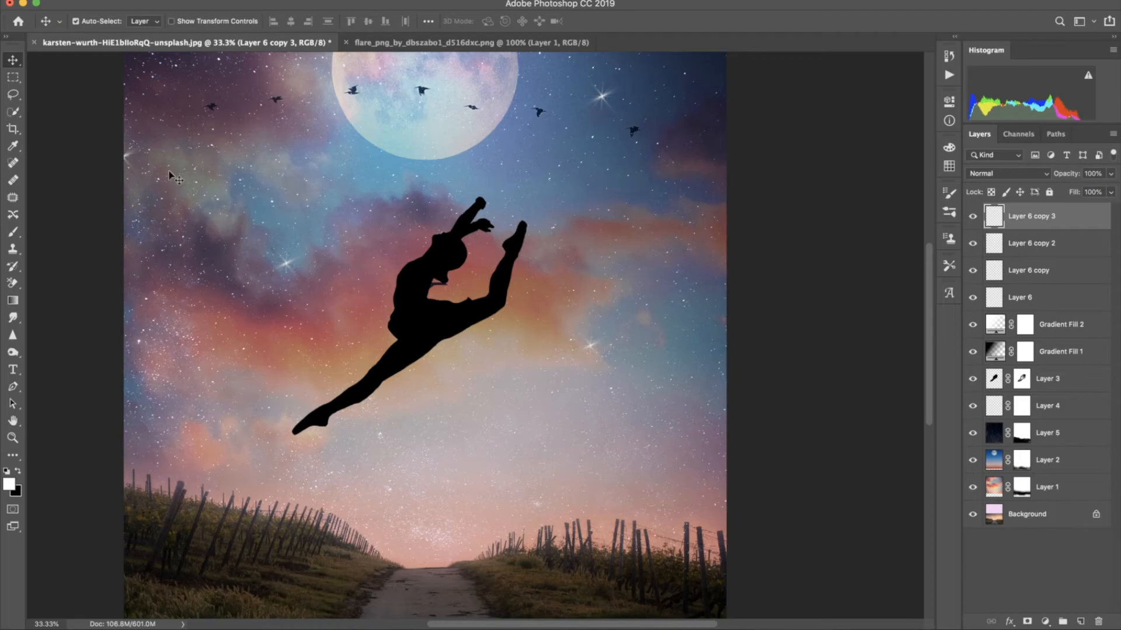
Add three more flare copies: below the dancer, at the sky's right edge and in the upper-left sky beside the moon.
key("super+j")
left_click_drag(126, 156, 455, 449)
key("super+j")
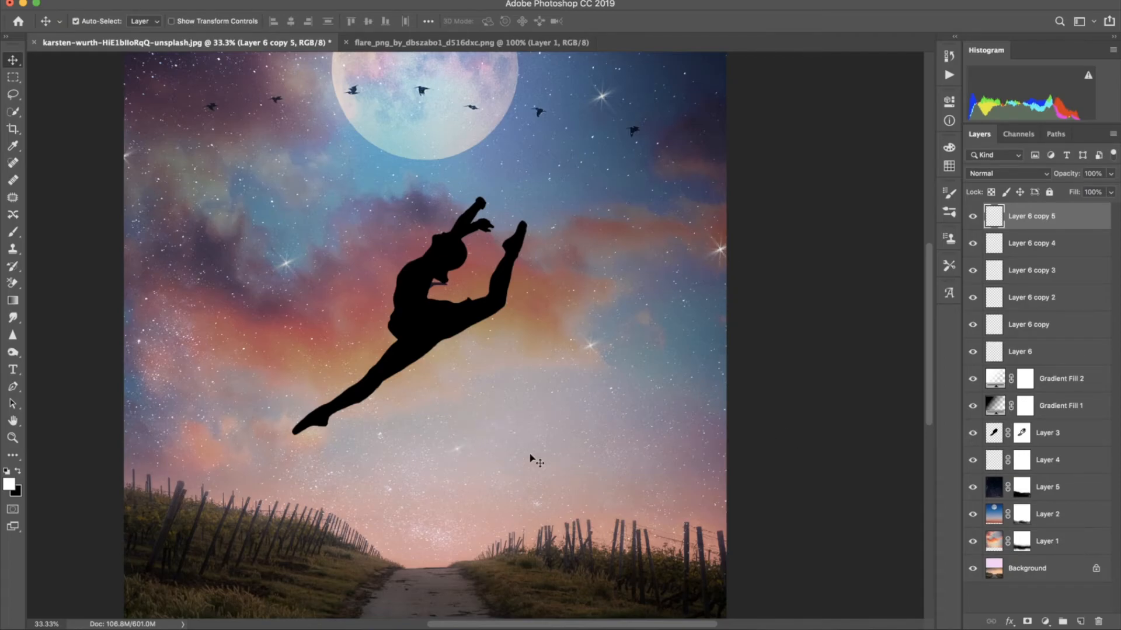
key("super+j")
scroll(456, 449, "up", 3)
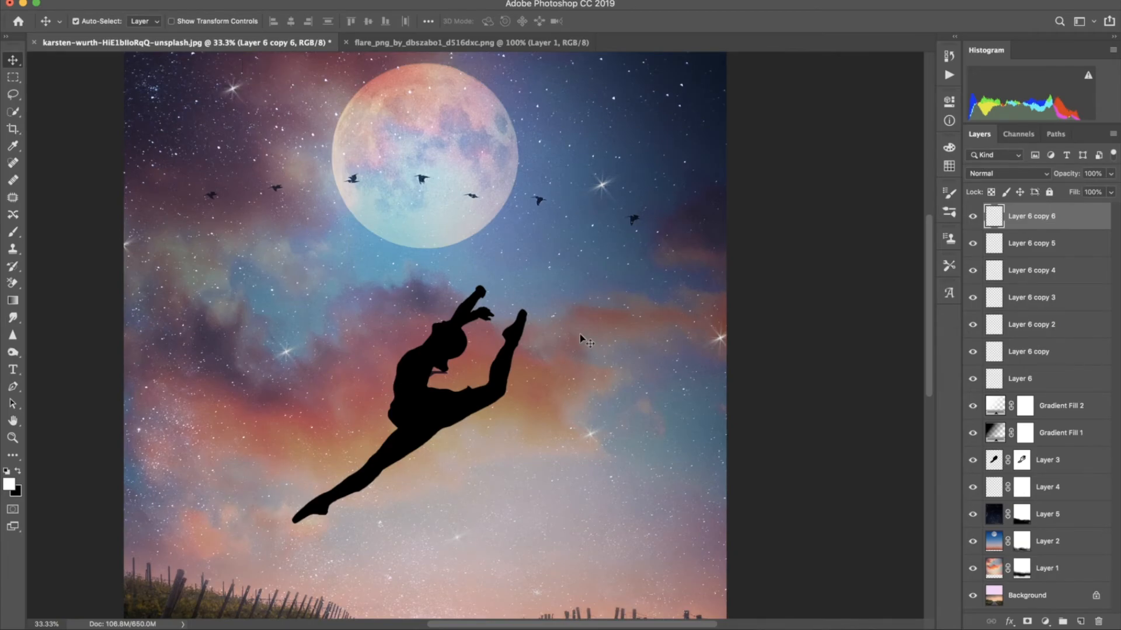
scroll(580, 334, "up", 1)
scroll(639, 382, "down", 1)
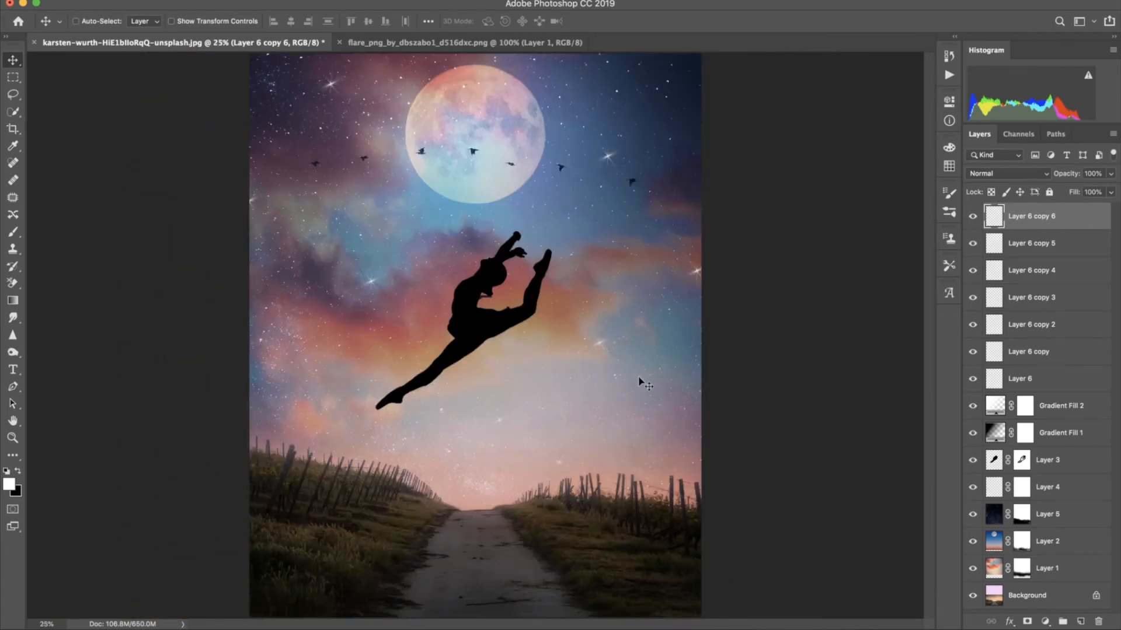
scroll(640, 382, "down", 1)
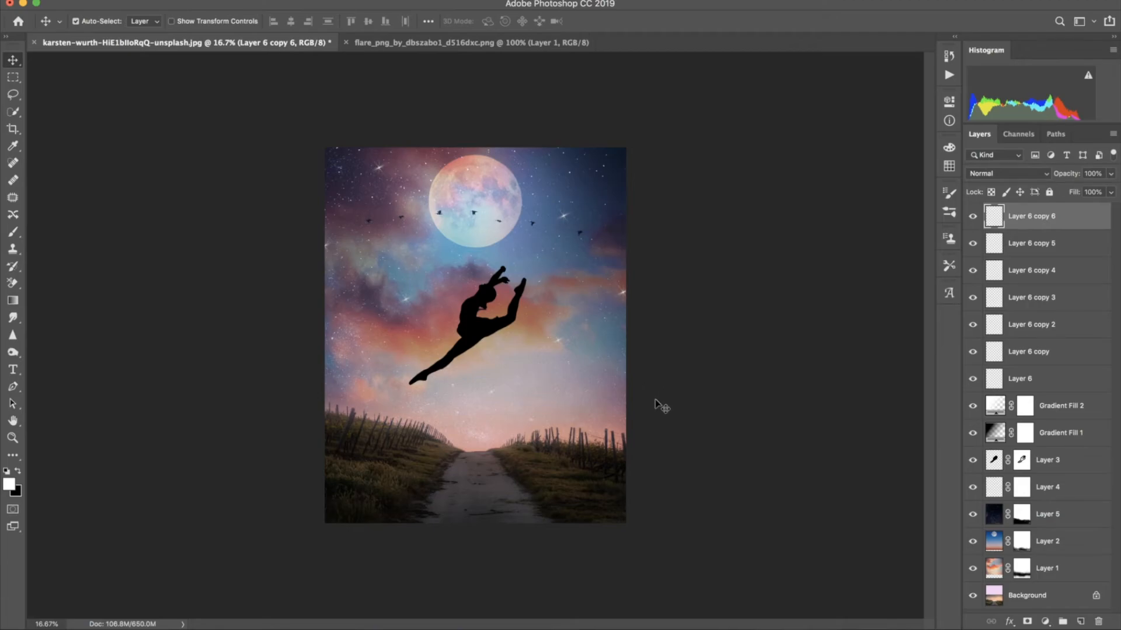
Add a Vibrance adjustment layer above all the flares with Vibrance set to +40.
left_click(1045, 622)
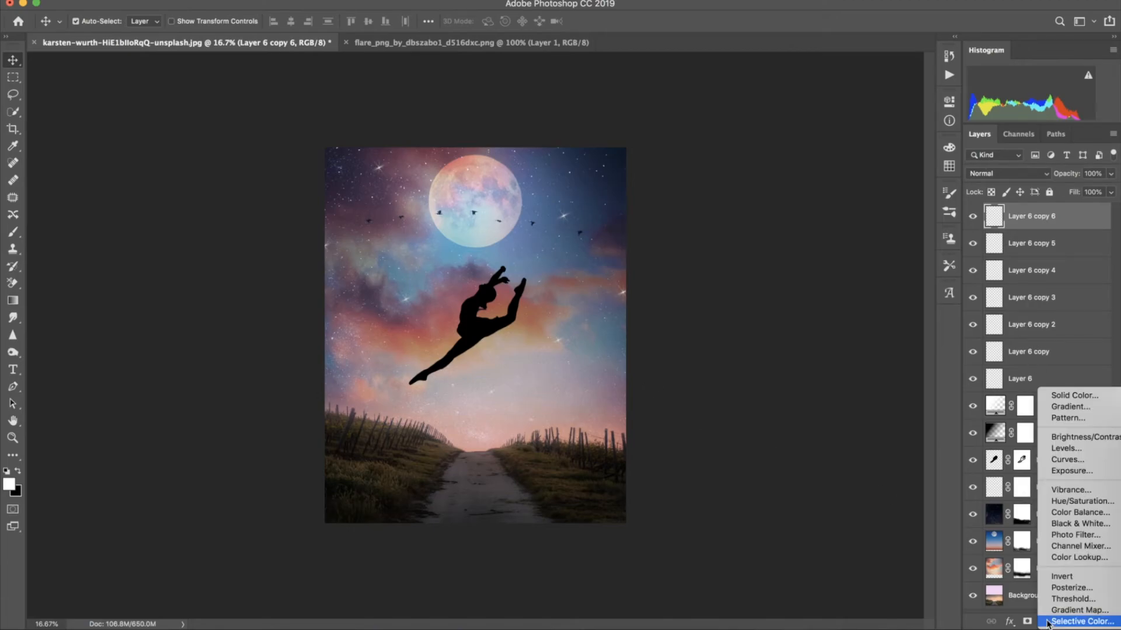
left_click(1066, 490)
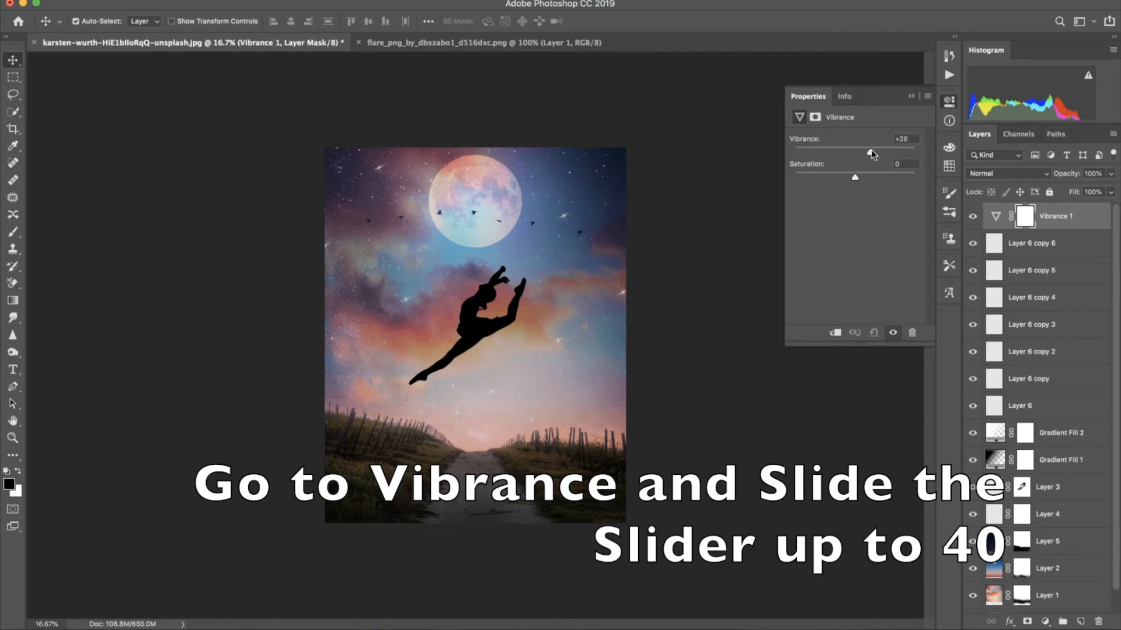
left_click_drag(878, 151, 879, 151)
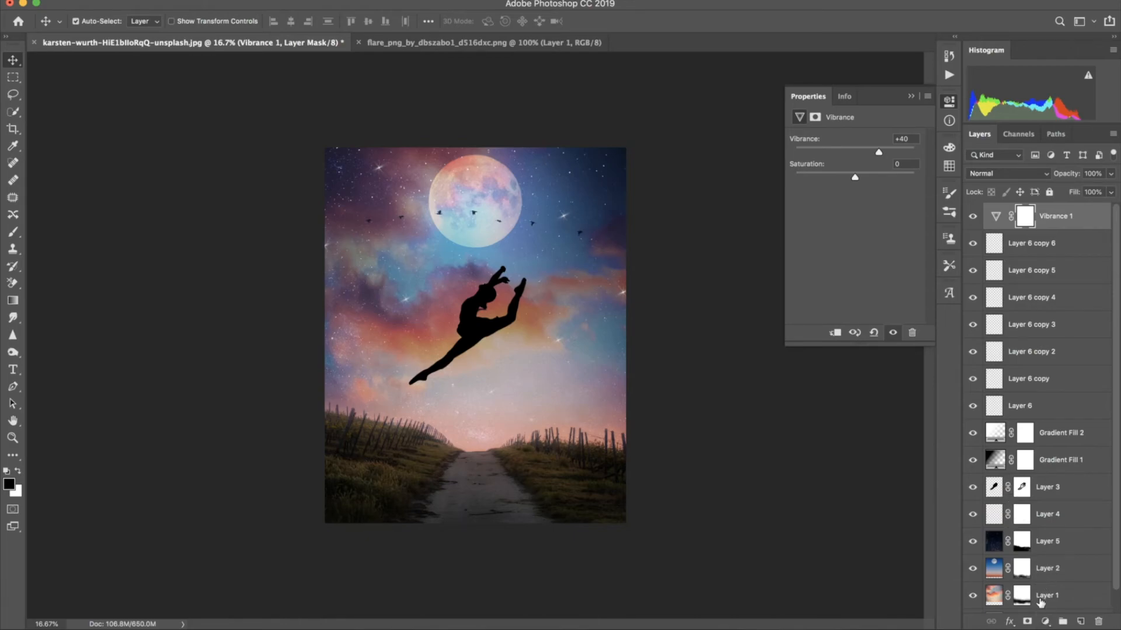
Add a Curves adjustment directly above the Background layer and pull the RGB midtones down to about input 144, output 78.
left_click(1045, 622)
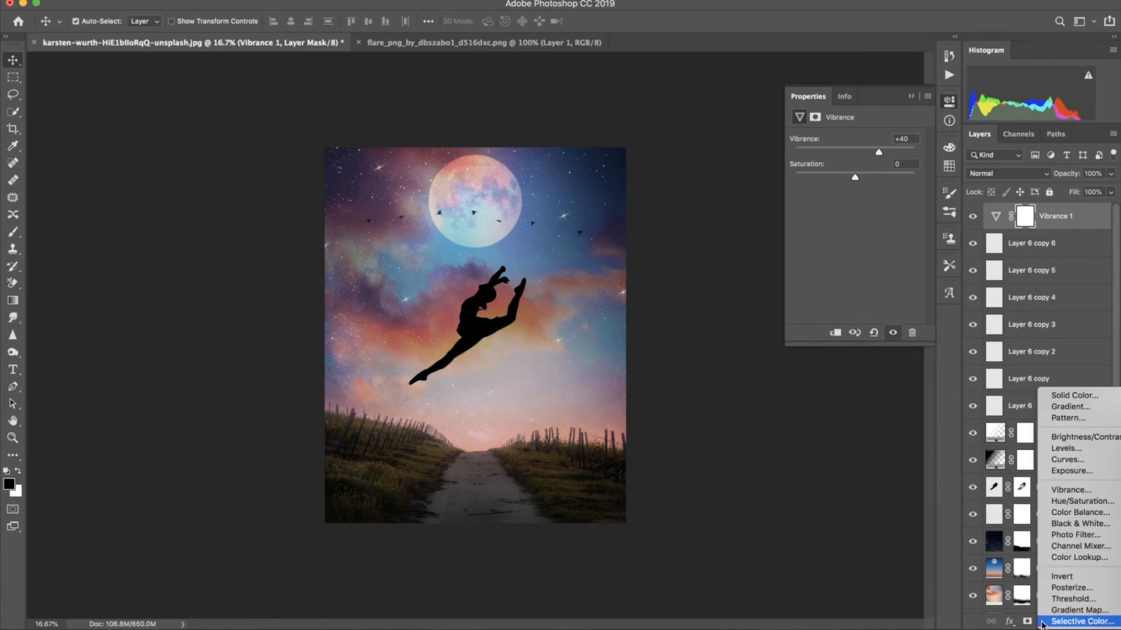
left_click(909, 549)
scroll(1101, 548, "down", 2)
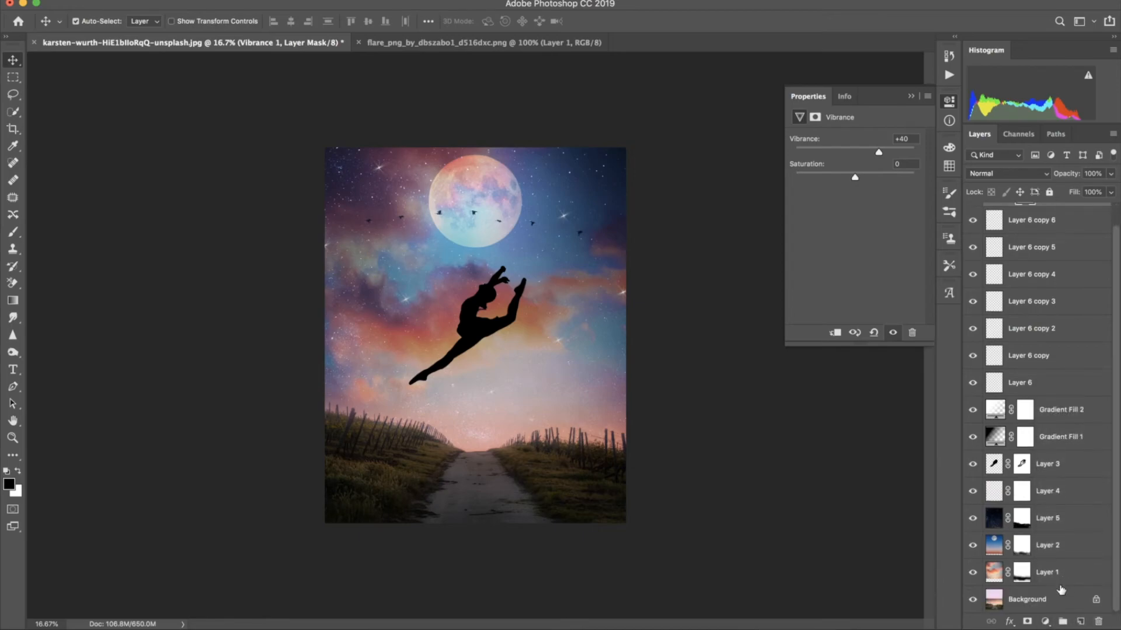
left_click(1061, 594)
left_click(1044, 622)
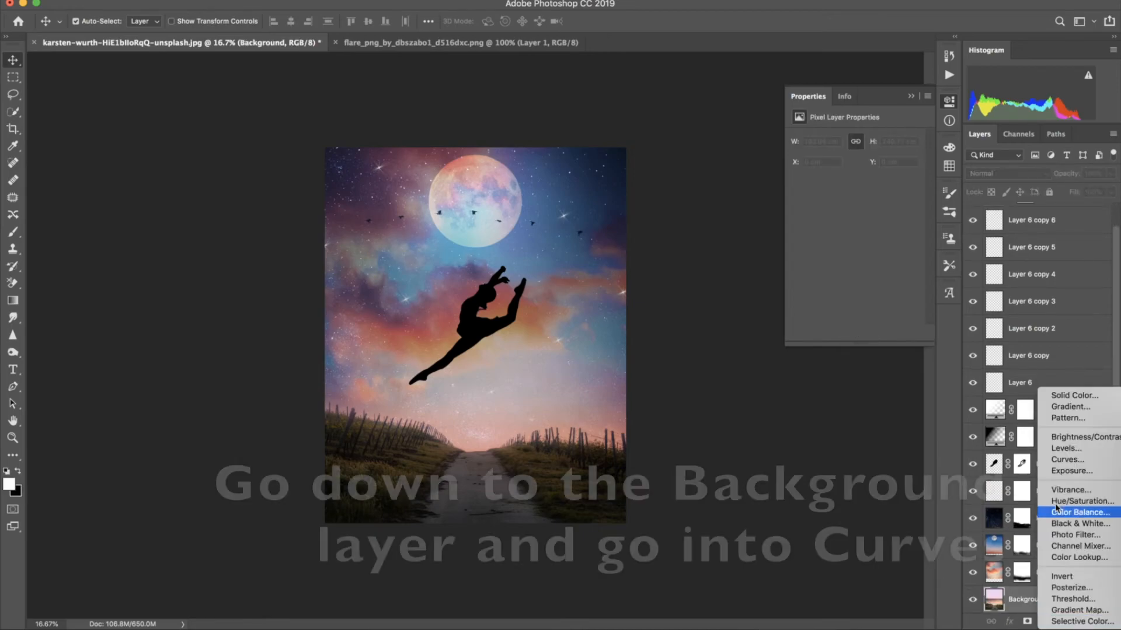
left_click(1068, 457)
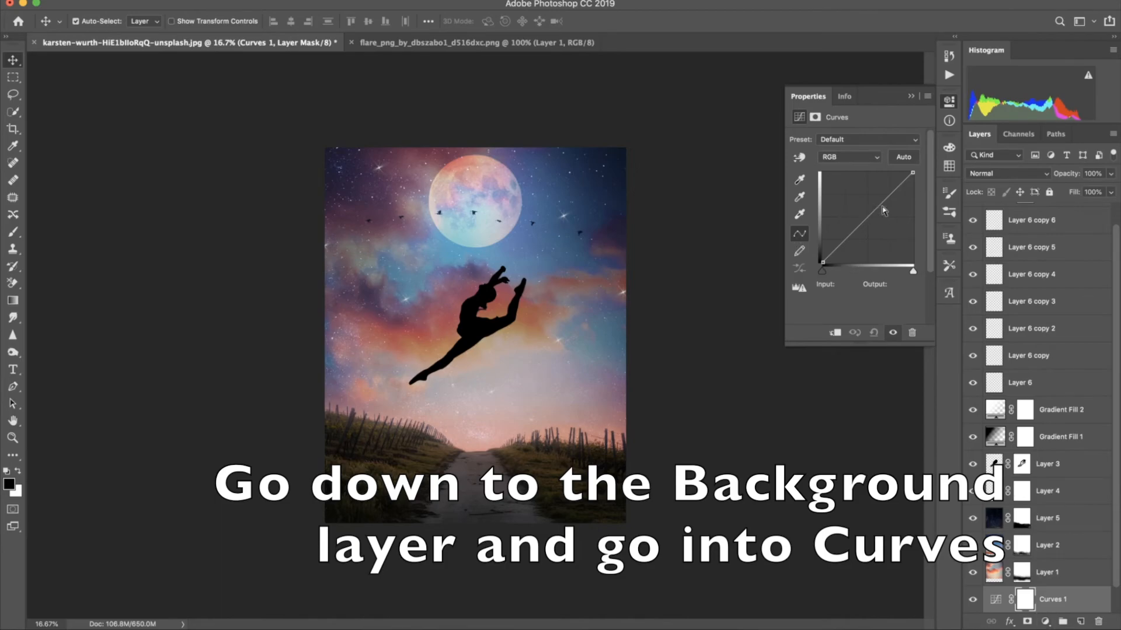
left_click_drag(870, 214, 874, 235)
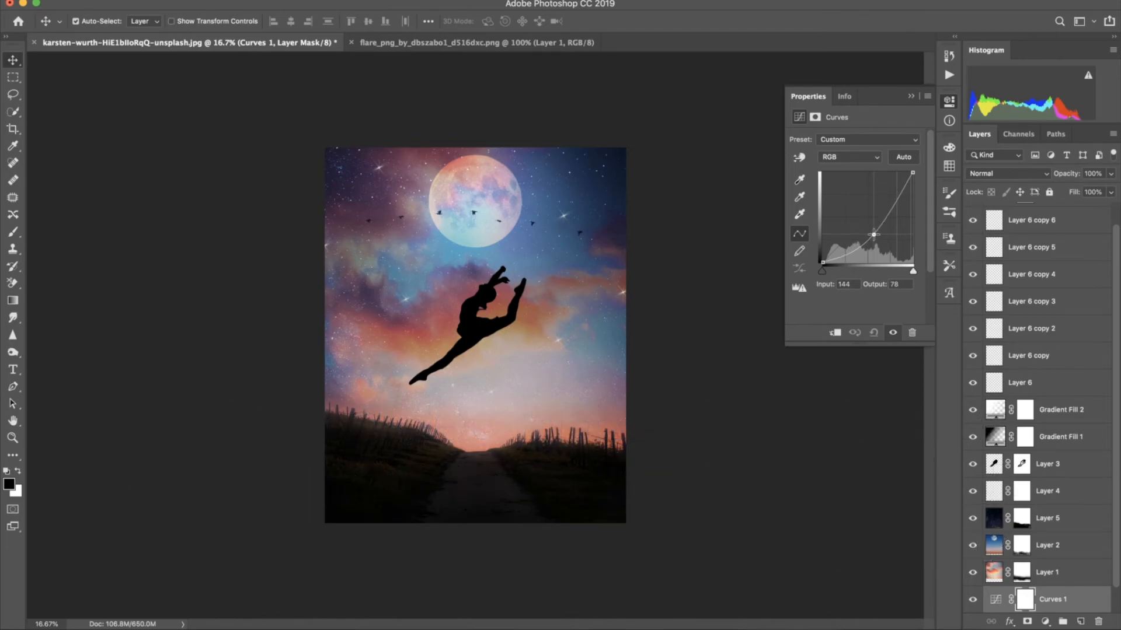
left_click_drag(874, 234, 874, 232)
left_click(912, 97)
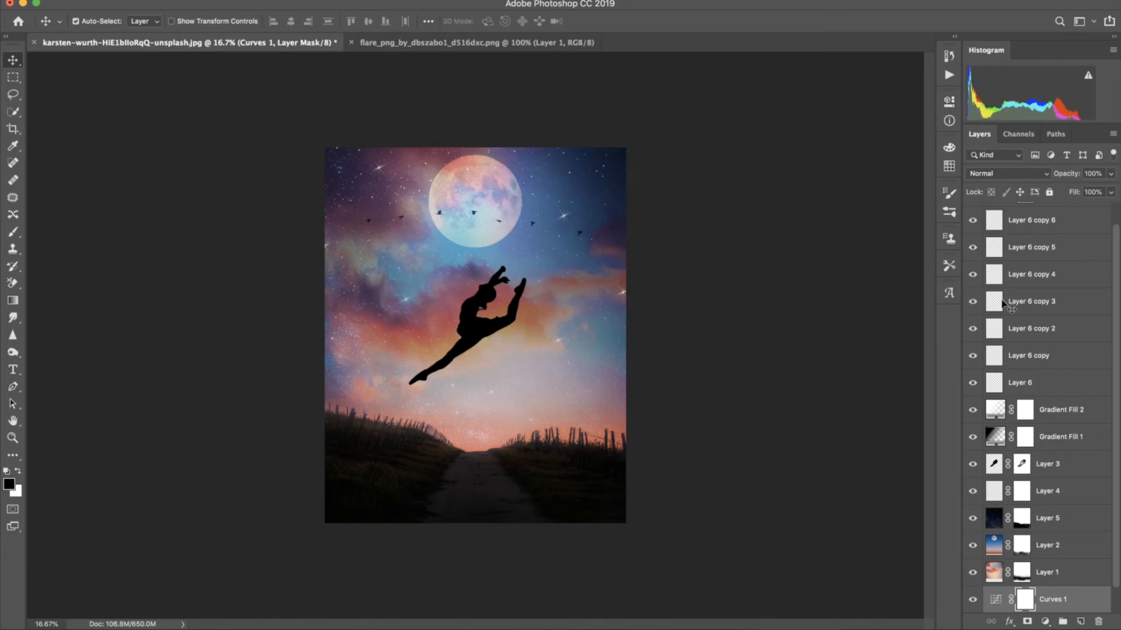
Add an Exposure adjustment layer above the Vibrance layer with Exposure +0.70, Offset +0.0249 and Gamma Correction 0.89.
scroll(1013, 340, "up", 1)
left_click(1058, 217)
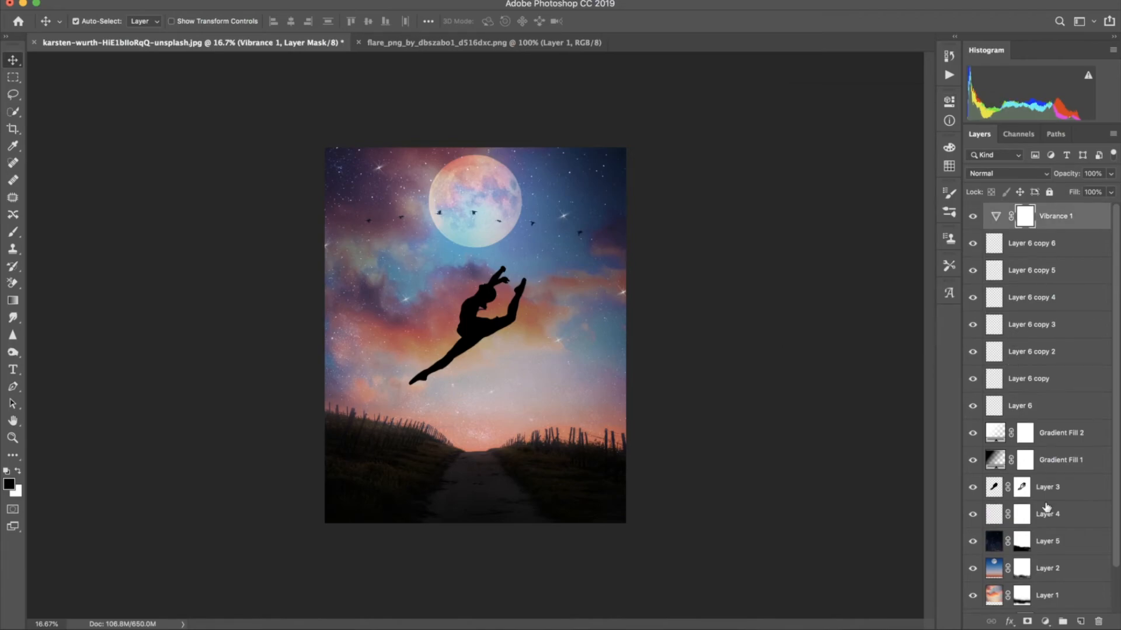
left_click(1045, 622)
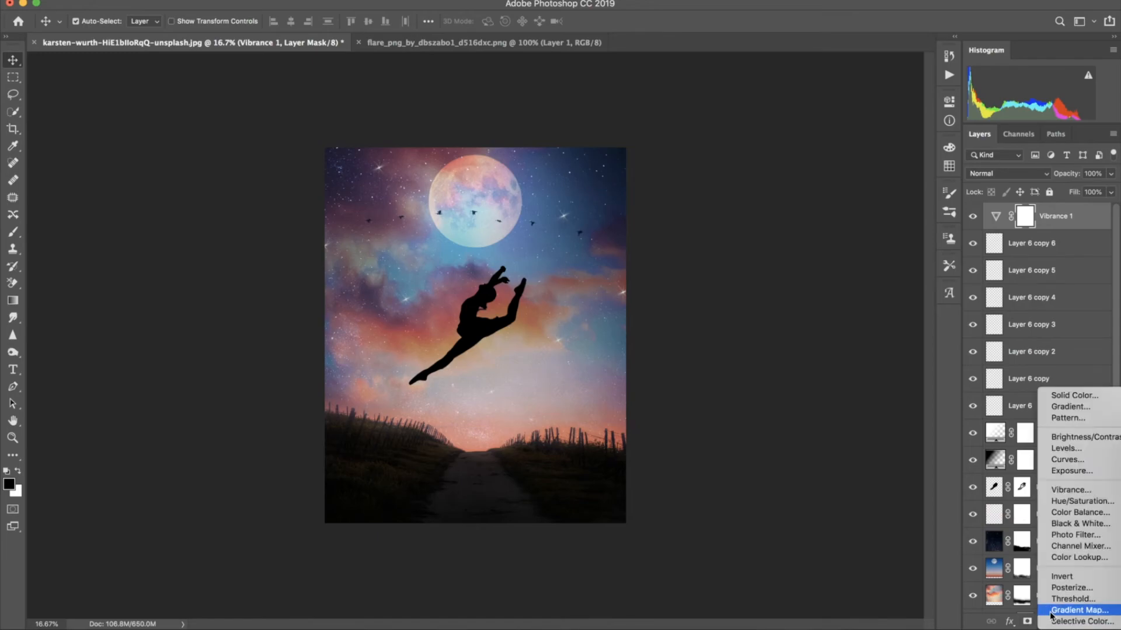
left_click(1051, 472)
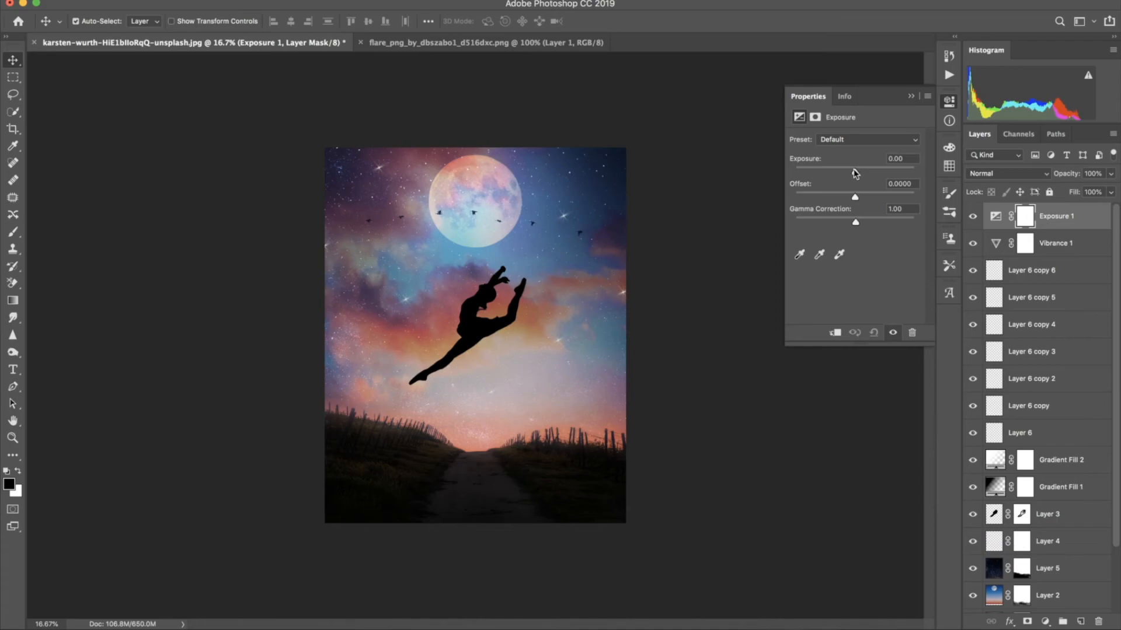
left_click_drag(855, 173, 857, 197)
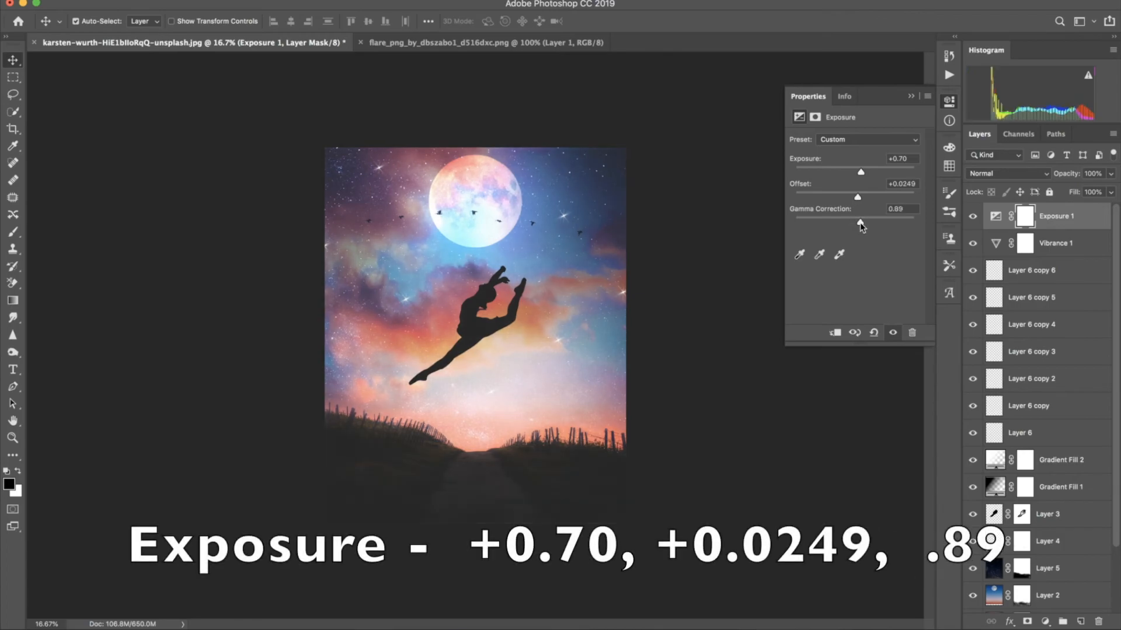
Paint the exposure effect off the moon on the Exposure layer's mask with a black 600 px brush at 79% opacity.
left_click(1021, 217)
left_click(14, 233)
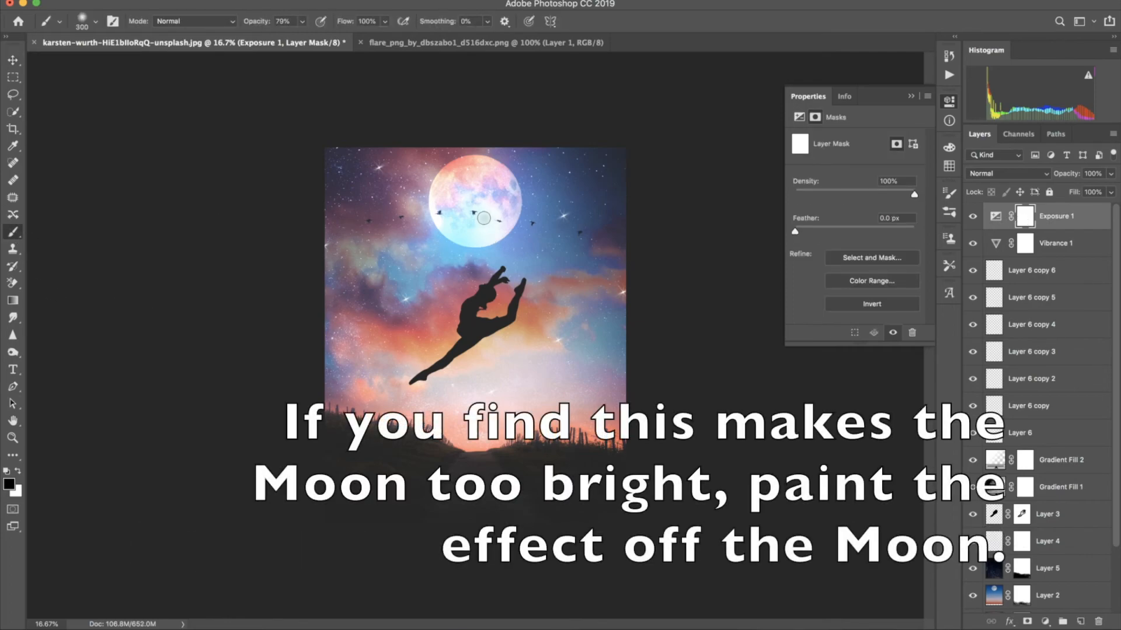
key("bracketright")
key("bracketright")
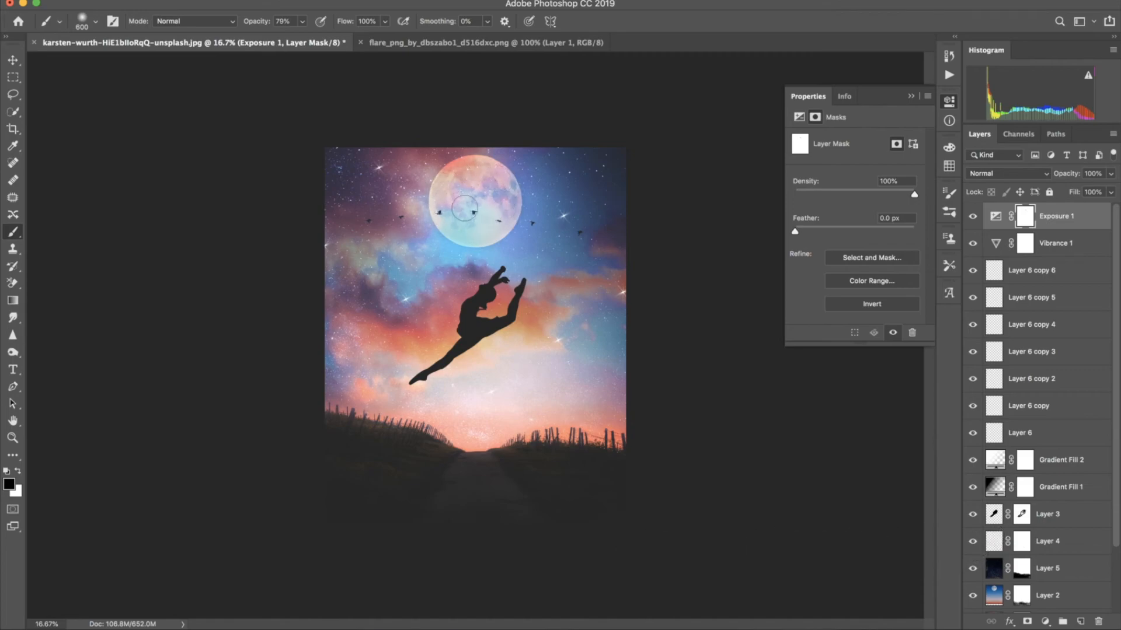
mouse_move(444, 211)
left_mouse_down()
mouse_move(485, 213)
mouse_move(474, 231)
mouse_move(446, 213)
left_mouse_up()
key("super+equal")
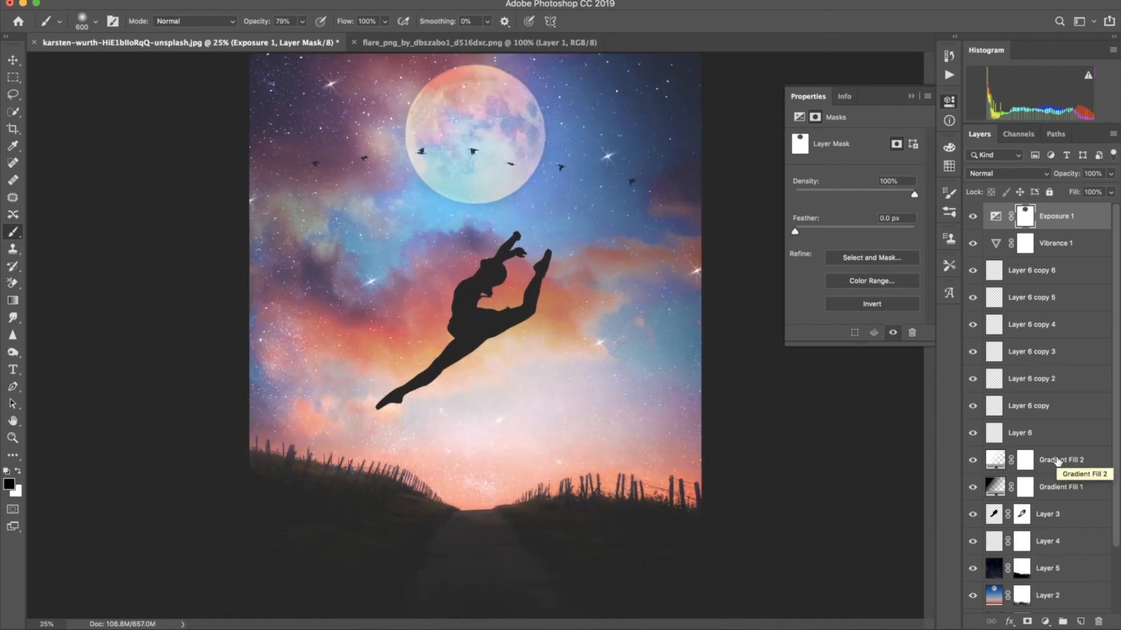
left_click(910, 97)
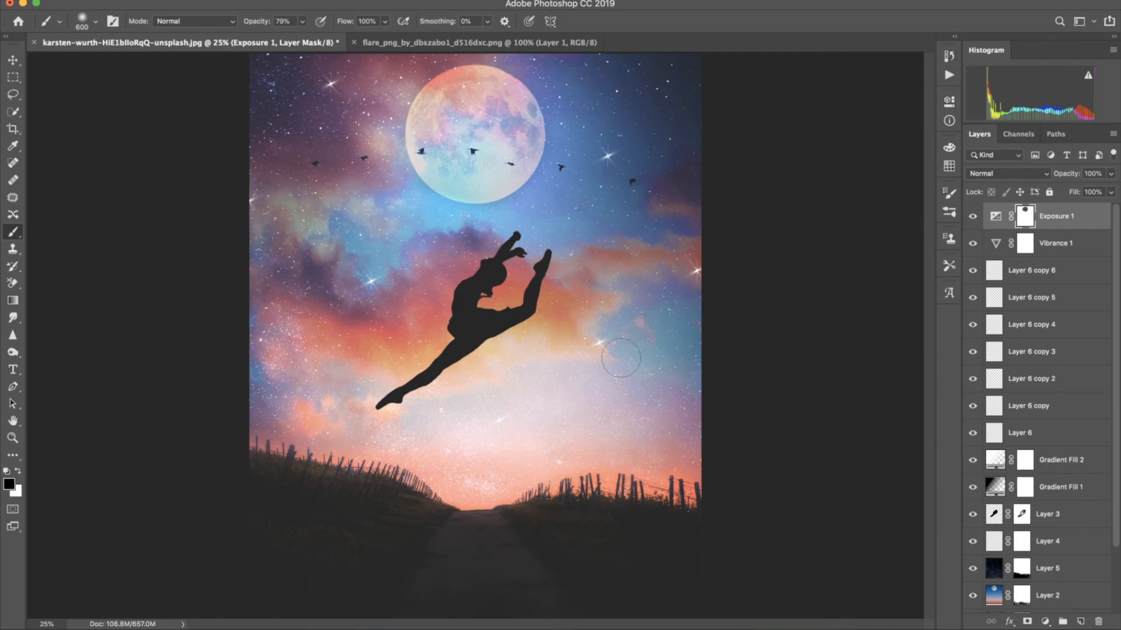